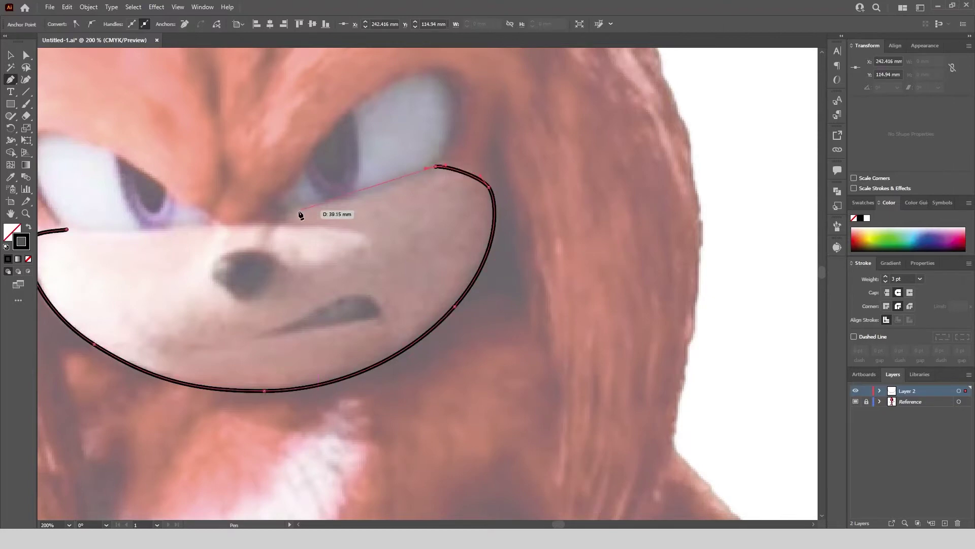
Complete the muzzle outline with the Pen tool by tracing its upper edge below both eyes and closing the path
drag(288, 213, 271, 223)
scroll(280, 219, up, 2)
drag(155, 236, 241, 258)
drag(240, 258, 347, 269)
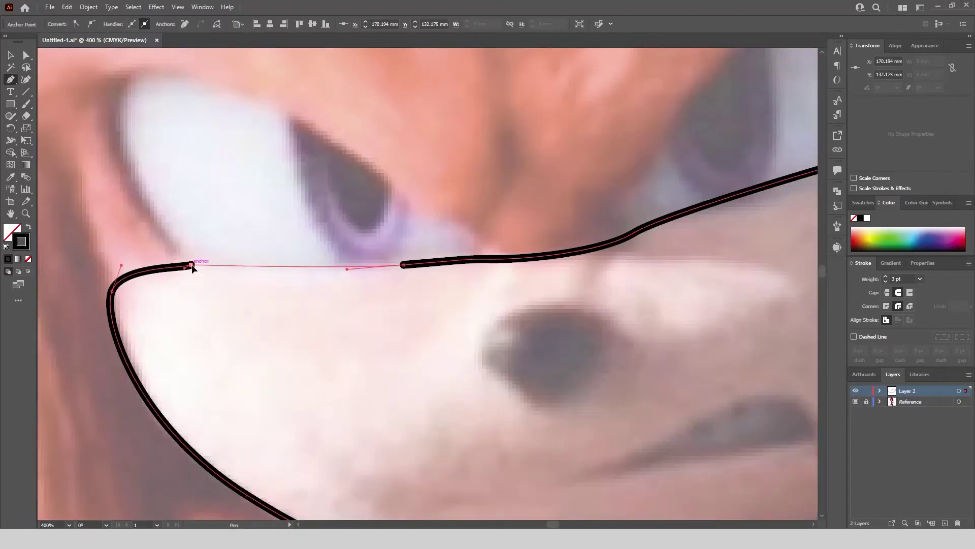
drag(191, 265, 168, 265)
Trace the outline of the left eye in the image with the Pen tool, ending both sides on the muzzle line
scroll(393, 314, down, 2)
scroll(265, 202, up, 2)
click(269, 203)
drag(359, 199, 440, 235)
drag(560, 319, 597, 340)
drag(631, 377, 644, 410)
drag(268, 263, 279, 295)
drag(315, 351, 328, 371)
click(342, 382)
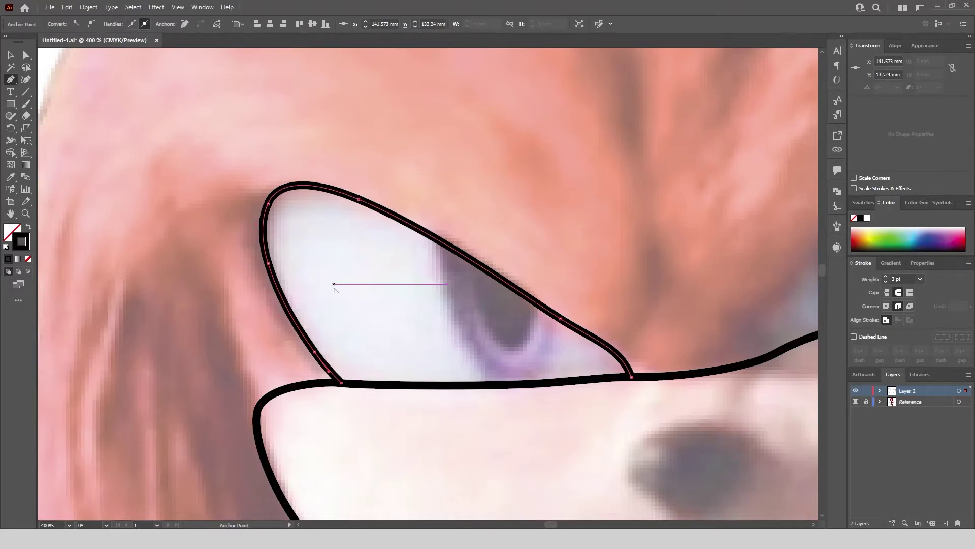
Trace the outline of the right eye in the image with the Pen tool, starting and ending on the muzzle line
scroll(333, 284, down, 2)
scroll(672, 263, up, 1)
click(721, 276)
scroll(722, 276, down, 1)
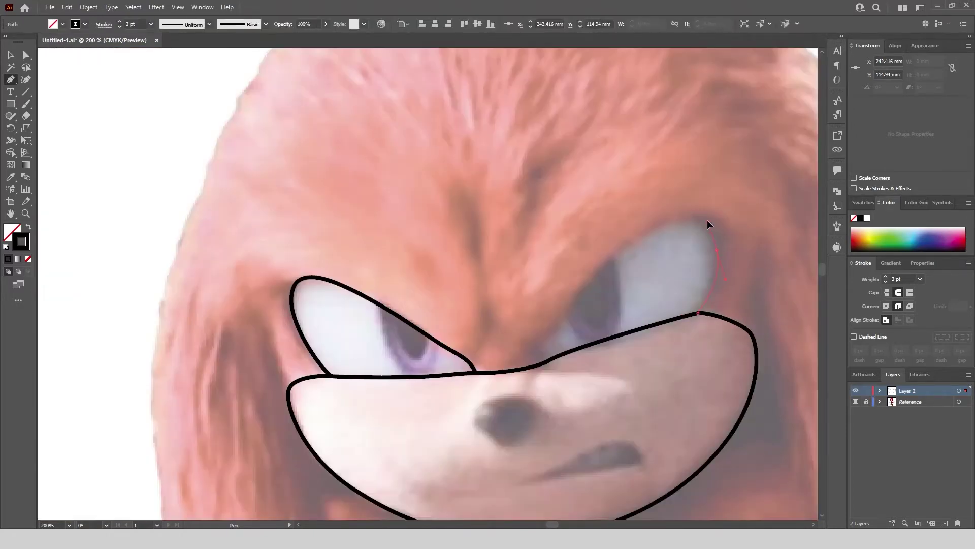
drag(707, 224, 568, 265)
scroll(701, 218, up, 2)
drag(490, 331, 490, 331)
scroll(552, 307, down, 2)
scroll(485, 367, up, 3)
drag(497, 368, 471, 405)
drag(430, 442, 420, 459)
click(421, 499)
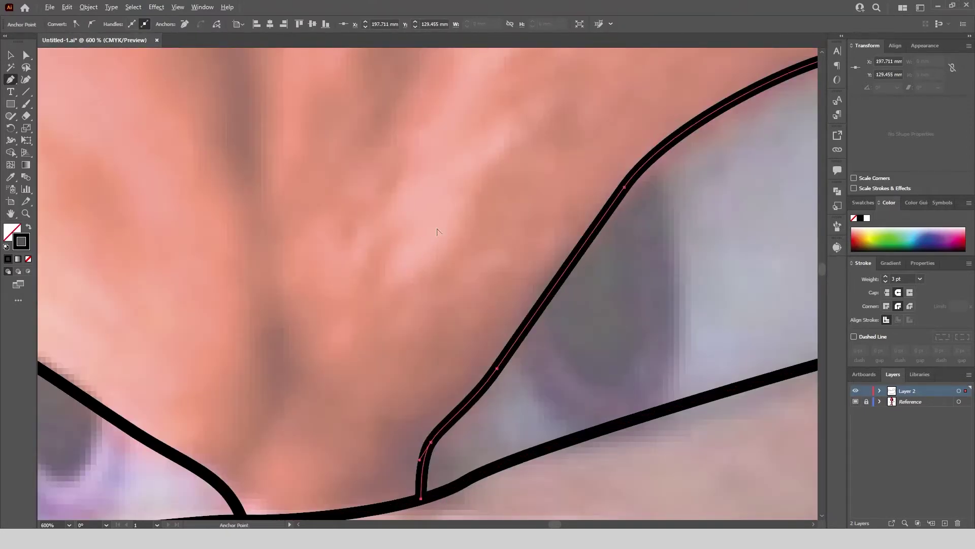
Trace the nose as a closed rounded shape with the Pen tool and deselect it
scroll(437, 232, down, 5)
scroll(402, 315, up, 5)
click(338, 195)
drag(437, 209, 451, 230)
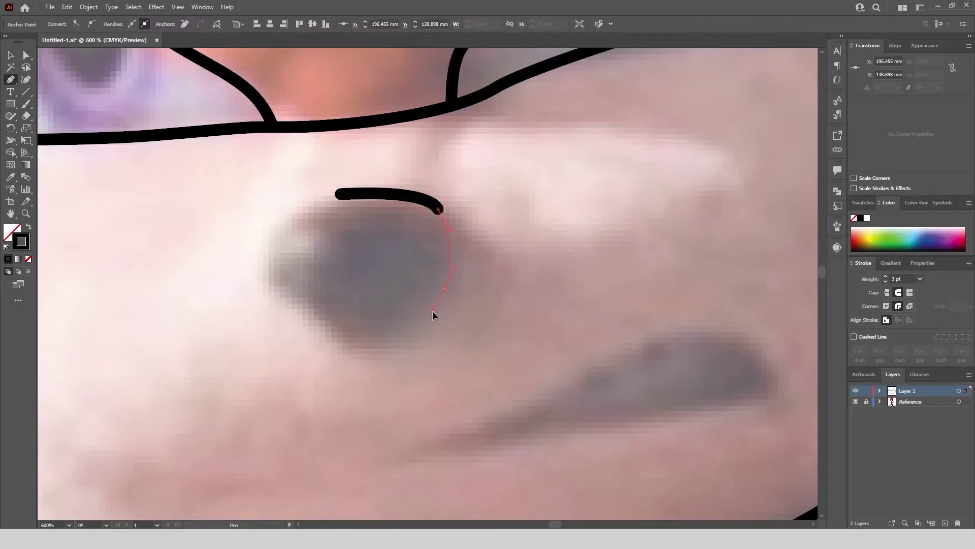
drag(433, 310, 433, 311)
drag(368, 352, 340, 357)
drag(270, 283, 254, 261)
drag(293, 214, 357, 299)
click(341, 194)
click(27, 55)
scroll(361, 218, down, 2)
click(409, 277)
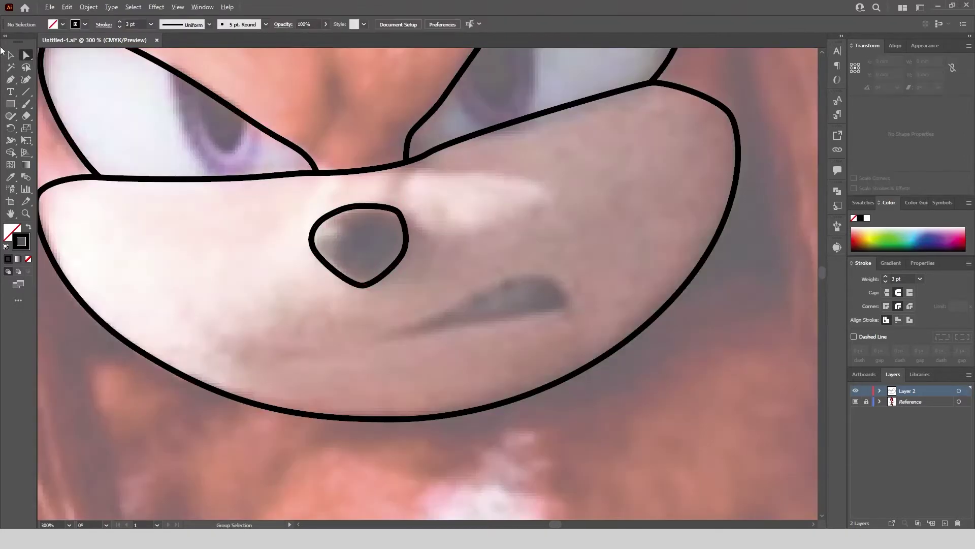
Start the head outline with the Pen tool, curving from a point beside the right eye down to the muzzle edge
click(10, 79)
scroll(175, 198, down, 3)
scroll(390, 270, down, 1)
scroll(389, 275, up, 6)
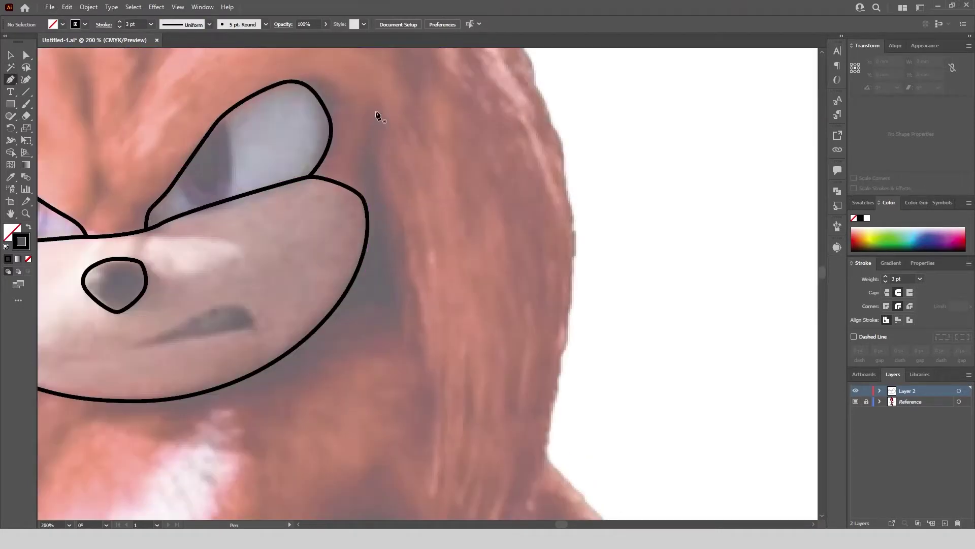
click(376, 99)
drag(354, 186, 354, 226)
drag(359, 299, 354, 330)
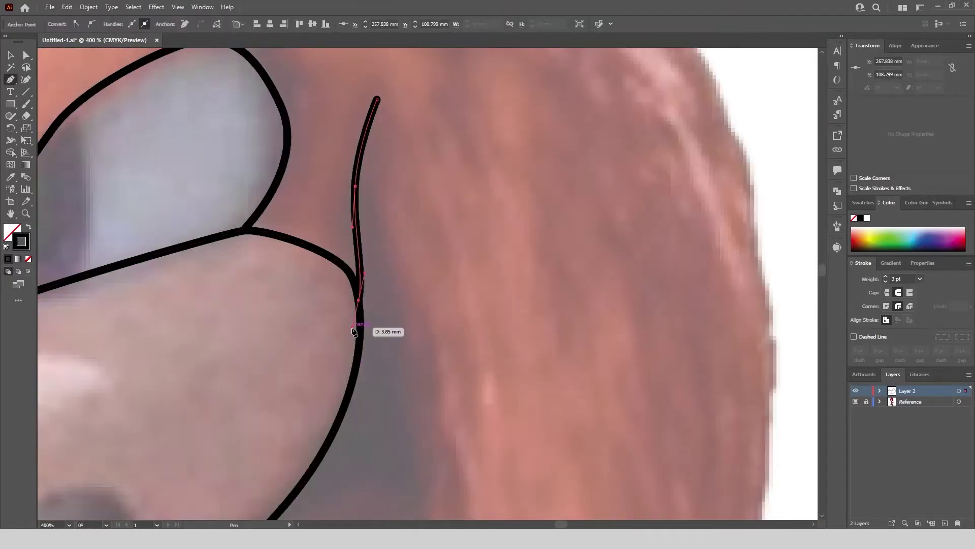
Continue the head outline along the right dreadlock, down its inner edge to the tip and back up its outer edge
scroll(376, 99, down, 6)
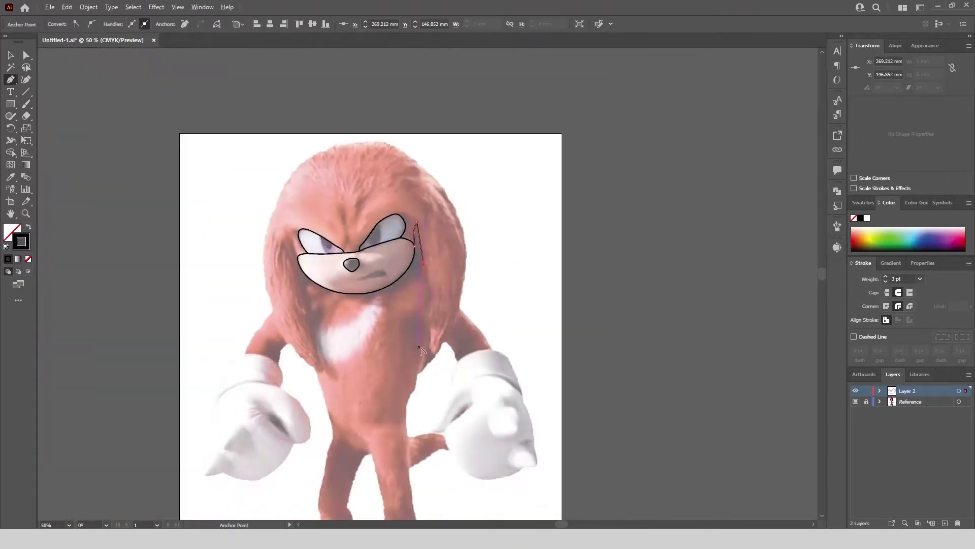
scroll(421, 350, up, 3)
scroll(453, 374, down, 3)
click(454, 428)
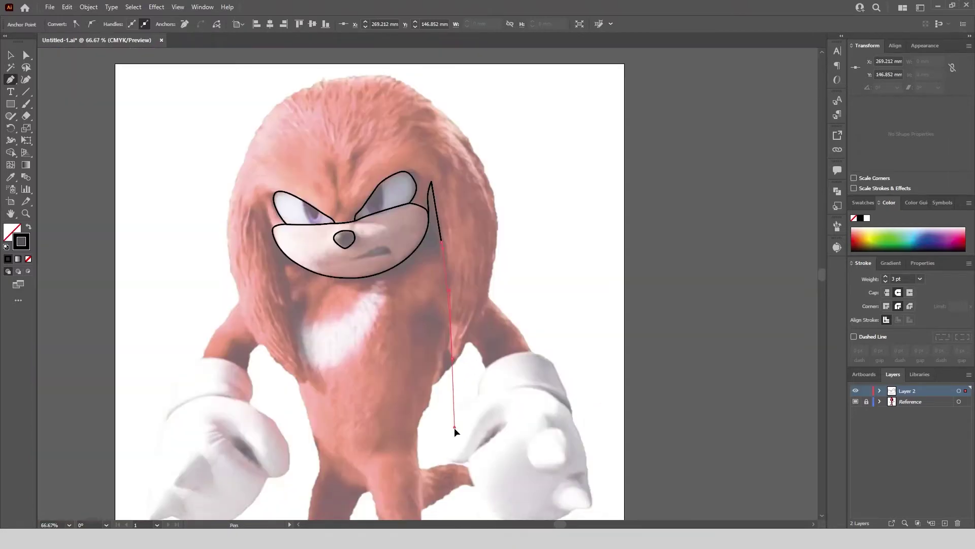
click(453, 357)
scroll(465, 342, up, 3)
drag(534, 196, 543, 133)
scroll(550, 147, down, 3)
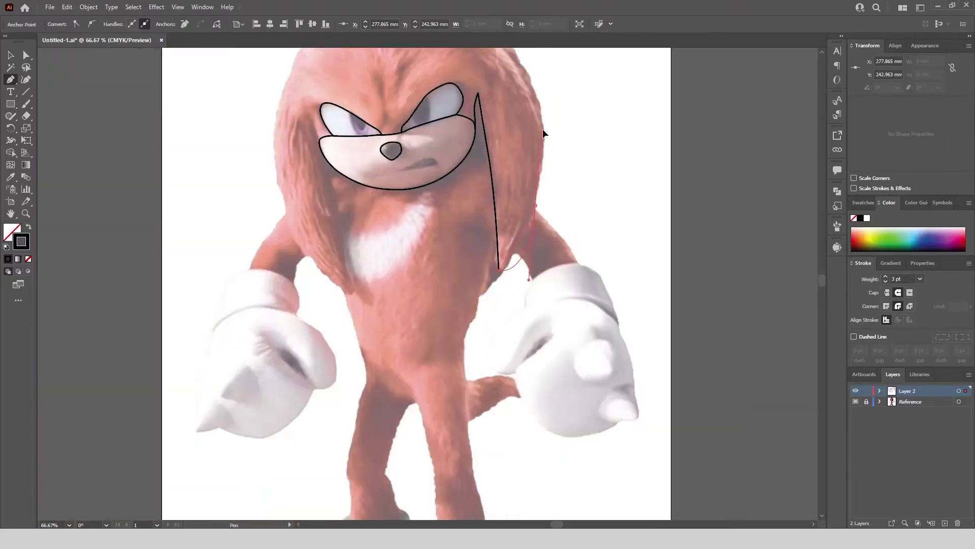
drag(537, 93, 530, 76)
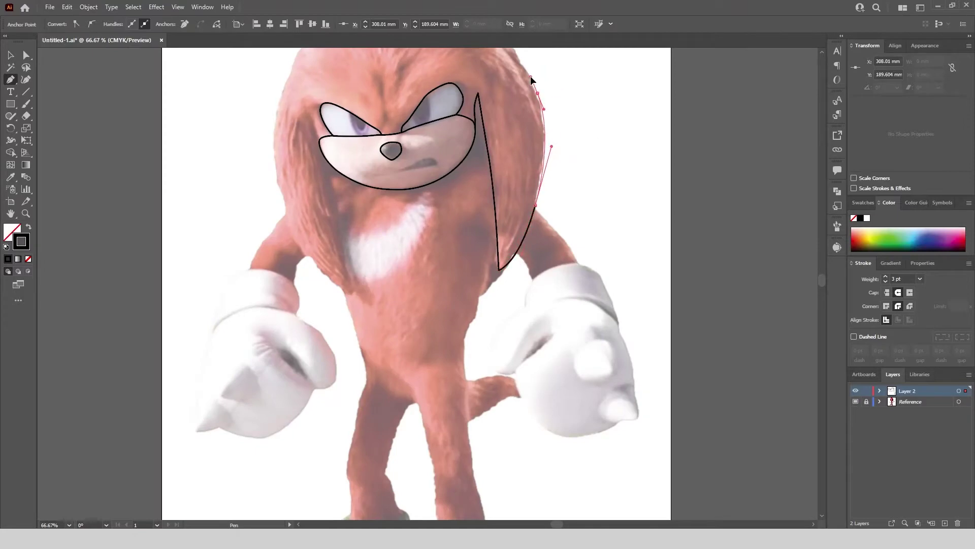
Extend the head outline in smooth curves over the top of the head to its upper left side
scroll(530, 76, down, 2)
scroll(515, 61, up, 4)
drag(500, 115, 392, 94)
scroll(461, 87, down, 2)
scroll(415, 98, up, 3)
drag(159, 153, 77, 196)
scroll(445, 165, down, 2)
scroll(230, 244, up, 2)
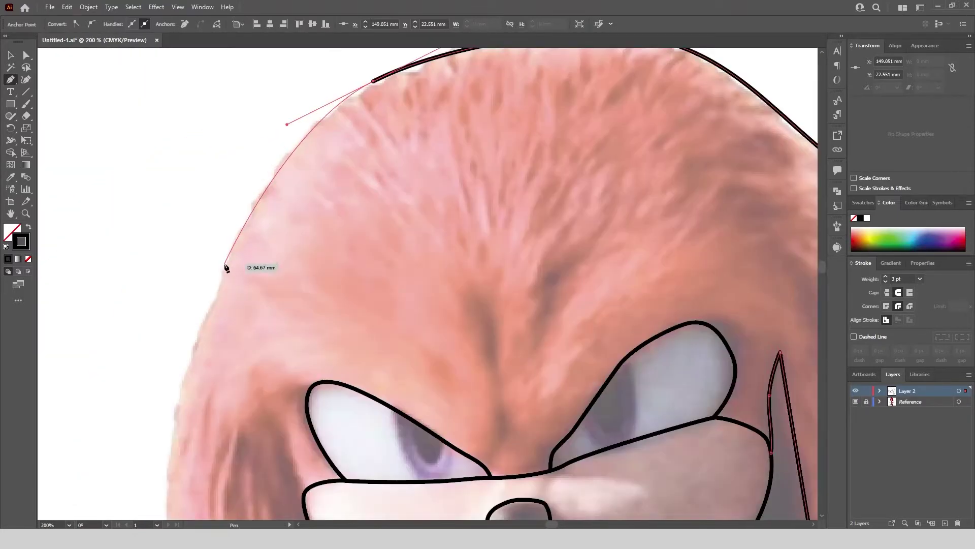
Continue the head outline down the left side of the head to the tip of the left dreadlock
drag(224, 264, 237, 399)
scroll(268, 207, down, 3)
scroll(234, 304, up, 2)
scroll(237, 399, down, 2)
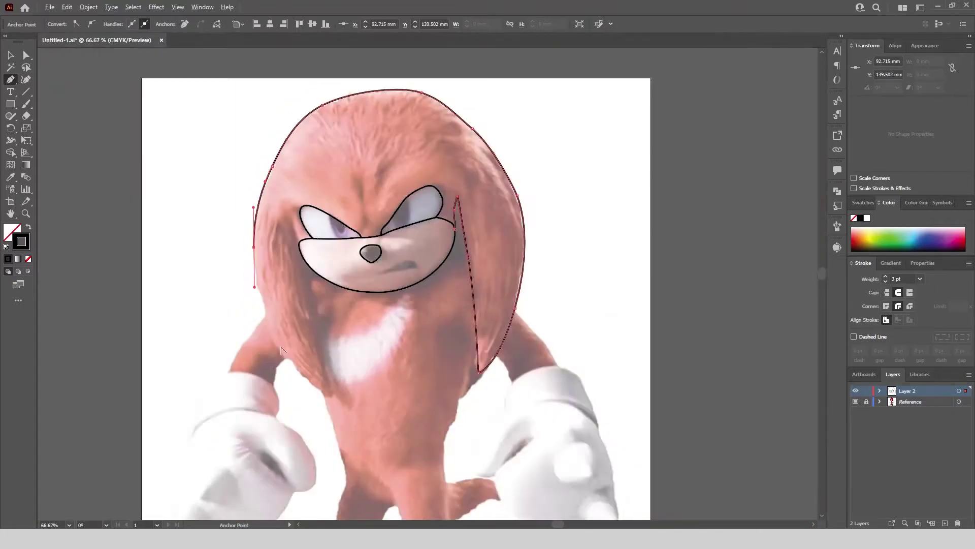
scroll(259, 307, up, 3)
drag(260, 307, 436, 477)
scroll(436, 478, down, 3)
scroll(342, 283, up, 1)
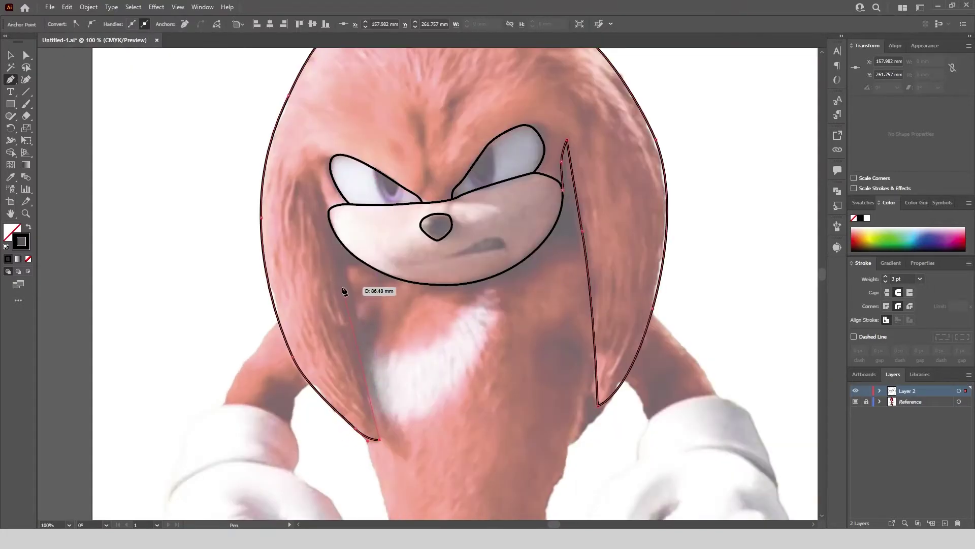
Finish the head outline by tracing the left dreadlock's inner edge up beside the eye and back to the muzzle
click(314, 103)
scroll(327, 235, up, 2)
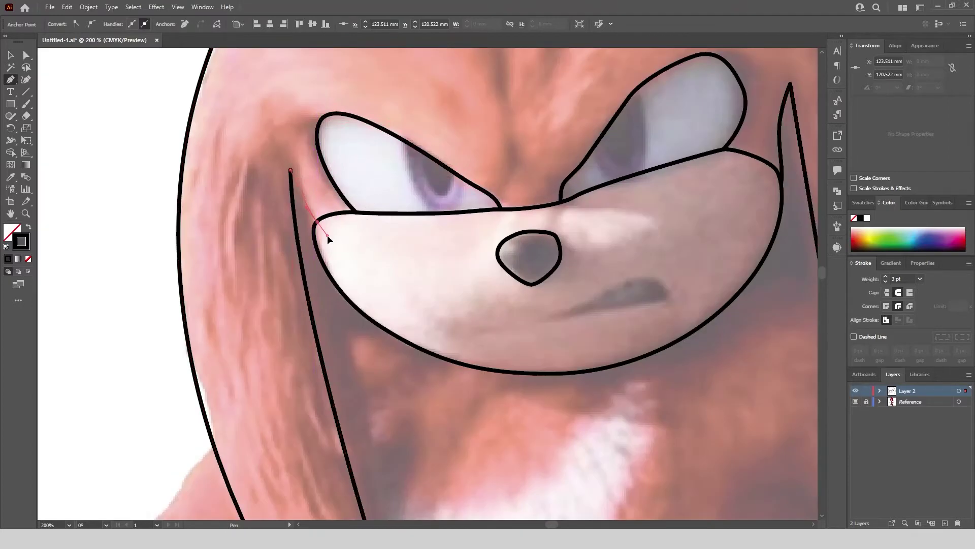
scroll(327, 234, down, 3)
Trace the mouth below the nose with the Pen tool, following the smile curve, the open corner and the lower lip
scroll(339, 210, up, 3)
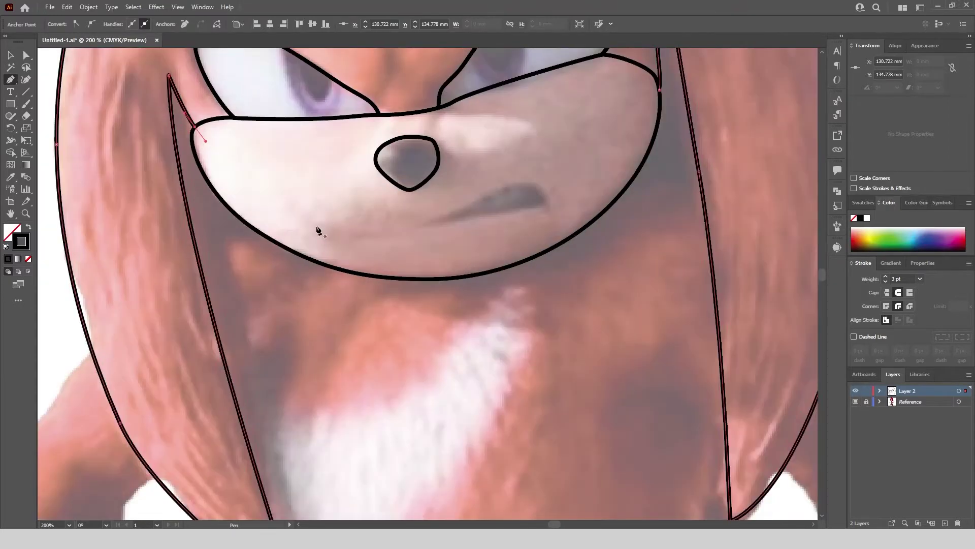
click(296, 213)
drag(364, 236, 414, 234)
scroll(488, 187, up, 1)
drag(522, 177, 556, 178)
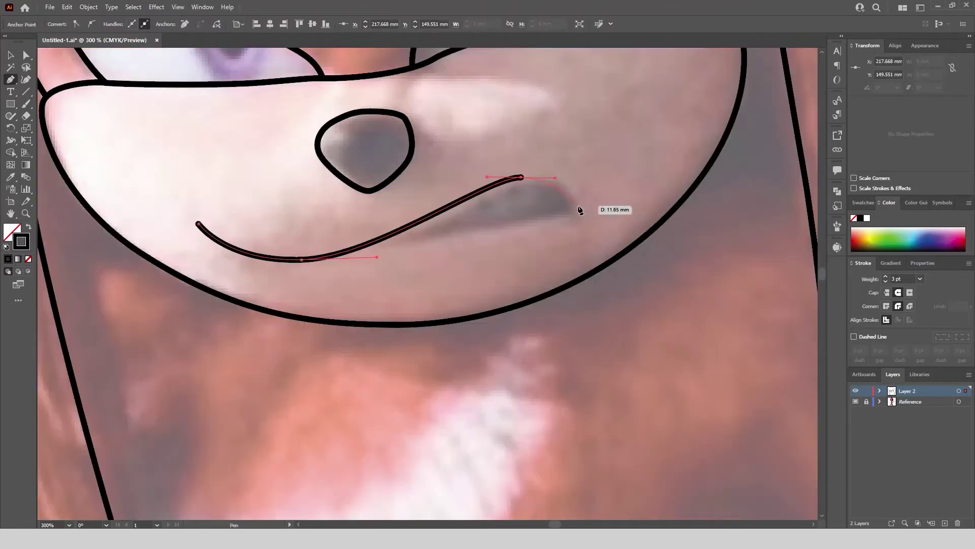
drag(573, 227, 572, 227)
click(572, 211)
drag(472, 230, 426, 240)
drag(383, 247, 325, 240)
Adjust the end of the lower lip line with Direct Selection to meet the smile curve and deselect the mouth
click(26, 55)
scroll(386, 257, up, 2)
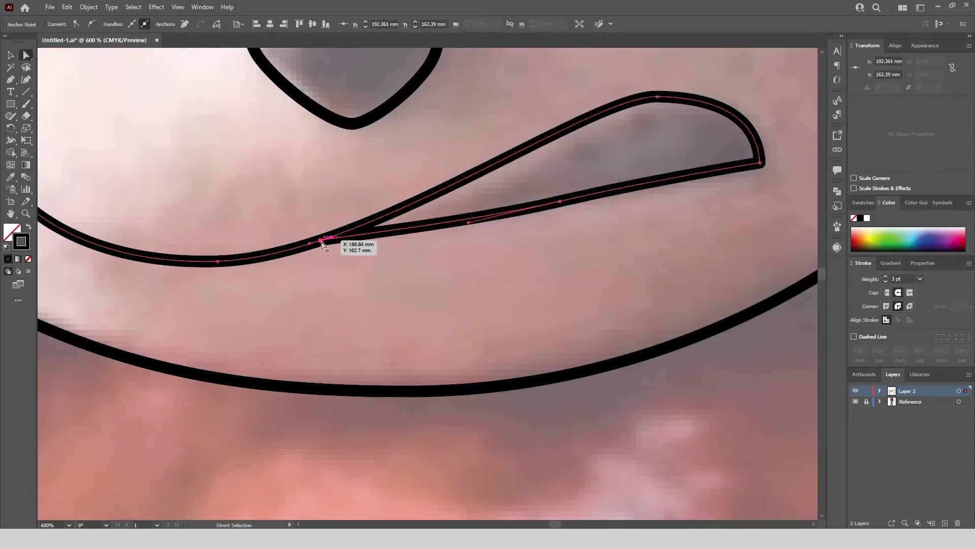
scroll(324, 240, down, 1)
scroll(544, 154, up, 2)
click(464, 136)
scroll(487, 203, down, 6)
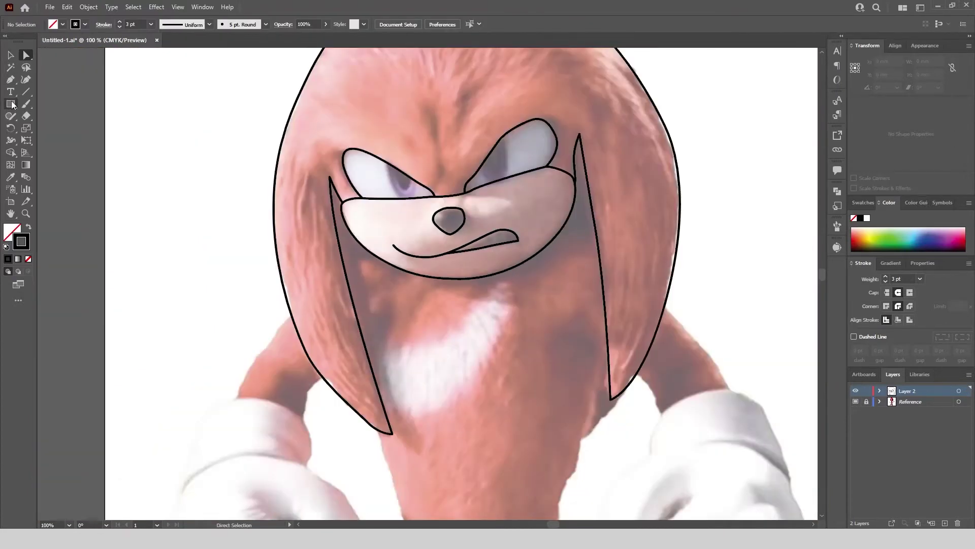
Draw an elliptical iris about 15 × 24 mm over the right eye and rotate it about 6°
drag(11, 104, 61, 129)
scroll(528, 142, up, 4)
mouse_move(323, 109)
mouse_down()
mouse_move(431, 233)
mouse_move(443, 287)
mouse_up()
drag(445, 200, 440, 200)
drag(444, 288, 447, 282)
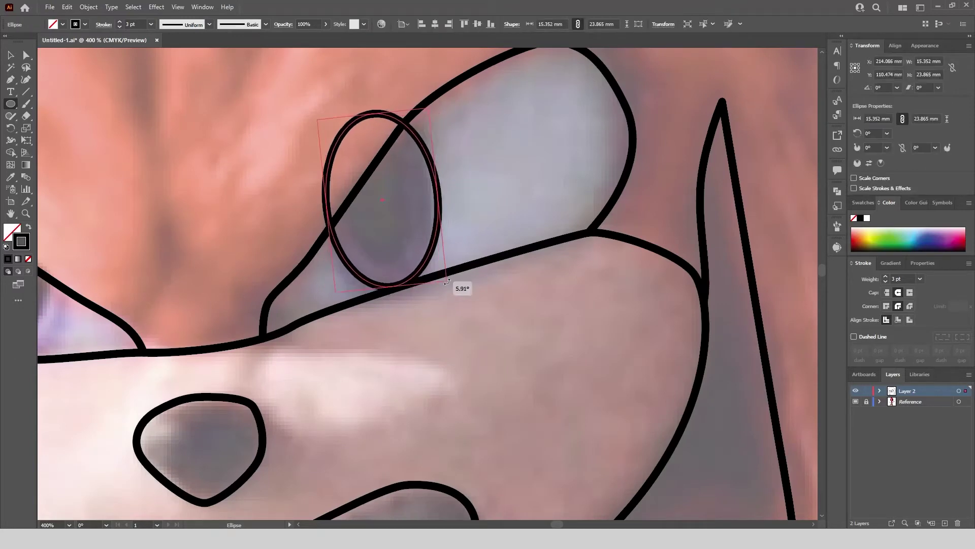
Trim the part of the right iris outside the eye outline with the Shape Builder tool
click(126, 117)
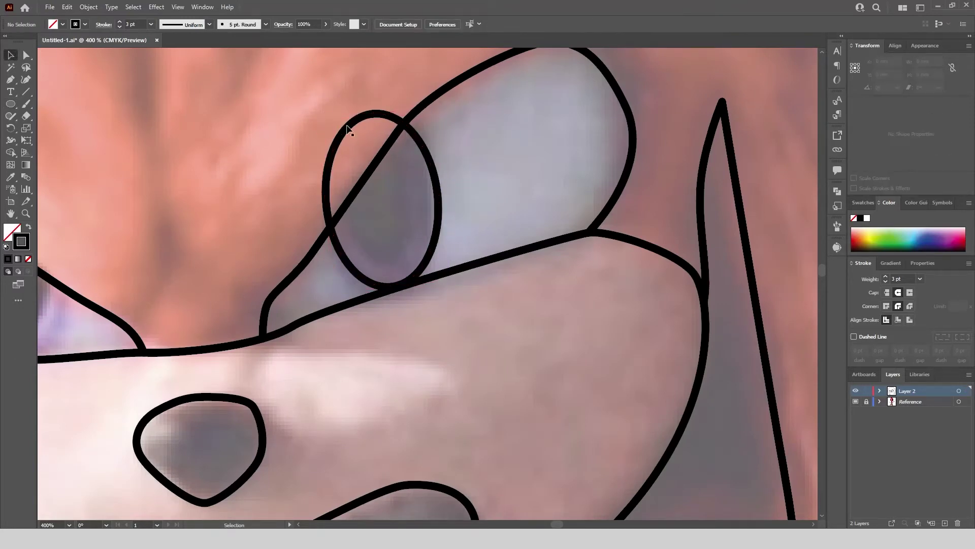
drag(629, 48, 261, 338)
key(shift+m)
alt+click(360, 171)
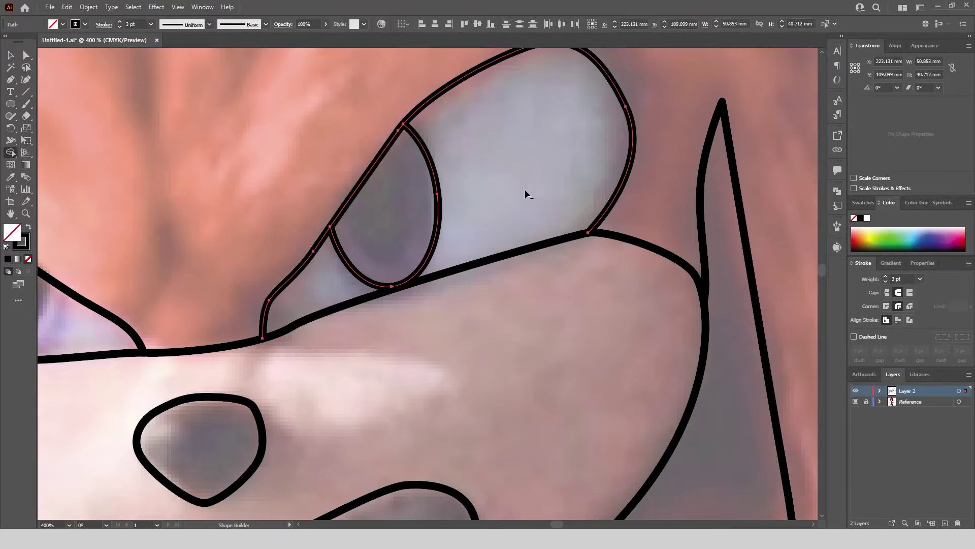
Draw a black-filled elliptical pupil without stroke inside the right iris, about 12 × 16 mm and rotated about 9°
scroll(526, 192, down, 1)
click(11, 104)
scroll(496, 207, up, 2)
drag(335, 170, 337, 269)
click(29, 227)
scroll(294, 249, down, 1)
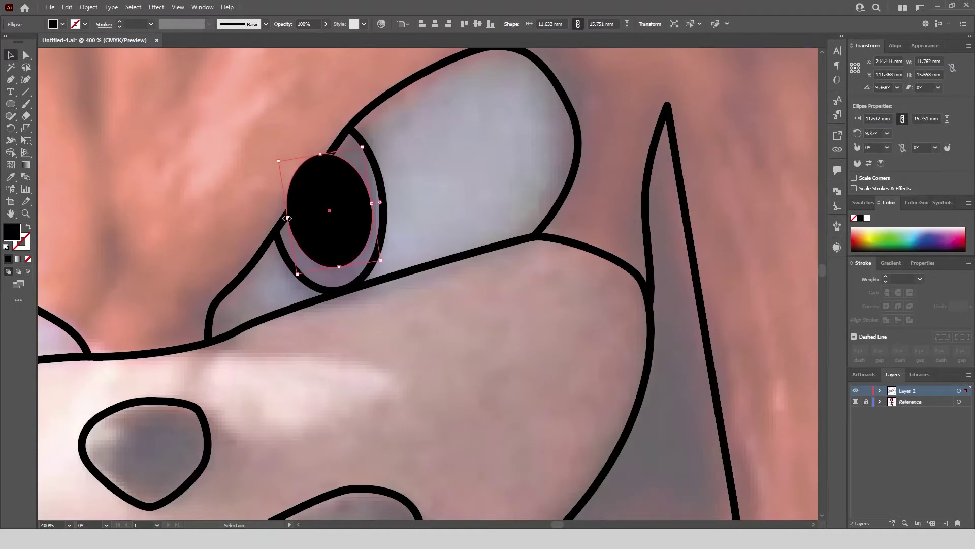
Remove the part of the right pupil outside the iris with the Shape Builder tool and deselect the artwork
key(shift+m)
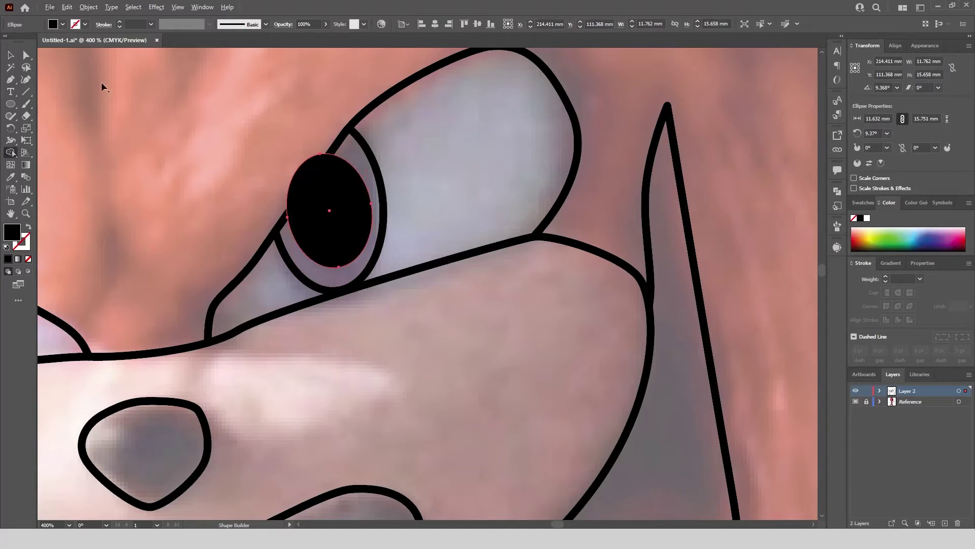
key(v)
click(89, 137)
scroll(300, 140, up, 1)
click(325, 213)
shift+click(421, 213)
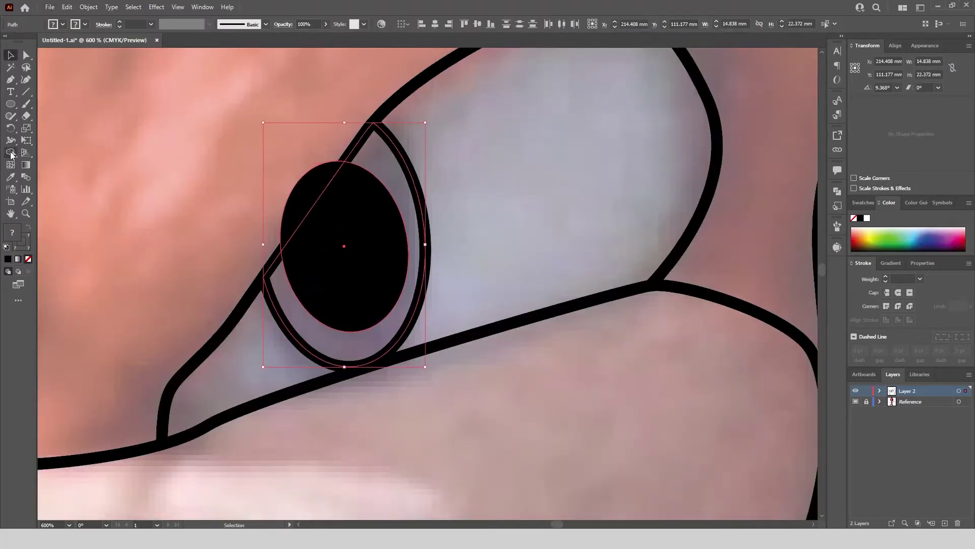
click(11, 152)
alt+click(309, 196)
scroll(494, 107, down, 3)
key(v)
click(489, 121)
scroll(490, 121, down, 1)
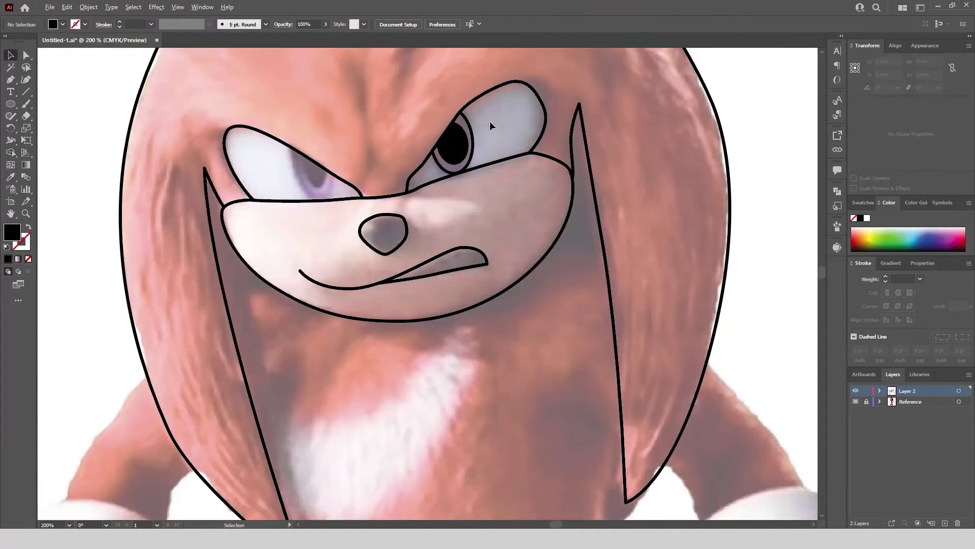
Draw an iris ellipse about 19 × 26 mm over the left eye, with no fill and a 3 pt black stroke
scroll(274, 147, up, 1)
click(11, 104)
scroll(291, 185, up, 1)
mouse_move(294, 99)
mouse_down()
mouse_move(385, 200)
mouse_move(398, 239)
mouse_up()
key(i)
key(shift+x)
scroll(318, 152, up, 1)
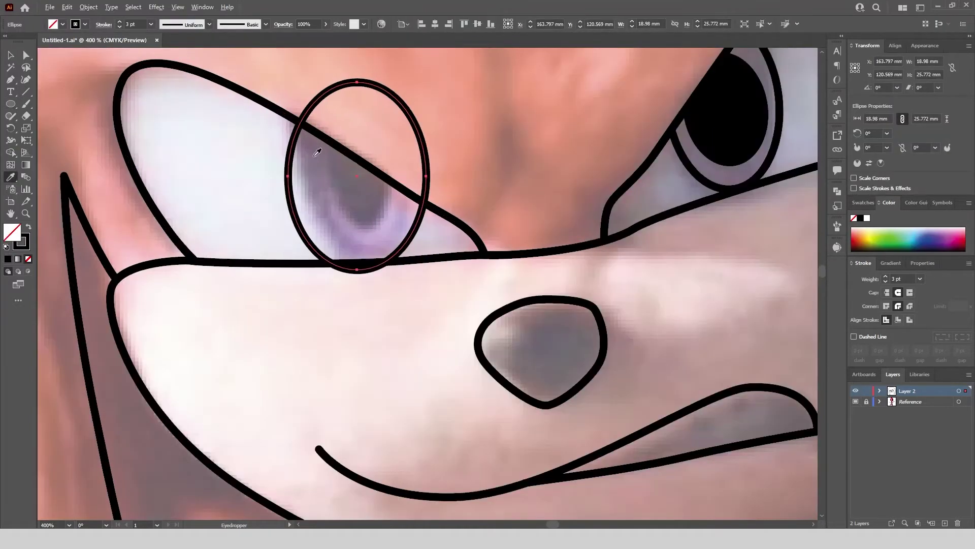
Rotate the left iris ellipse about 8.5° and shrink it to about 16 × 24 mm to fit the reference
click(7, 58)
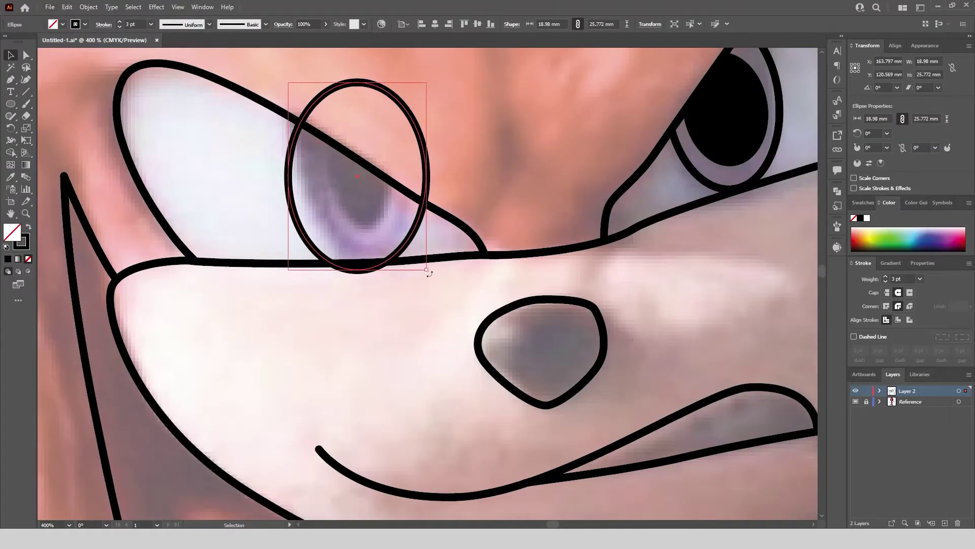
drag(429, 274, 459, 266)
drag(289, 186, 302, 184)
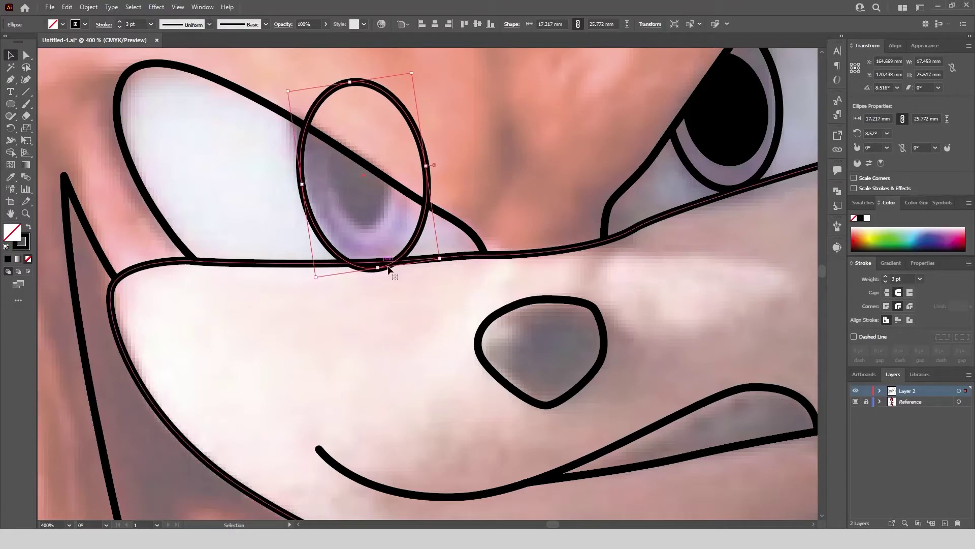
drag(377, 267, 375, 259)
drag(433, 166, 426, 165)
Trim the part of the left iris outside the eye outline with the Shape Builder tool
shift+click(337, 140)
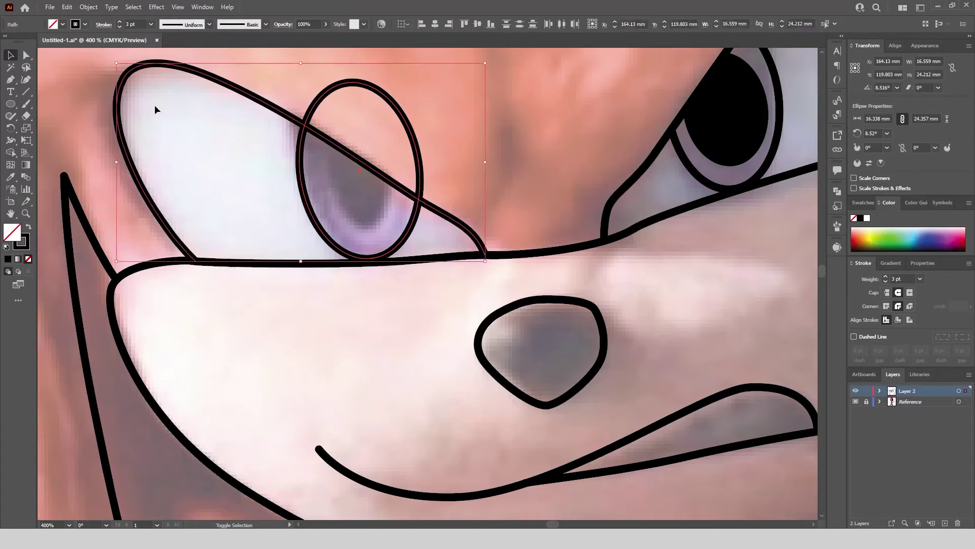
key(shift+m)
alt+click(322, 124)
click(12, 55)
Draw a black-filled elliptical pupil without stroke inside the left iris, about 9 × 14 mm and rotated about 3.4°
click(11, 104)
alt+scroll(356, 183, up, 1)
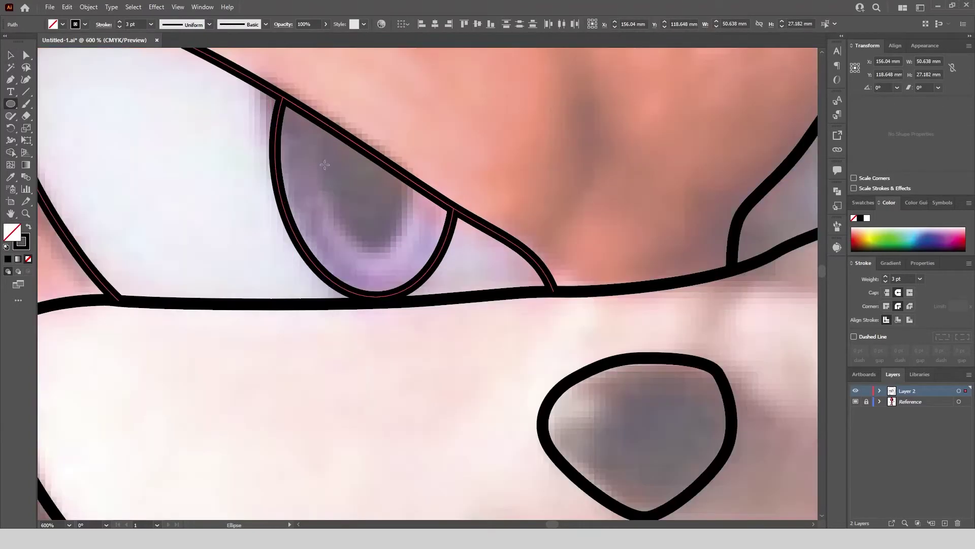
mouse_move(318, 94)
mouse_down()
mouse_move(331, 169)
mouse_move(419, 263)
mouse_move(416, 248)
mouse_move(411, 272)
mouse_move(358, 273)
mouse_up()
click(29, 226)
alt+scroll(371, 203, down, 2)
alt+scroll(375, 211, up, 2)
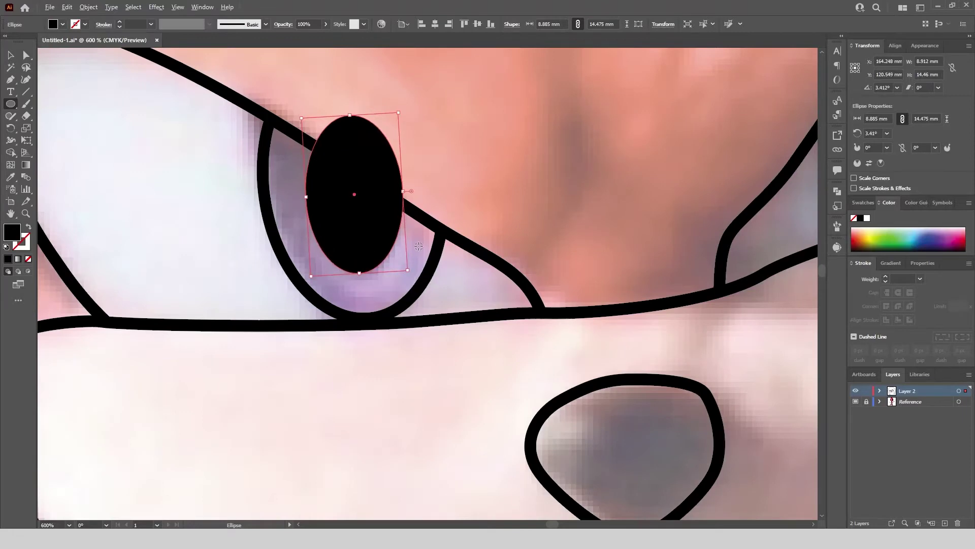
Remove the part of the left pupil outside the iris with the Shape Builder tool and deselect the artwork
alt+scroll(415, 243, down, 1)
click(11, 55)
click(91, 87)
click(368, 198)
shift+click(317, 188)
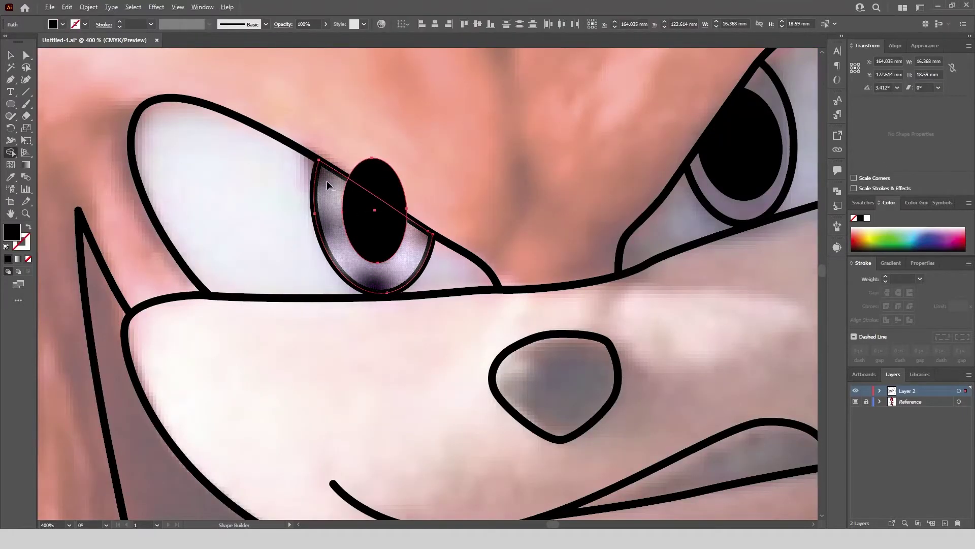
alt+scroll(331, 129, down, 2)
click(89, 111)
scroll(623, 96, up, 1)
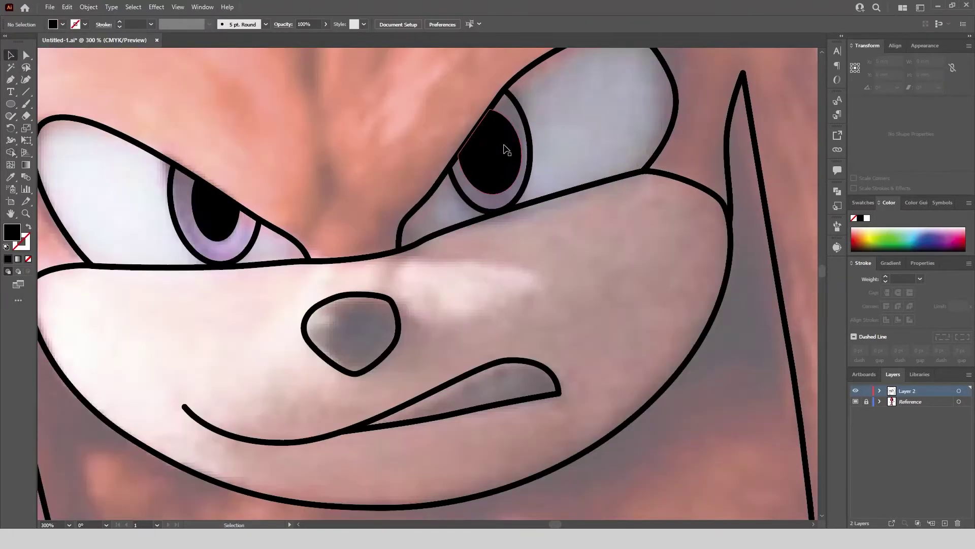
Narrow the right pupil to about 10 mm wide so it fits inside the iris, and deselect it
click(500, 148)
drag(522, 152, 515, 153)
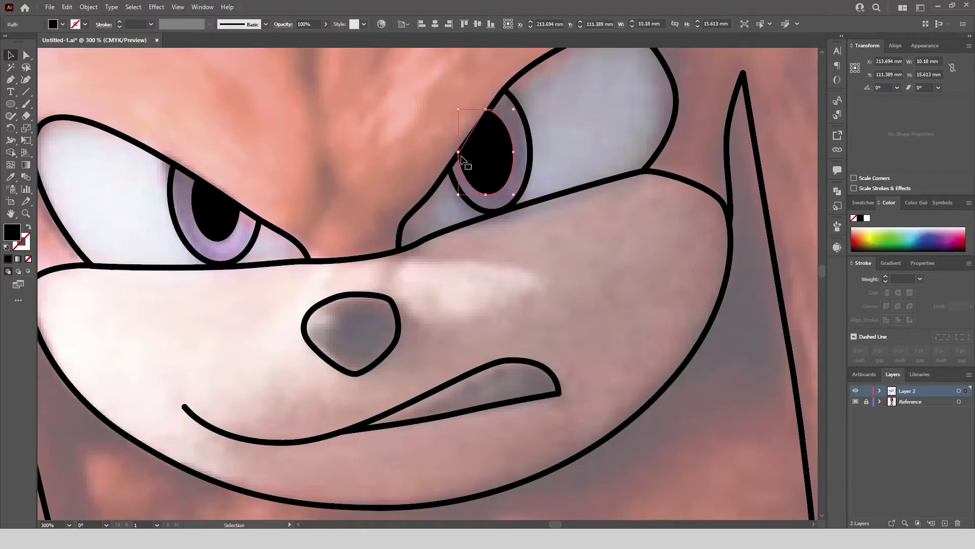
alt+scroll(461, 160, up, 2)
drag(475, 214, 479, 207)
alt+scroll(479, 207, down, 5)
click(757, 181)
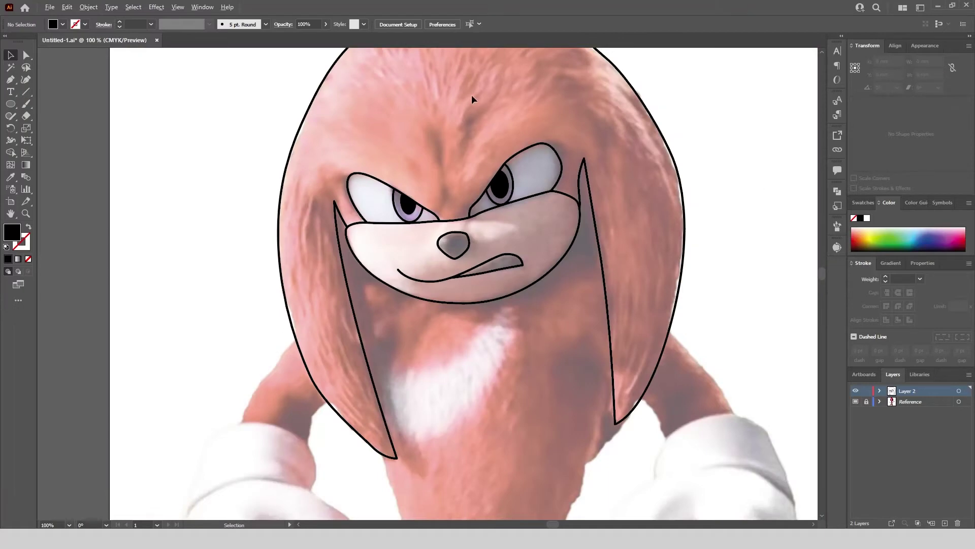
Trace the lower edge and rounded upper tip of the white chest patch, starting from the left dreadlock's inner edge
alt+scroll(422, 394, up, 2)
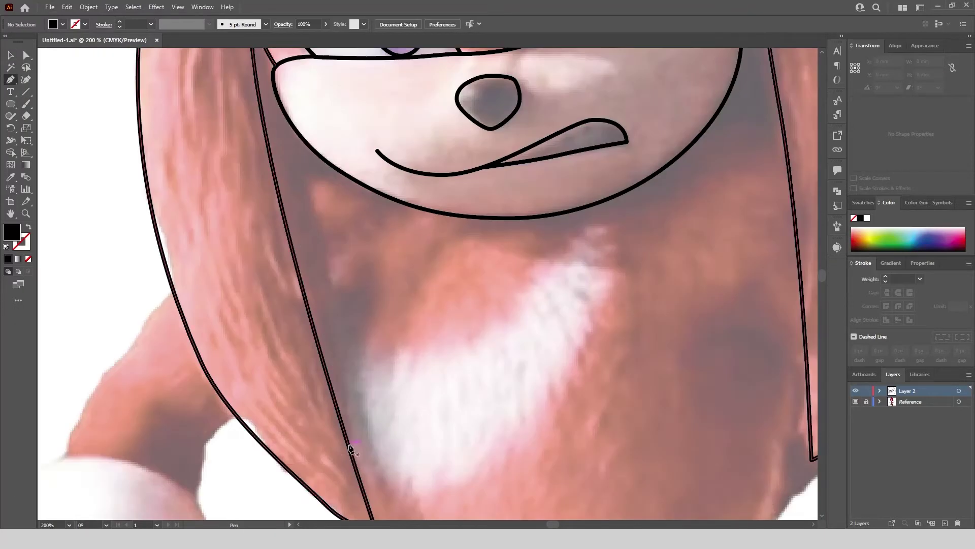
click(350, 449)
drag(457, 486, 548, 466)
click(619, 284)
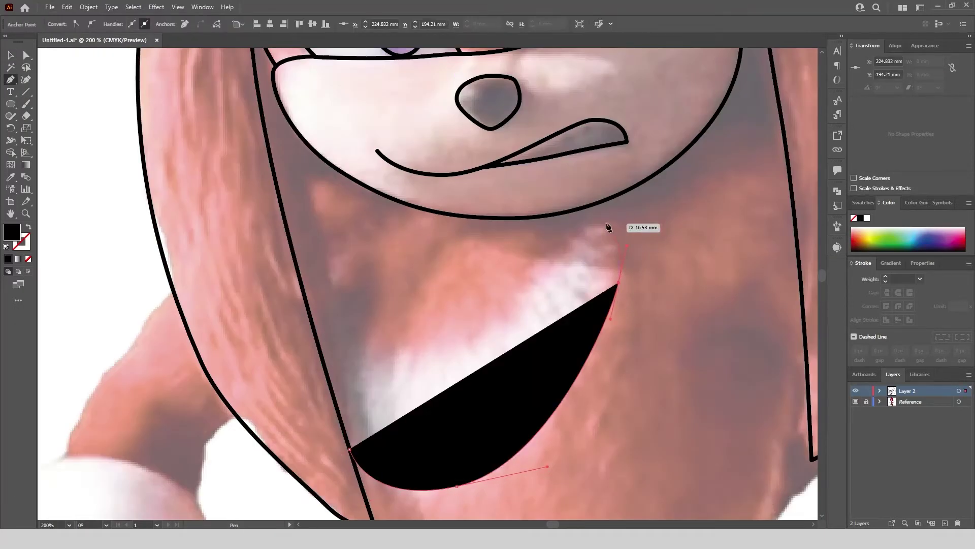
drag(605, 222, 587, 218)
drag(532, 278, 515, 302)
Swap the chest patch's fill and stroke to get a 3 pt black outline, and finish its upper edge at the left dreadlock
click(10, 177)
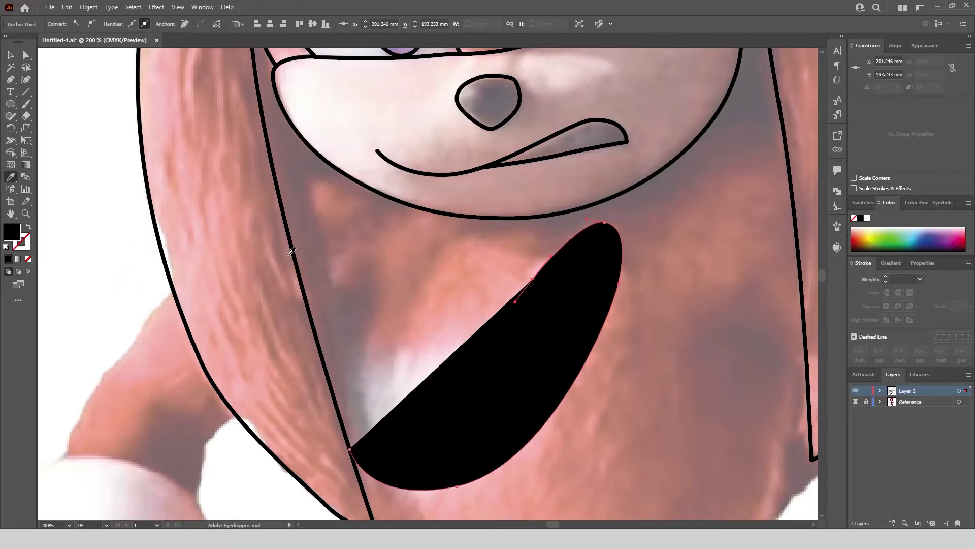
key(shift+x)
alt+scroll(524, 272, up, 1)
alt+scroll(504, 287, down, 2)
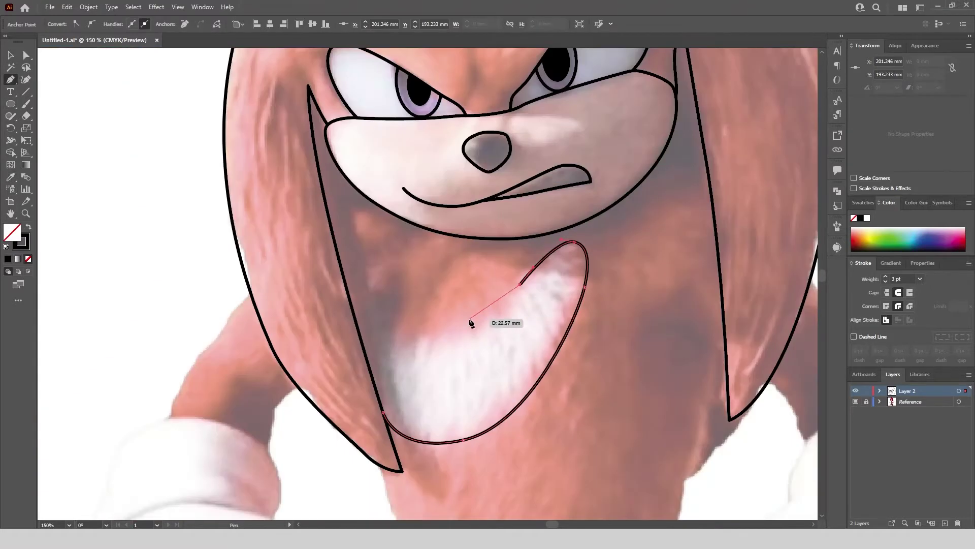
drag(469, 327, 344, 300)
click(10, 55)
click(371, 307)
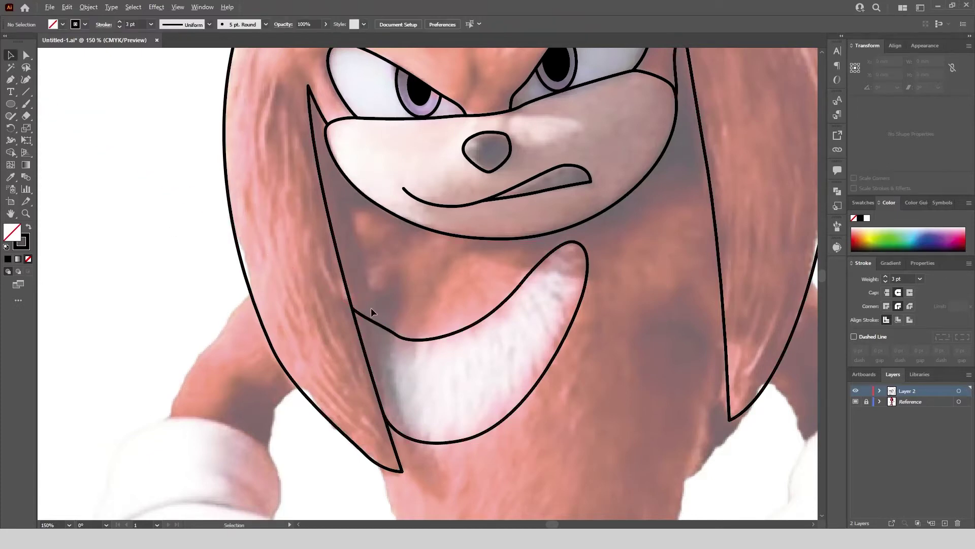
Trace a closed rounded outline around the upper knuckle spike of the right glove with the Pen tool
alt+scroll(383, 313, down, 3)
click(16, 76)
scroll(604, 424, up, 3)
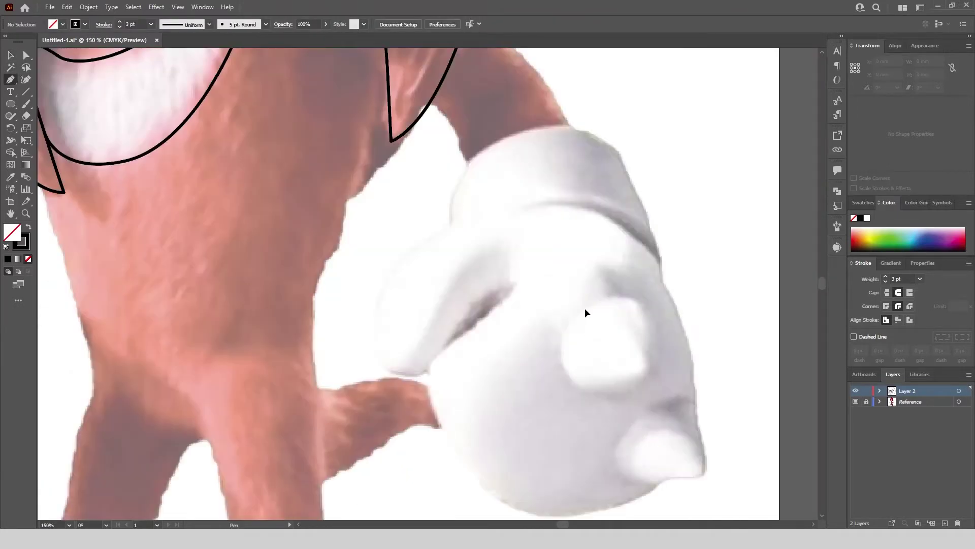
click(585, 309)
drag(568, 375, 587, 420)
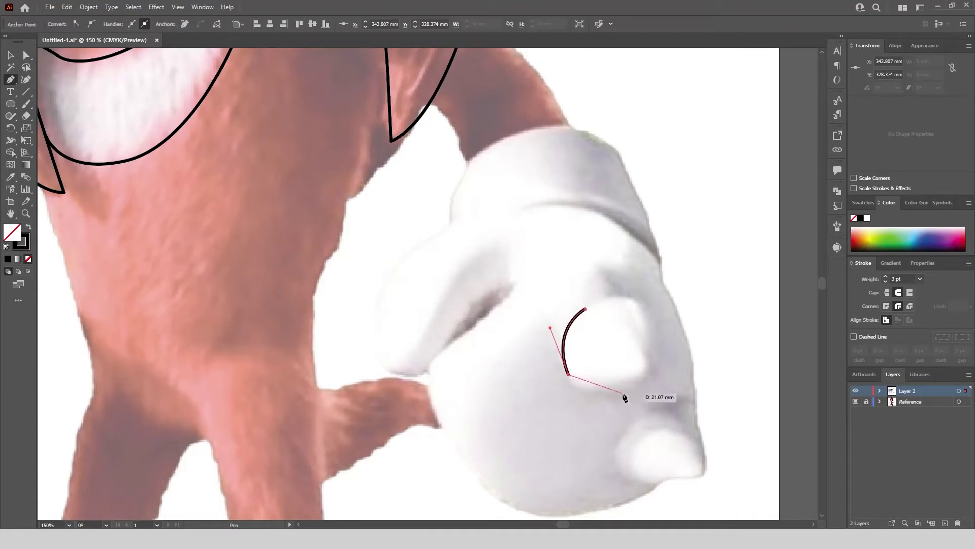
drag(649, 318, 558, 321)
Trace a closed outline around the lower knuckle spike at the outer edge of the right glove
scroll(521, 287, down, 2)
scroll(611, 382, up, 3)
click(553, 294)
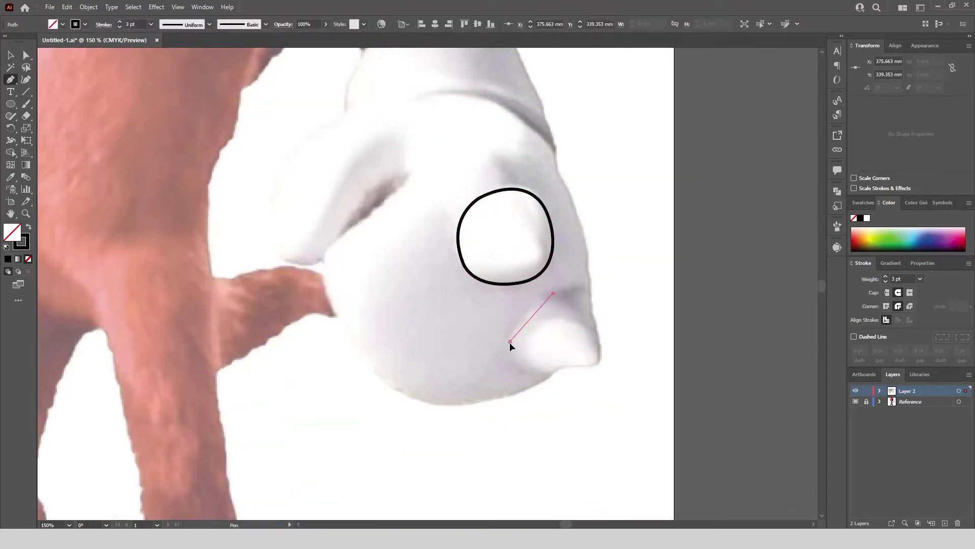
drag(510, 342, 506, 376)
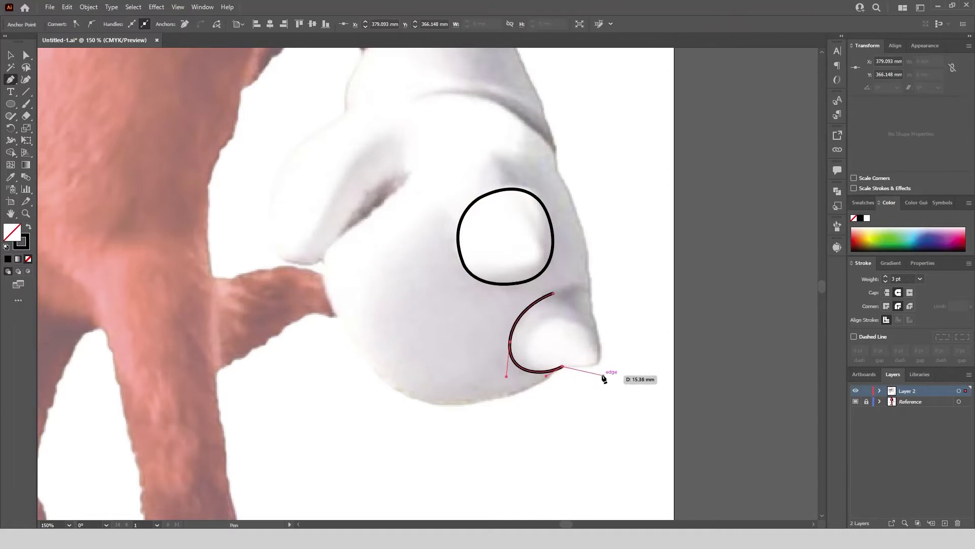
click(553, 293)
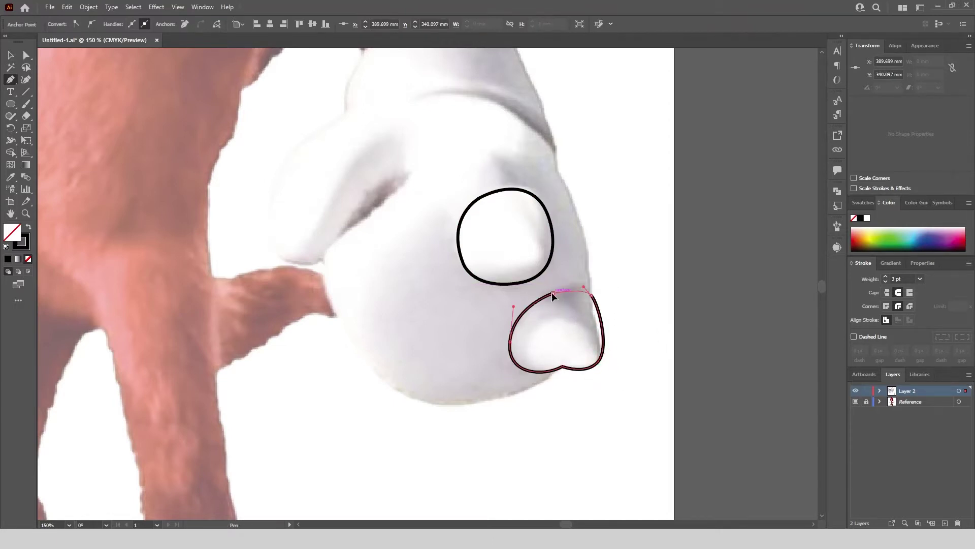
Trace the curved top of the right glove's cuff from the arm's inner edge and start down its outer side
alt+scroll(644, 353, down, 1)
alt+scroll(490, 138, up, 2)
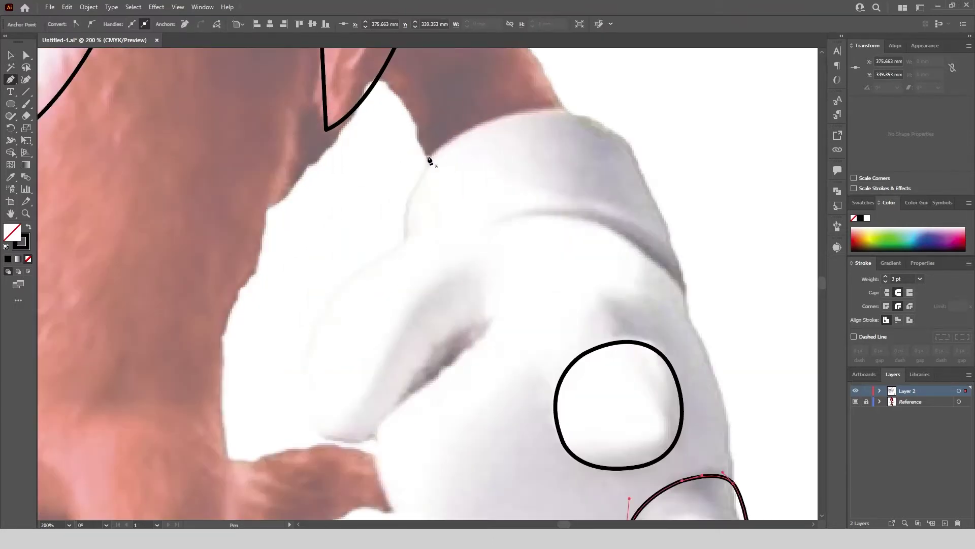
click(431, 155)
drag(432, 156, 351, 175)
drag(546, 165, 559, 169)
alt+scroll(559, 170, down, 2)
drag(590, 210, 565, 204)
alt+click(552, 167)
Continue the outline down the outer side of the right glove to the lower knuckle spike and end the path
alt+scroll(568, 193, up, 2)
drag(577, 239, 594, 286)
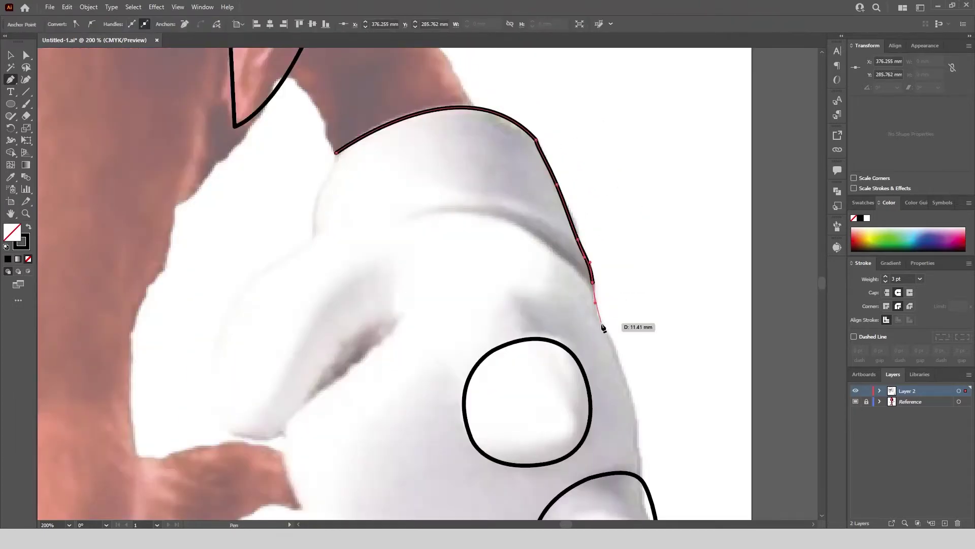
drag(599, 319, 607, 334)
drag(653, 418, 612, 370)
click(613, 405)
key(Escape)
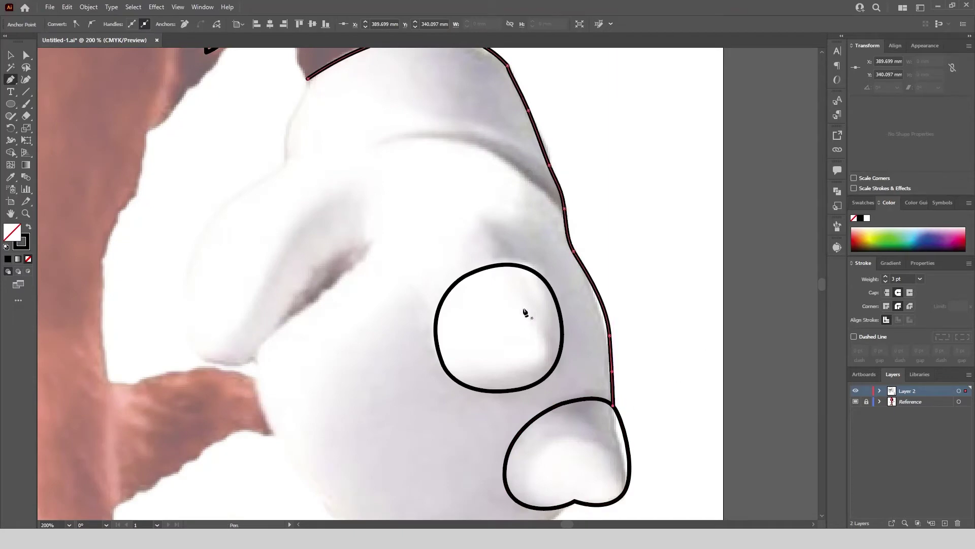
Trace the inner side of the right glove's cuff and the outer curve of its thumb
alt+scroll(610, 290, down, 1)
alt+scroll(383, 133, up, 1)
click(384, 132)
alt+scroll(383, 158, up, 1)
drag(370, 157, 355, 174)
drag(354, 222, 305, 309)
alt+scroll(364, 229, down, 3)
alt+scroll(313, 293, up, 1)
Continue the right glove's outline from the thumb tip around the bottom of the hand to the lower knuckle spike
drag(317, 343, 440, 423)
click(361, 345)
scroll(363, 340, down, 3)
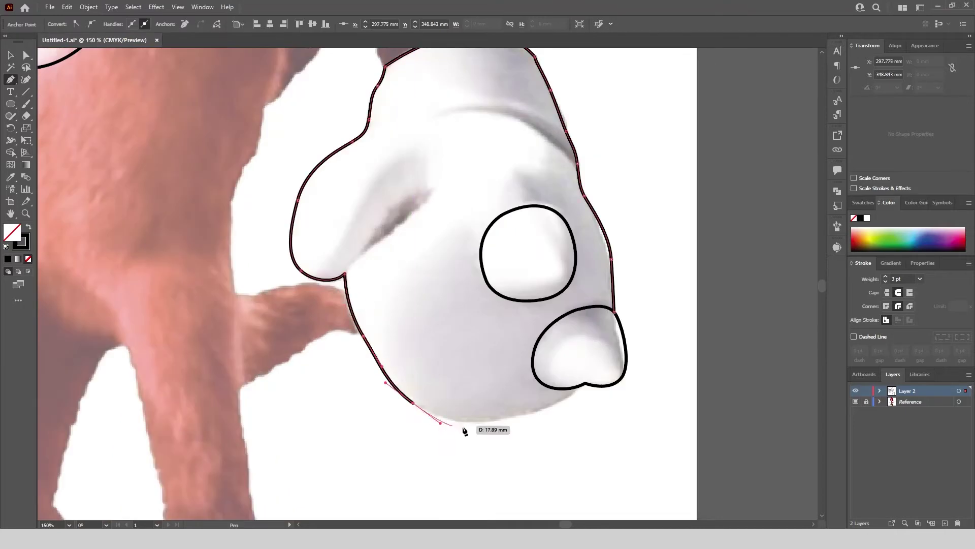
drag(514, 416, 563, 410)
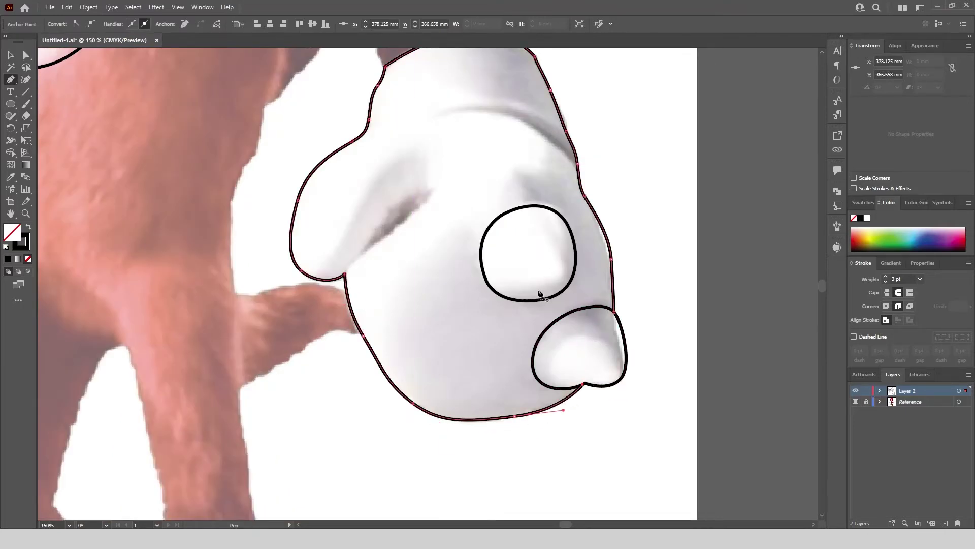
Draw the curved fold line under the right glove's cuff, ending at the glove's outer edge
scroll(540, 295, up, 2)
alt+scroll(354, 200, up, 1)
click(457, 196)
drag(708, 334, 709, 334)
drag(709, 334, 710, 325)
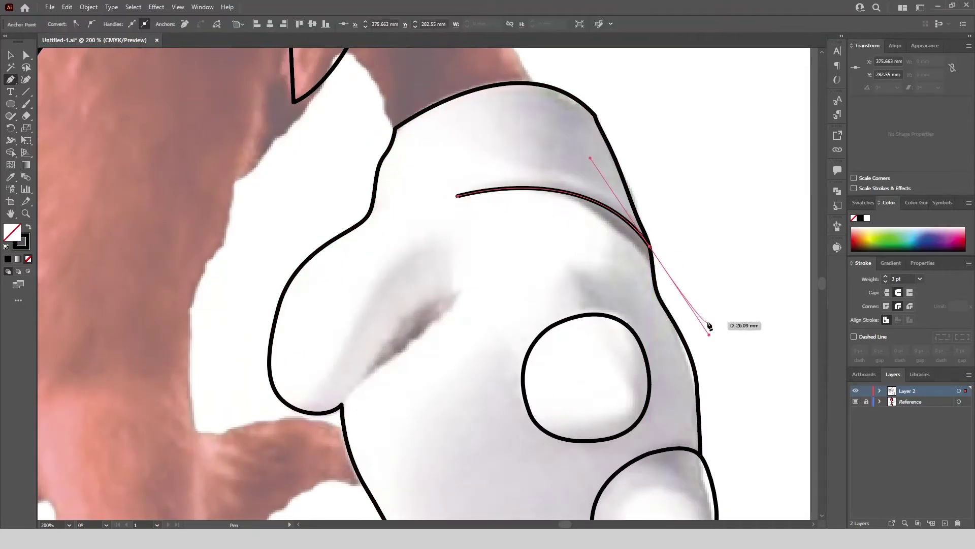
Draw the thumb crease line on the right glove, running from the palm to the notch below the thumb
scroll(419, 336, up, 1)
click(451, 280)
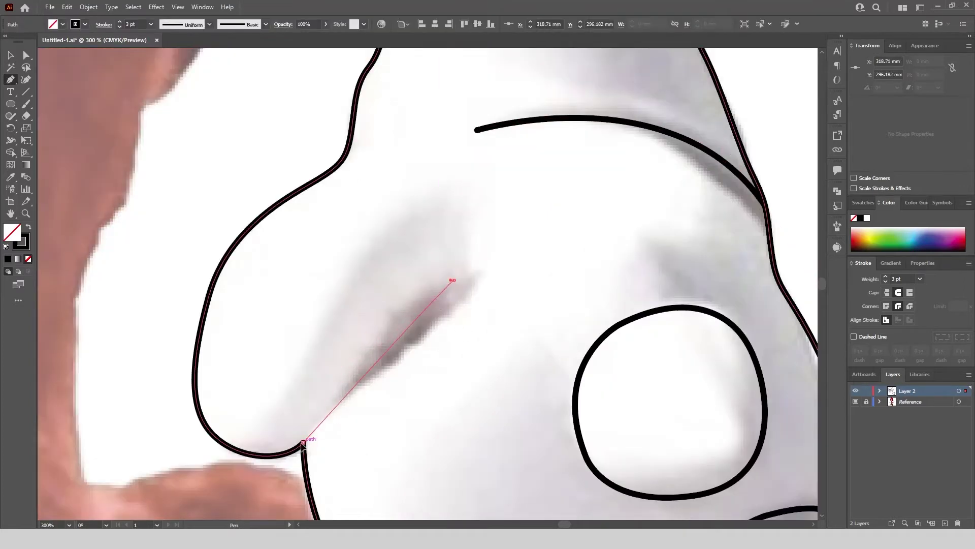
scroll(298, 447, down, 1)
drag(287, 453, 287, 453)
alt+scroll(420, 442, down, 2)
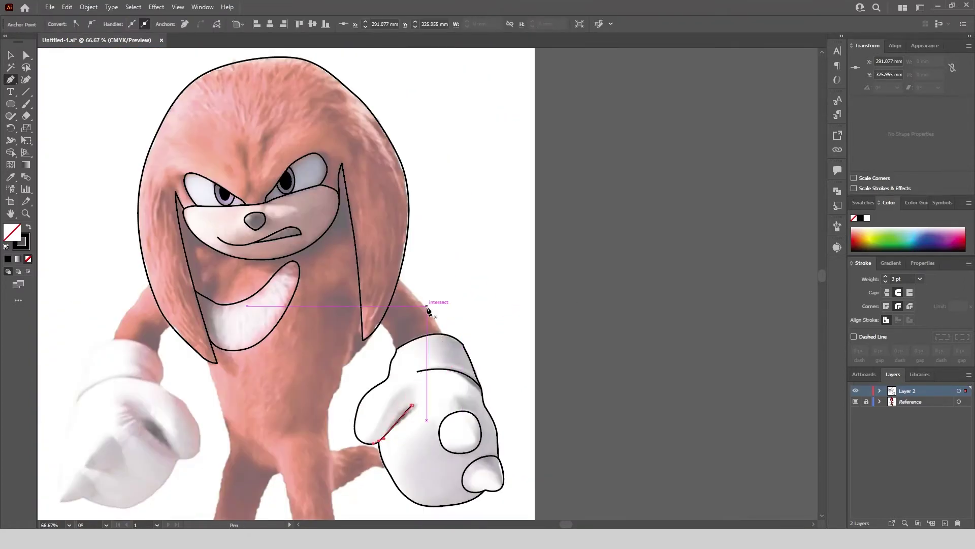
Trace the outer and inner edges of the right arm between the dreadlock and the glove's cuff
alt+scroll(432, 290, up, 3)
key(Escape)
click(354, 234)
scroll(485, 401, down, 2)
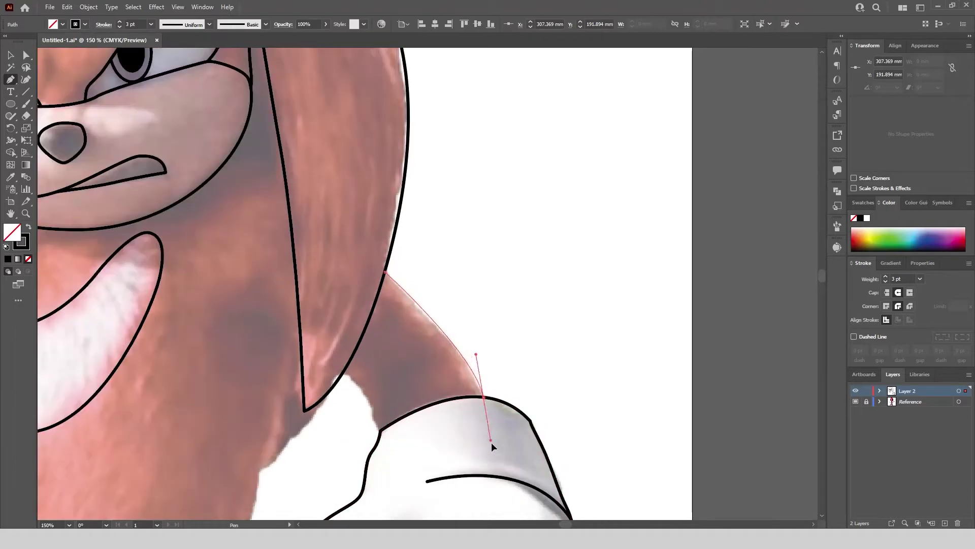
scroll(377, 400, up, 2)
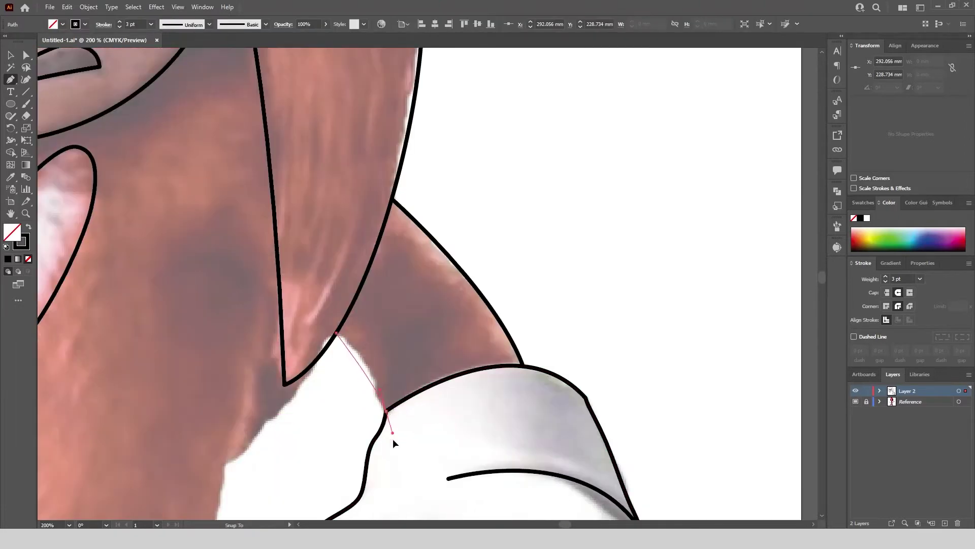
drag(392, 438, 399, 457)
Trace a closed outline around the upper knuckle spike of the left glove
scroll(398, 458, down, 3)
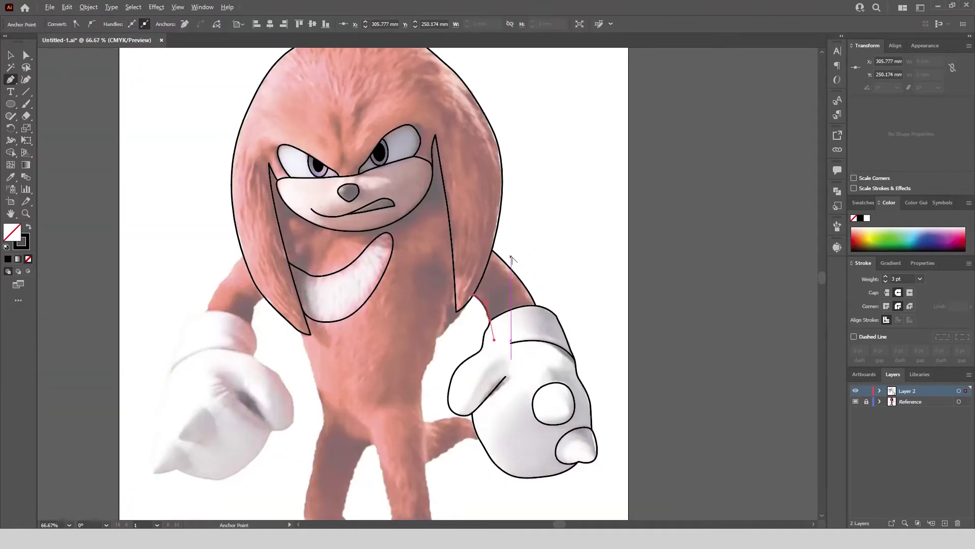
scroll(168, 474, up, 2)
click(206, 312)
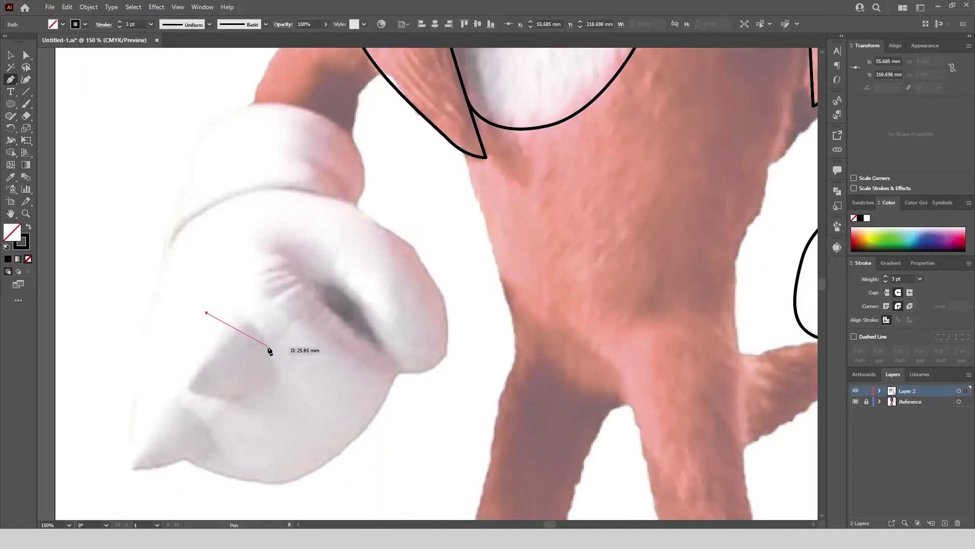
drag(267, 346, 284, 392)
click(182, 381)
drag(206, 312, 203, 416)
Trace a closed outline around the lower knuckle spike at the bottom corner of the left glove
scroll(222, 303, down, 3)
scroll(194, 311, up, 4)
drag(196, 390, 286, 377)
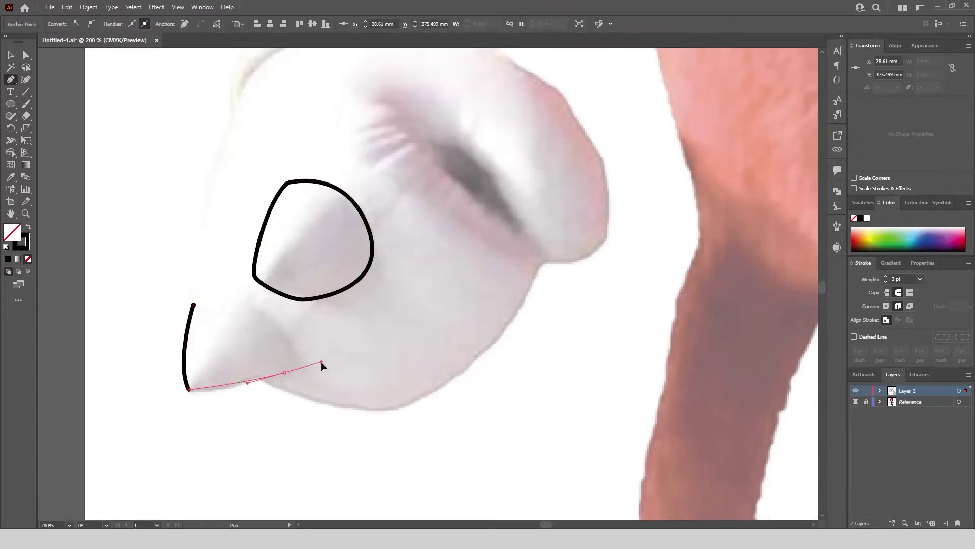
click(195, 303)
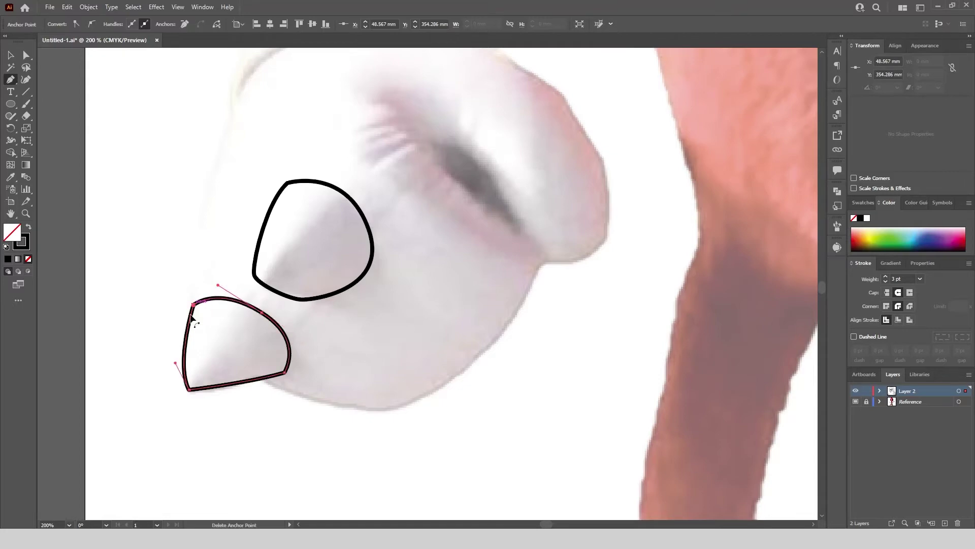
Trace the top edge and the inner side of the left glove's cuff down to the start of the thumb
scroll(192, 318, down, 3)
scroll(315, 153, up, 4)
click(247, 152)
drag(345, 100, 406, 101)
drag(512, 137, 524, 153)
drag(546, 179, 558, 211)
drag(565, 246, 563, 276)
click(545, 304)
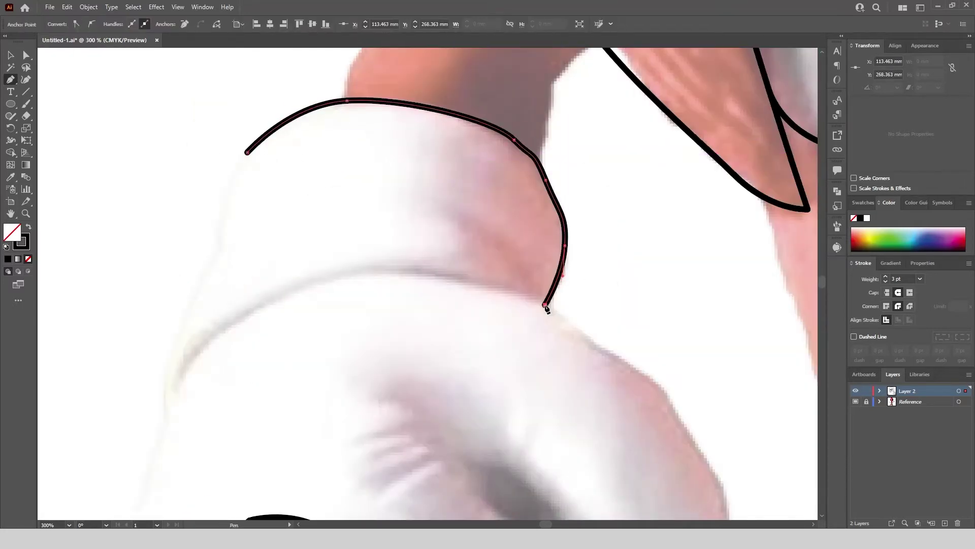
Continue the left glove's outline around the outside of the thumb to the notch beneath it
drag(604, 348, 532, 244)
drag(615, 327, 615, 328)
scroll(615, 328, down, 1)
drag(615, 328, 571, 210)
drag(600, 266, 605, 300)
drag(595, 333, 578, 346)
Continue the outline around the bottom of the left glove to the lower knuckle spike
scroll(534, 347, up, 1)
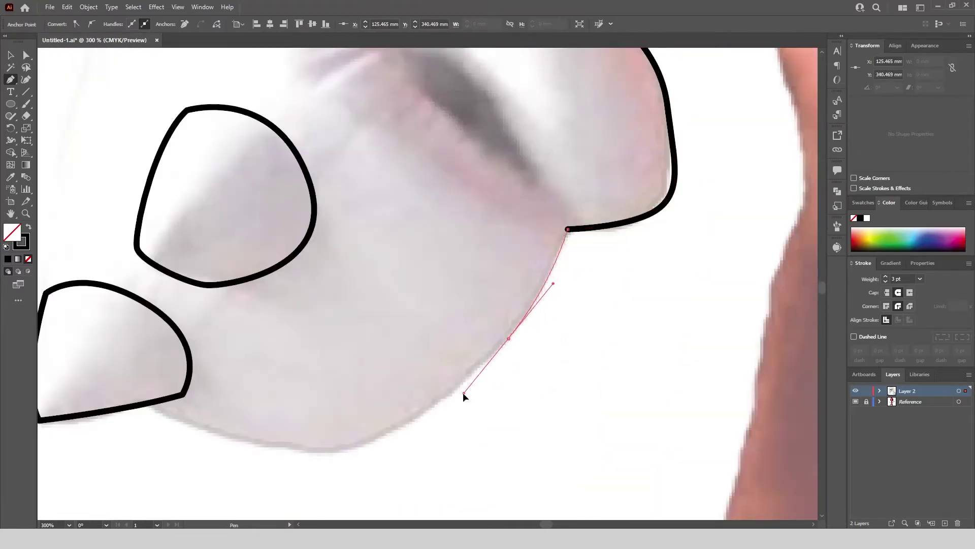
scroll(463, 396, down, 2)
scroll(464, 396, left, 1)
drag(413, 367, 369, 377)
drag(213, 322, 150, 285)
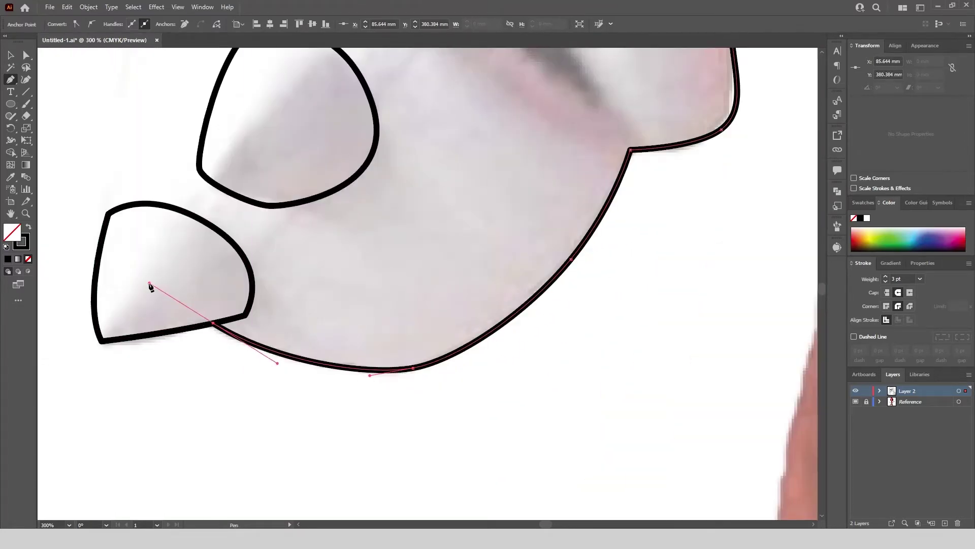
Trace the outer side of the left glove from the cuff's top down to the lower knuckle spike and deselect the artwork
scroll(386, 287, down, 3)
drag(319, 90, 350, 194)
scroll(349, 194, up, 2)
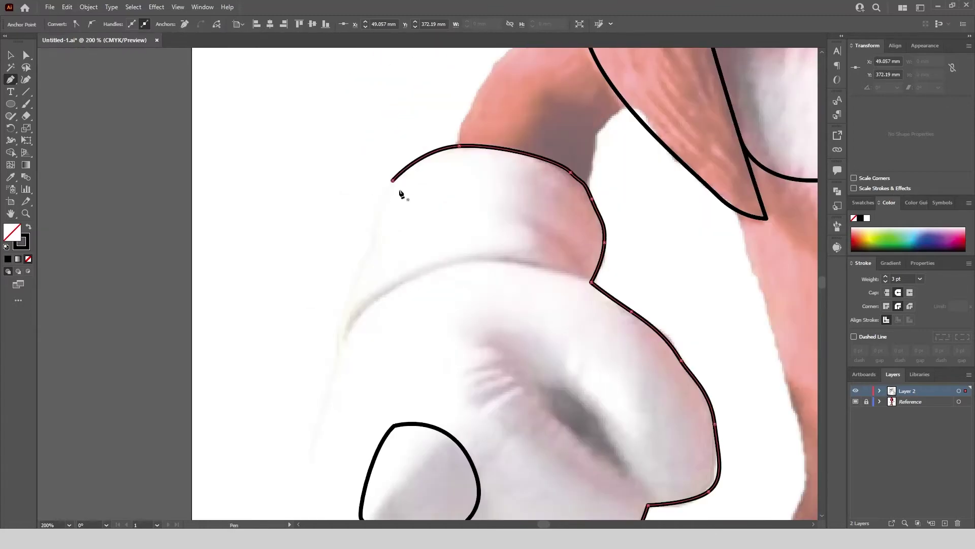
drag(375, 241, 402, 129)
click(375, 241)
scroll(401, 129, up, 1)
drag(355, 224, 314, 378)
click(347, 291)
scroll(358, 283, down, 3)
scroll(355, 367, up, 2)
scroll(321, 292, down, 2)
scroll(322, 345, up, 2)
scroll(310, 310, down, 2)
key(v)
click(115, 144)
Draw the thumb crease line on the left glove from the palm shadow to the notch below the thumb
key(p)
scroll(495, 263, up, 2)
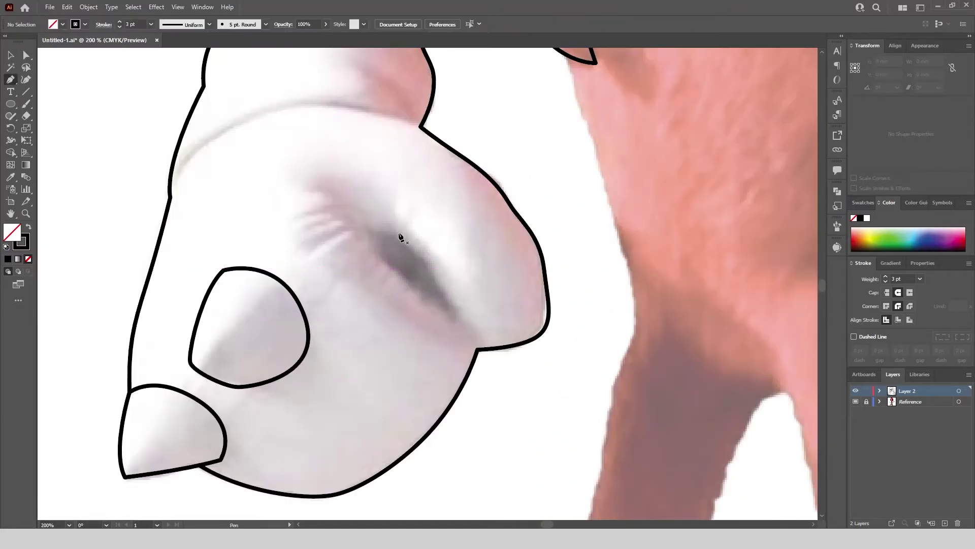
click(397, 233)
drag(477, 349, 493, 367)
key(Escape)
Draw the curved fold line under the left glove's cuff from its outer edge to the start of the thumb
scroll(214, 113, up, 1)
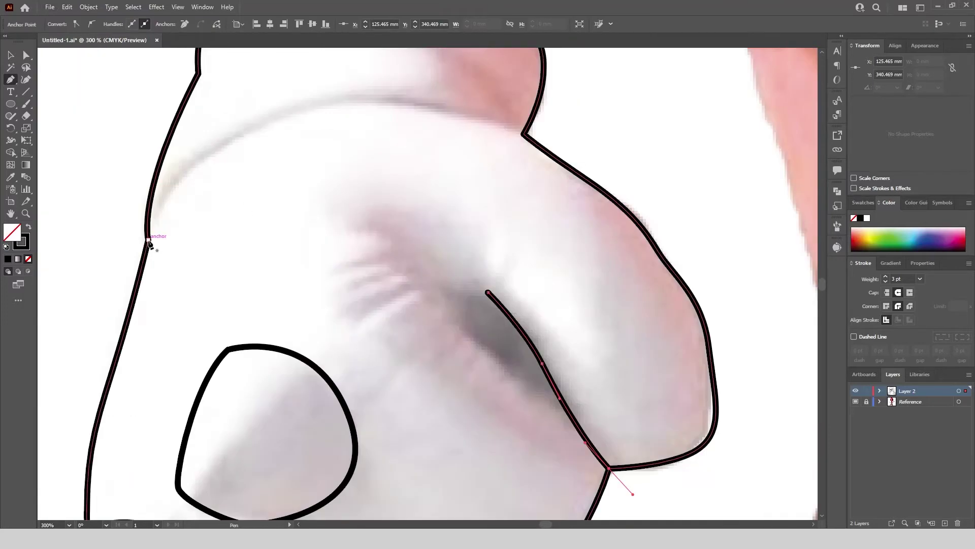
click(148, 239)
drag(274, 119, 381, 94)
drag(524, 134, 554, 157)
Trace the outer edge of the left arm from the dreadlock to the top of the glove's cuff
scroll(438, 308, down, 2)
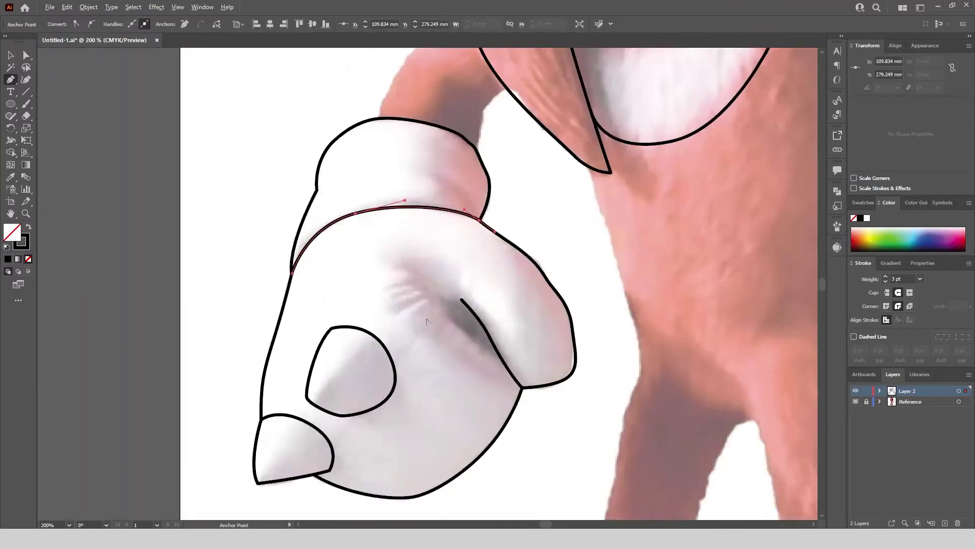
scroll(475, 228, up, 4)
key(Escape)
click(456, 121)
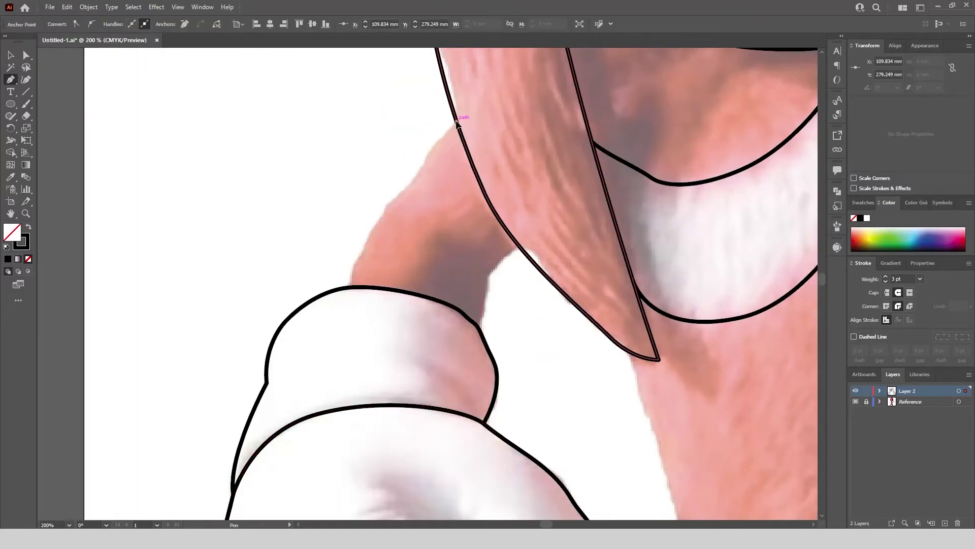
scroll(351, 287, down, 1)
drag(352, 287, 331, 360)
key(Escape)
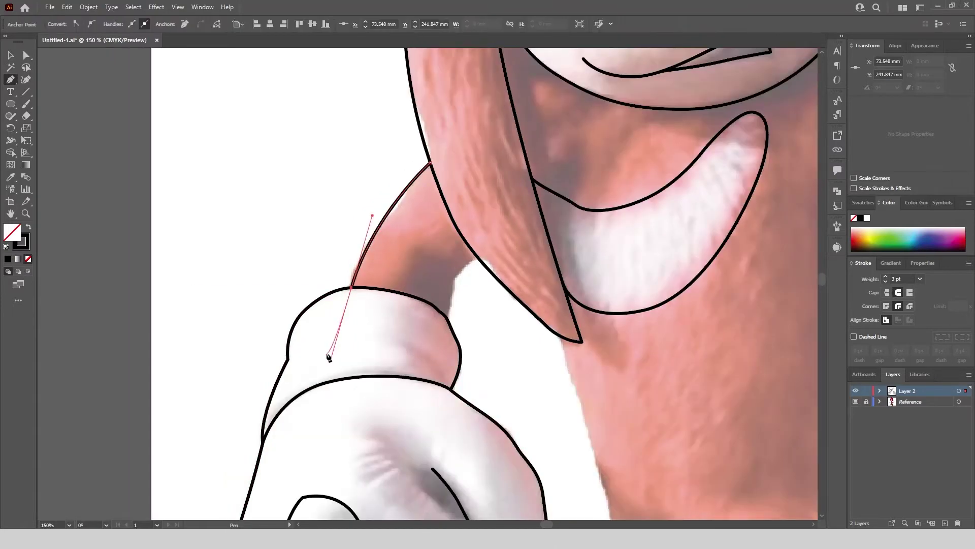
Trace the inner edge of the left arm from the dreadlock down to the glove cuff
scroll(472, 270, up, 2)
click(482, 243)
drag(435, 289, 424, 371)
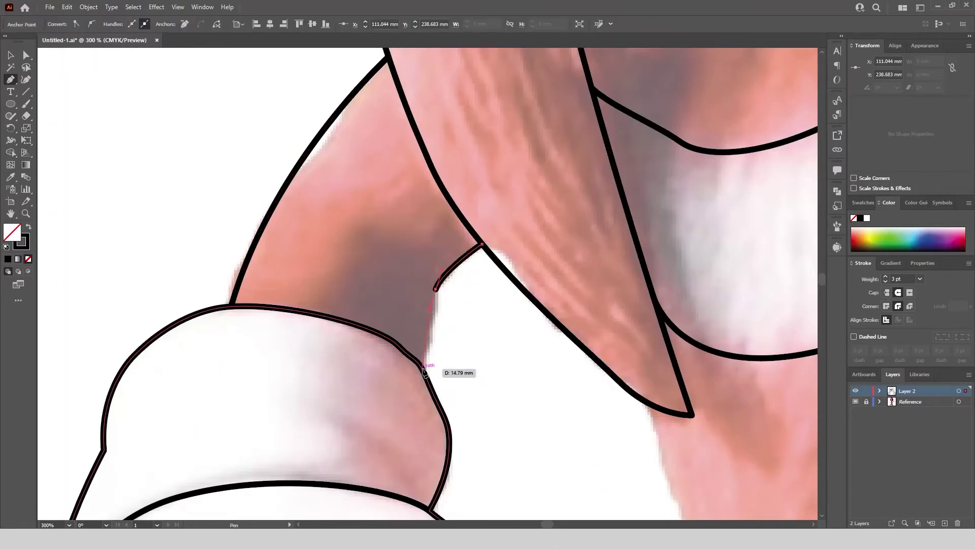
Trace the left green sock's outer side and curved lower edge from the ankle across to the right sock
scroll(610, 252, down, 5)
scroll(508, 392, up, 5)
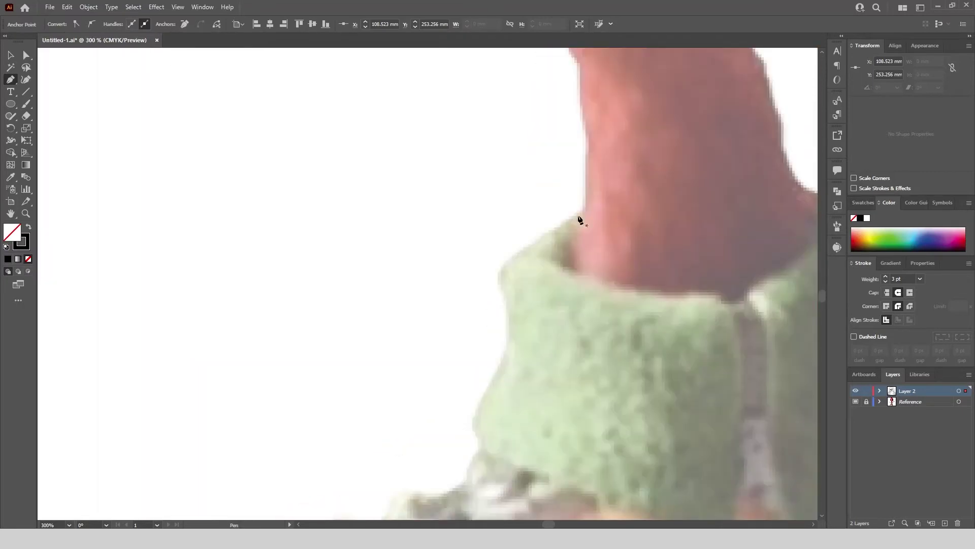
click(583, 207)
drag(501, 264, 495, 291)
drag(505, 328, 503, 365)
drag(477, 412, 473, 435)
scroll(394, 314, down, 3)
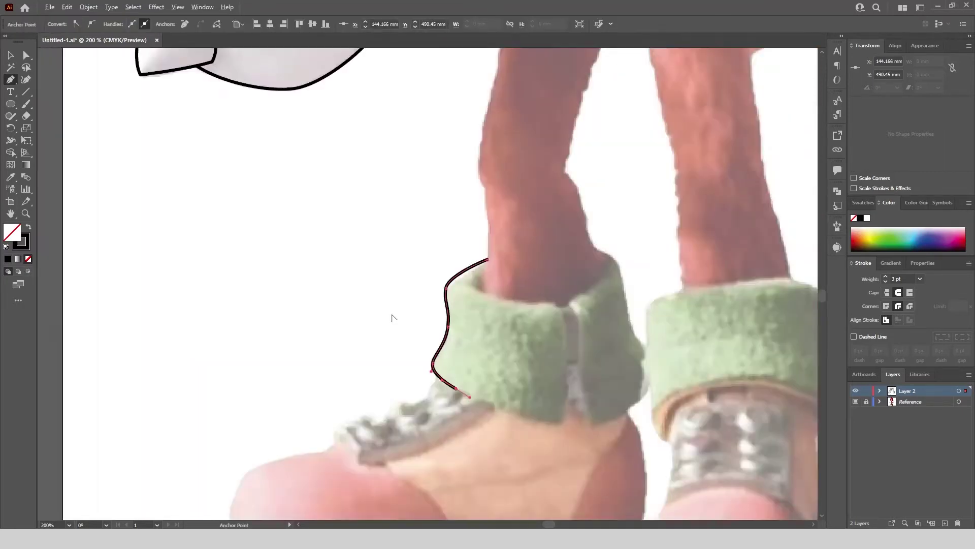
scroll(507, 384, up, 3)
drag(294, 321, 322, 339)
drag(475, 388, 525, 396)
drag(599, 381, 637, 365)
drag(683, 308, 686, 299)
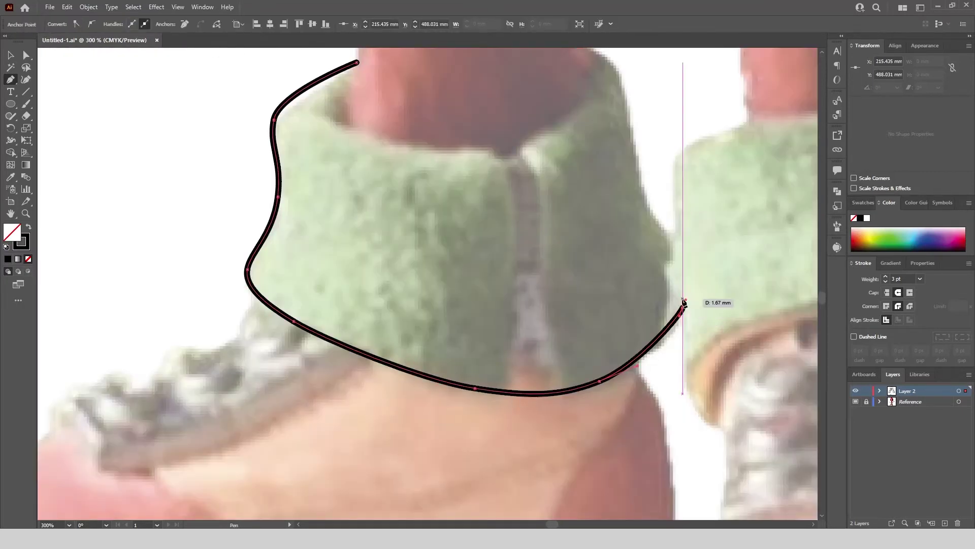
Trace the full outline of the right green sock, including the arched lower opening above the laces
drag(674, 161, 691, 403)
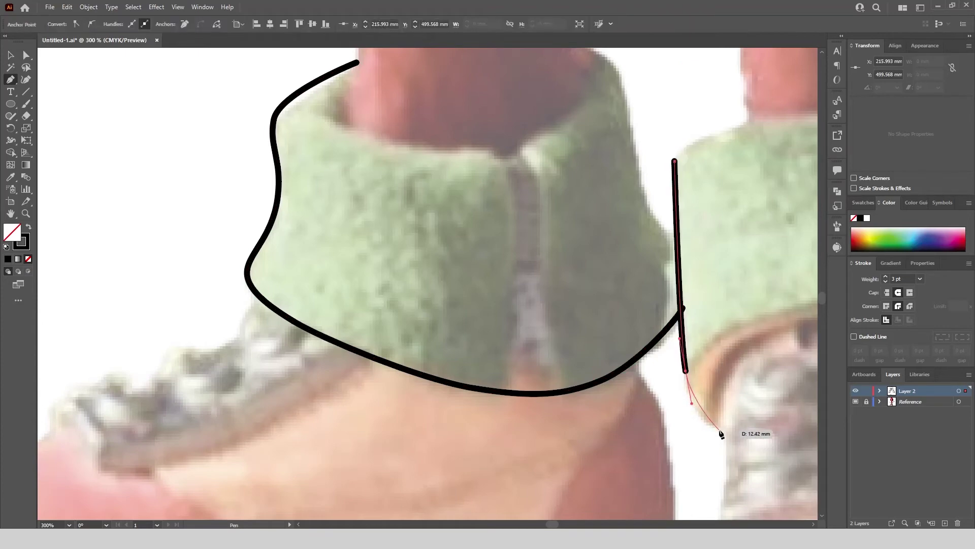
click(719, 430)
drag(738, 364, 652, 385)
drag(705, 341, 706, 341)
key(ctrl+minus)
drag(532, 272, 747, 334)
drag(736, 279, 739, 242)
drag(725, 209, 700, 191)
drag(659, 188, 610, 191)
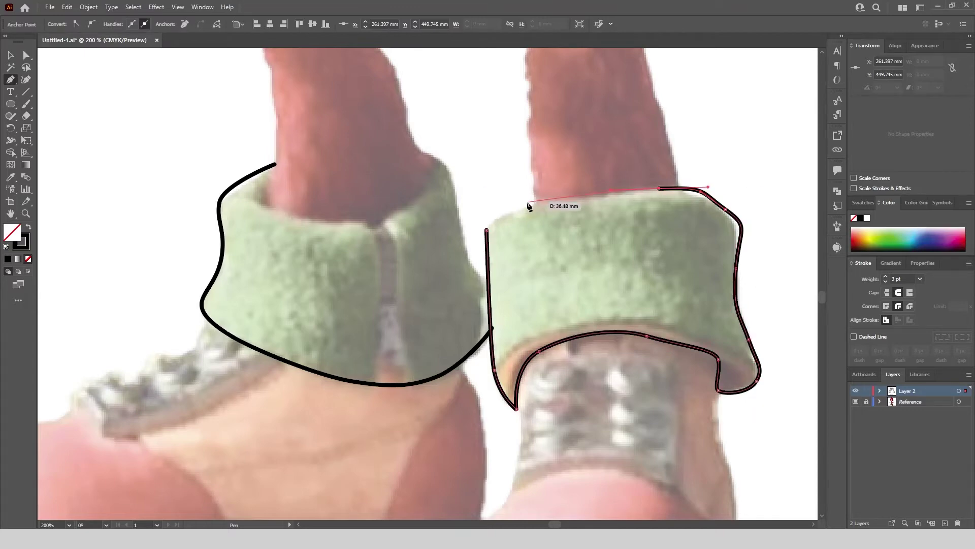
drag(524, 207, 498, 216)
Round the right sock's upper inner corner and move the end of the left sock's lower line onto the right sock's edge
key(a)
key(ctrl+plus)
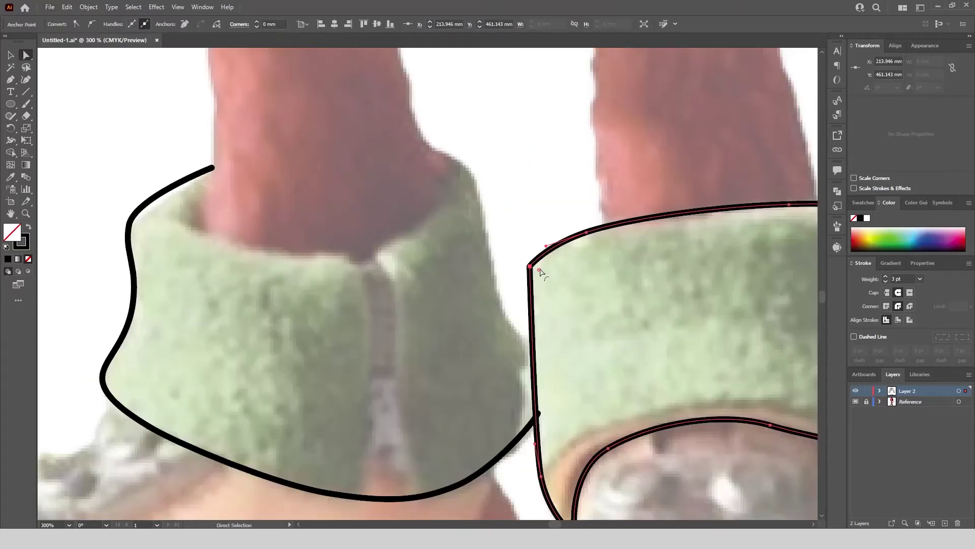
click(534, 421)
drag(538, 412, 535, 416)
Trace the left sock's inner side from the back of the ankle down to the right sock's edge
click(446, 155)
drag(479, 188, 516, 330)
key(ctrl+z)
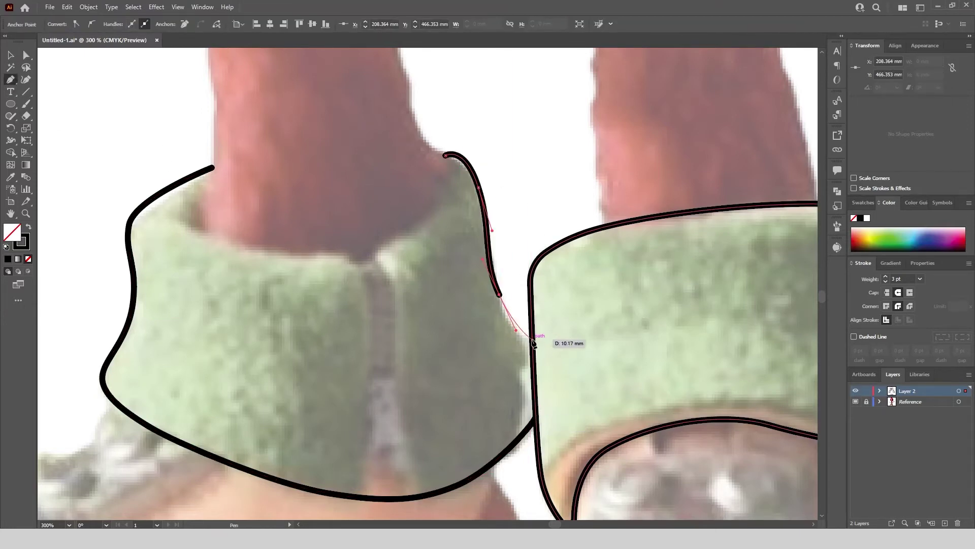
click(533, 339)
Draw the curved opening of the left sock around the front of the ankle, joining both upper ends of its outline
click(212, 166)
click(194, 213)
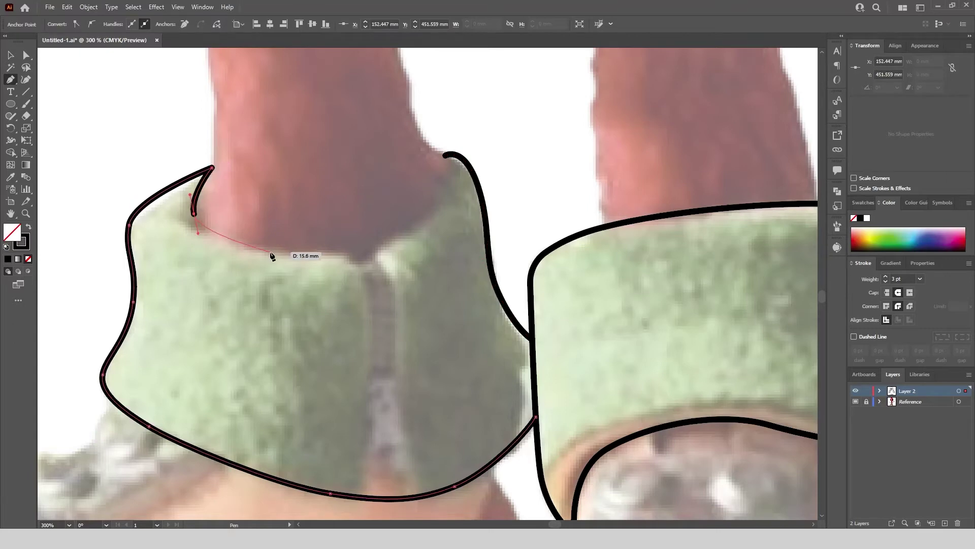
drag(272, 251, 310, 256)
drag(399, 230, 441, 208)
click(445, 155)
Trace the left side of the torso from the dreadlock tip down past the waist to the hip
scroll(444, 155, down, 5)
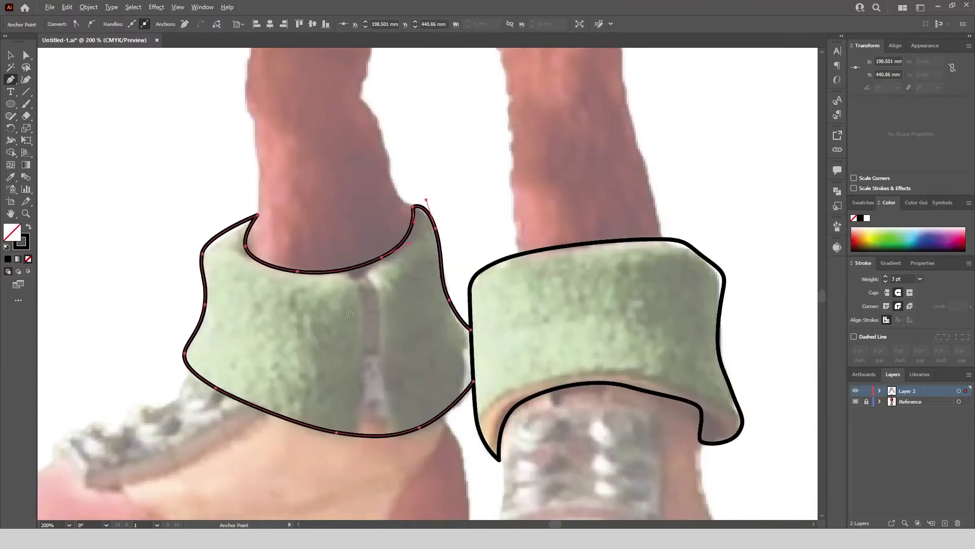
scroll(398, 159, up, 3)
click(401, 137)
drag(437, 243, 452, 282)
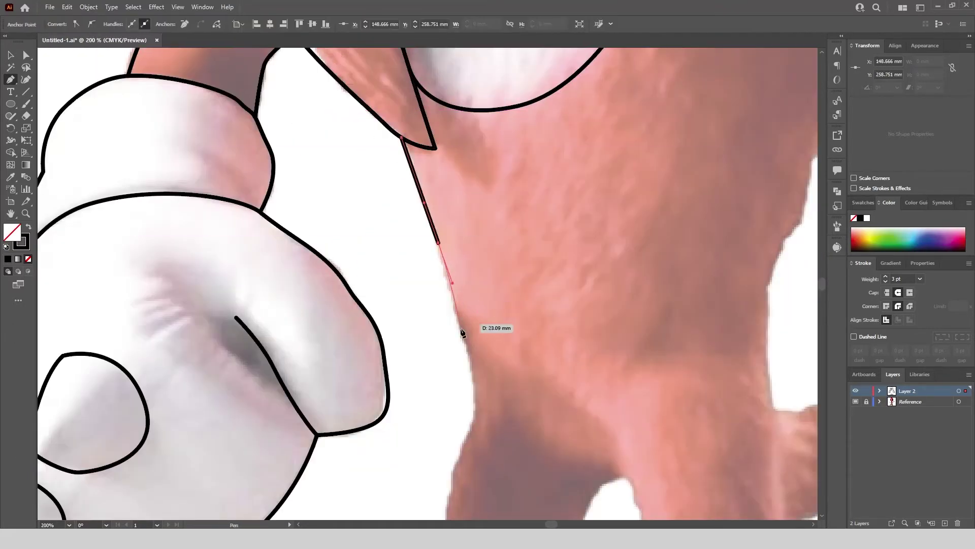
drag(461, 445, 454, 460)
Continue the body line down the outer edge of the left leg to the top of the sock and end the path
scroll(399, 184, down, 2)
scroll(409, 465, up, 2)
drag(429, 281, 422, 308)
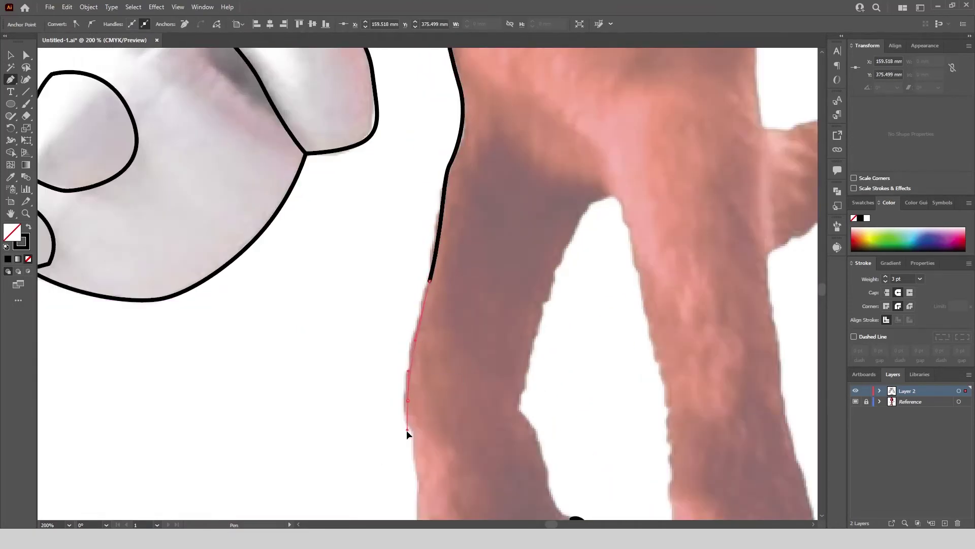
drag(408, 430, 408, 433)
scroll(407, 432, down, 3)
scroll(406, 467, up, 4)
drag(424, 366, 428, 413)
click(424, 444)
key(Escape)
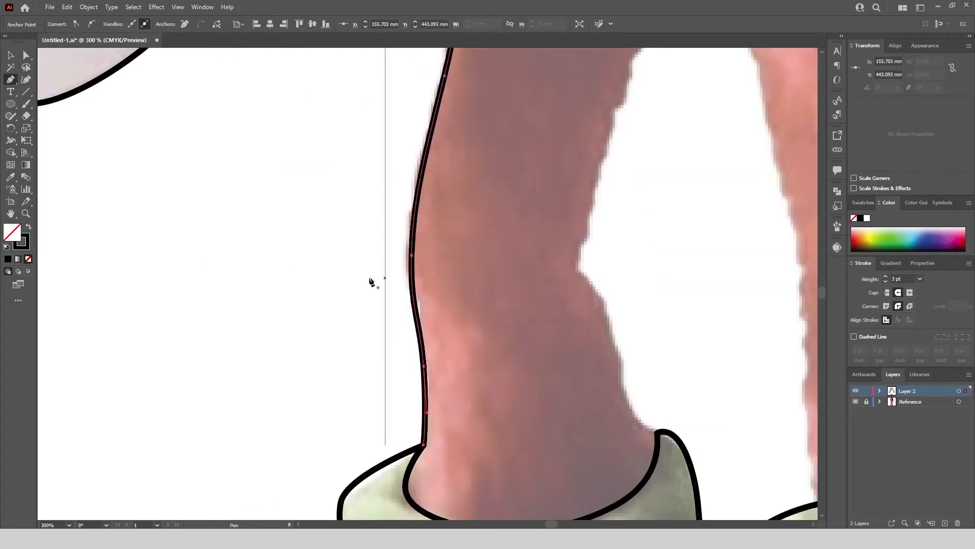
Trace the inner edge of the left leg from the crotch around the knee bend to the sock opening
scroll(370, 282, down, 3)
scroll(556, 168, up, 3)
click(553, 163)
drag(503, 277, 475, 343)
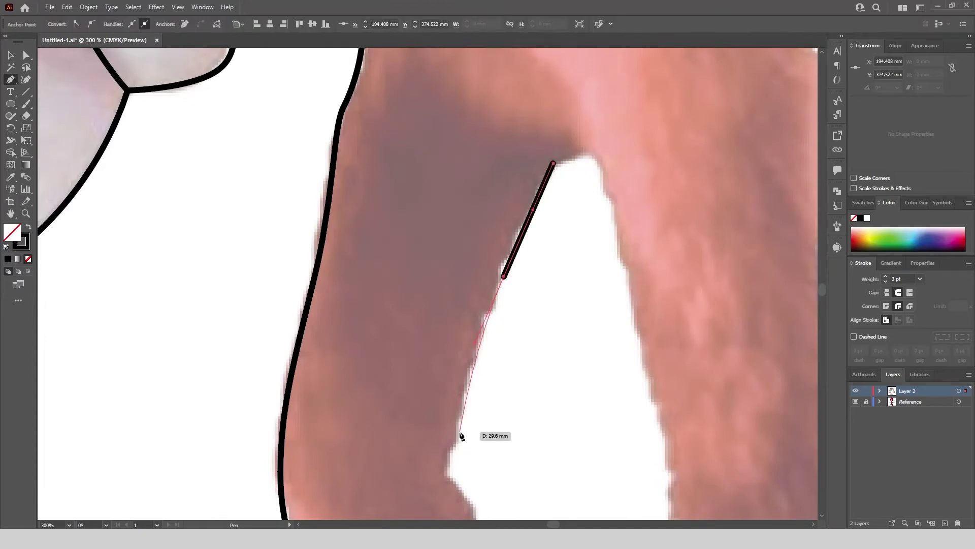
click(461, 436)
scroll(460, 457, up, 1)
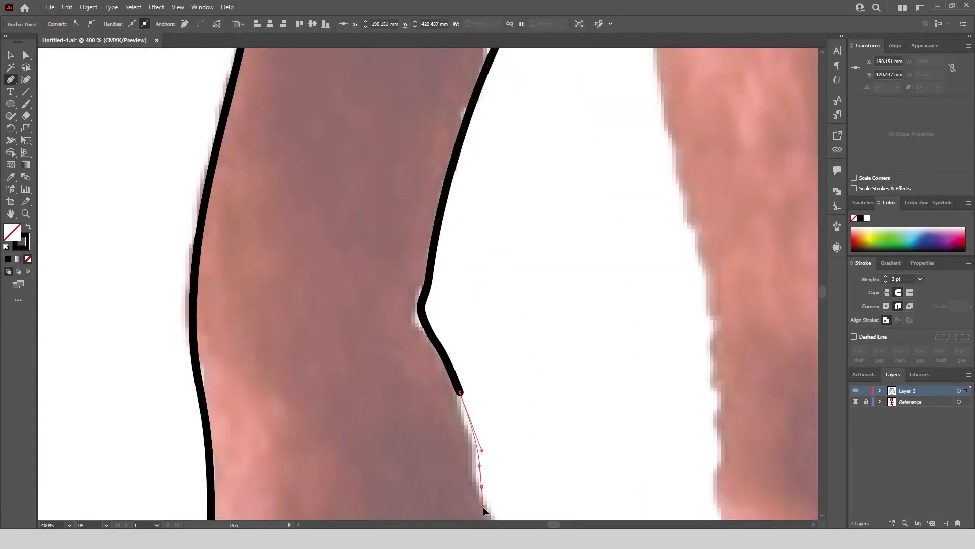
scroll(483, 507, down, 3)
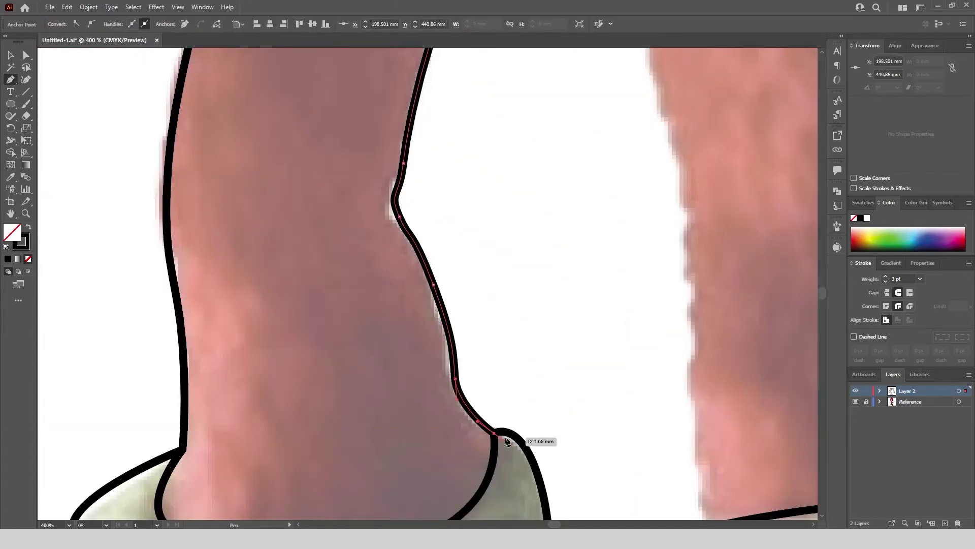
Draw the crotch arch and trace the inner edge of the right leg down to the right sock
scroll(507, 441, down, 3)
scroll(464, 174, up, 3)
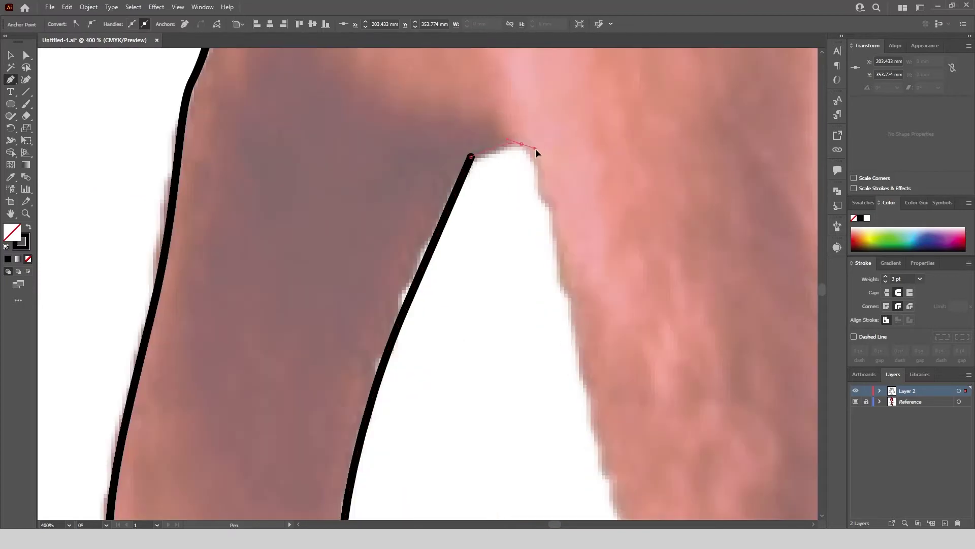
drag(535, 148, 536, 150)
drag(553, 223, 565, 269)
scroll(565, 269, down, 4)
scroll(604, 386, up, 3)
drag(497, 157, 510, 221)
drag(514, 309, 522, 368)
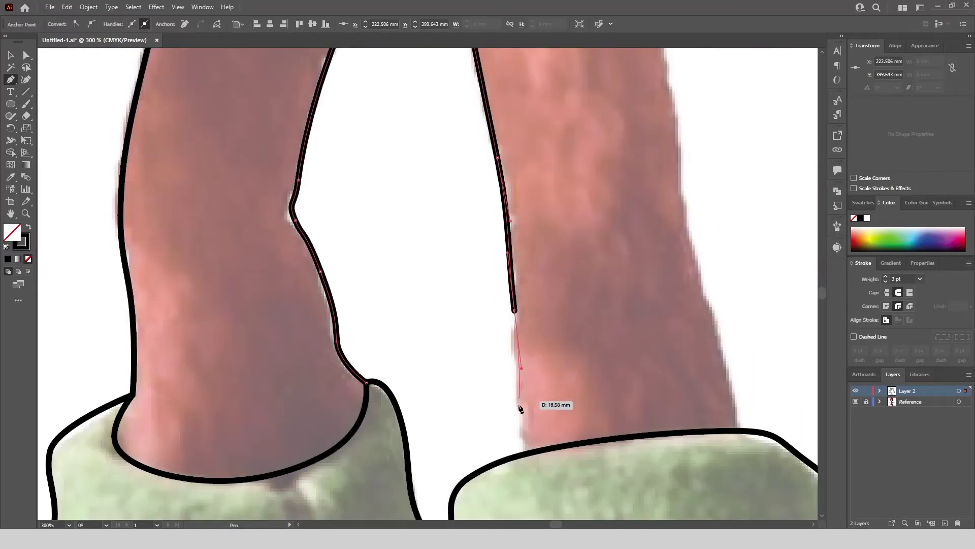
click(523, 455)
Trace the right side of the torso from the fur notch down the right leg's outer edge to the sock
scroll(550, 197, down, 3)
scroll(559, 177, up, 2)
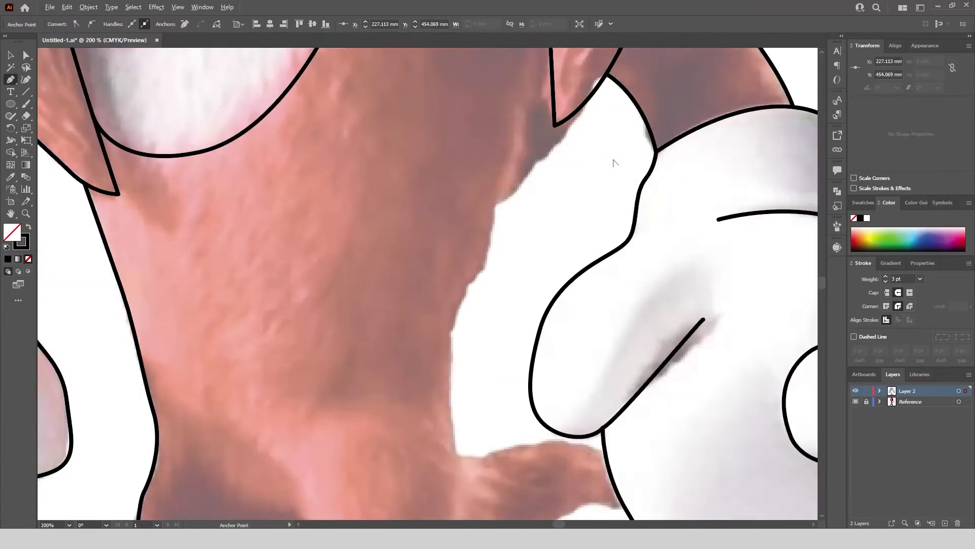
scroll(532, 150, up, 1)
click(492, 218)
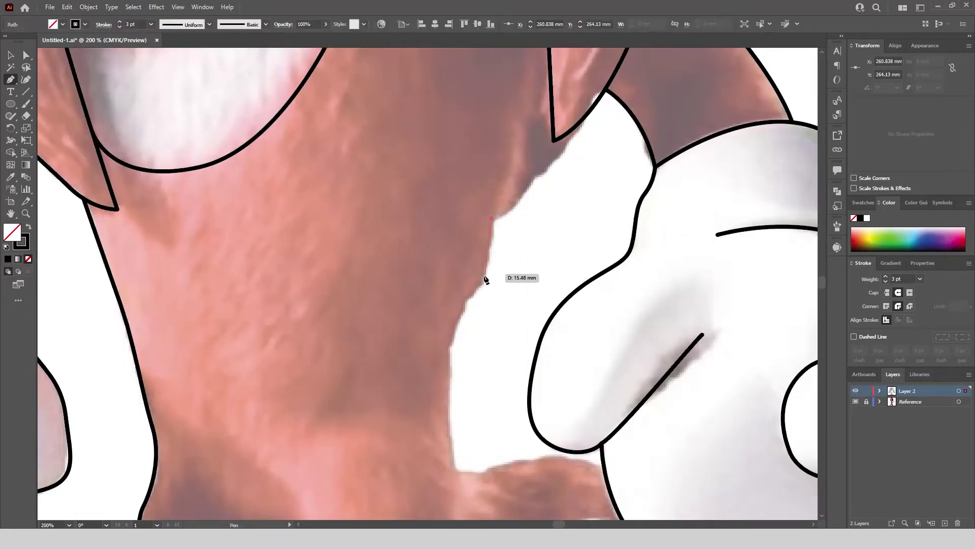
drag(483, 278, 469, 305)
drag(451, 343, 449, 376)
scroll(449, 375, down, 1)
drag(454, 473, 440, 310)
scroll(439, 356, down, 3)
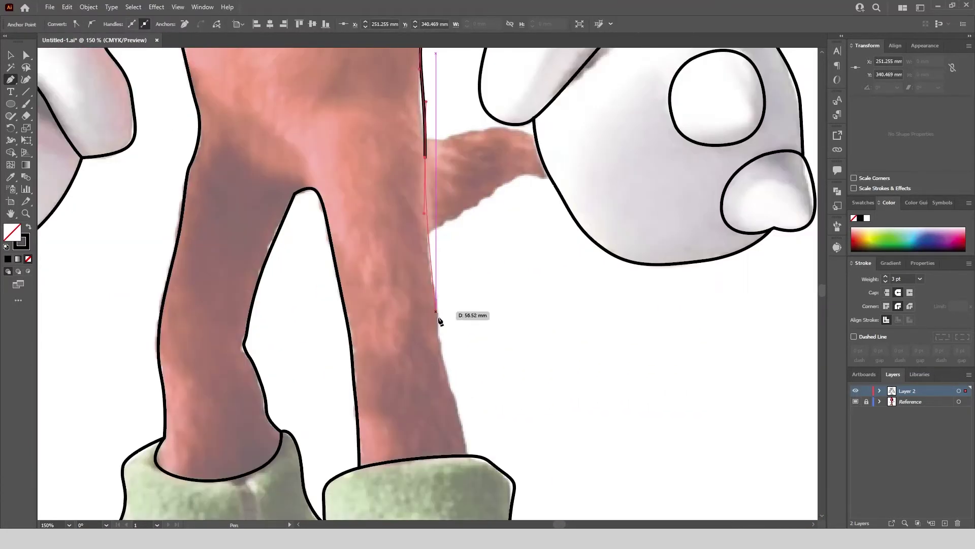
click(436, 312)
key(Escape)
Trace the upper edge of the tail from the right glove to the leg line
scroll(491, 320, down, 1)
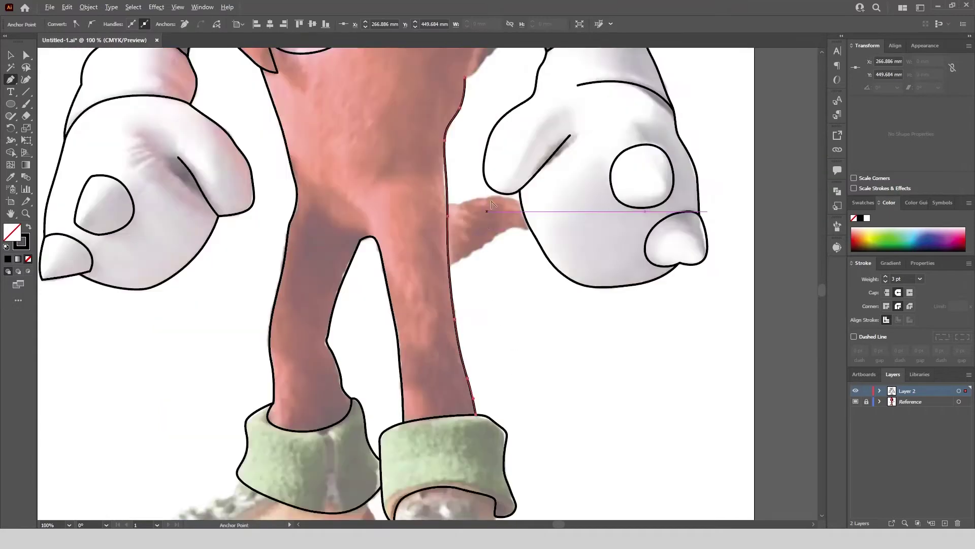
scroll(513, 198, up, 4)
click(580, 279)
drag(480, 262, 413, 261)
drag(352, 275, 308, 287)
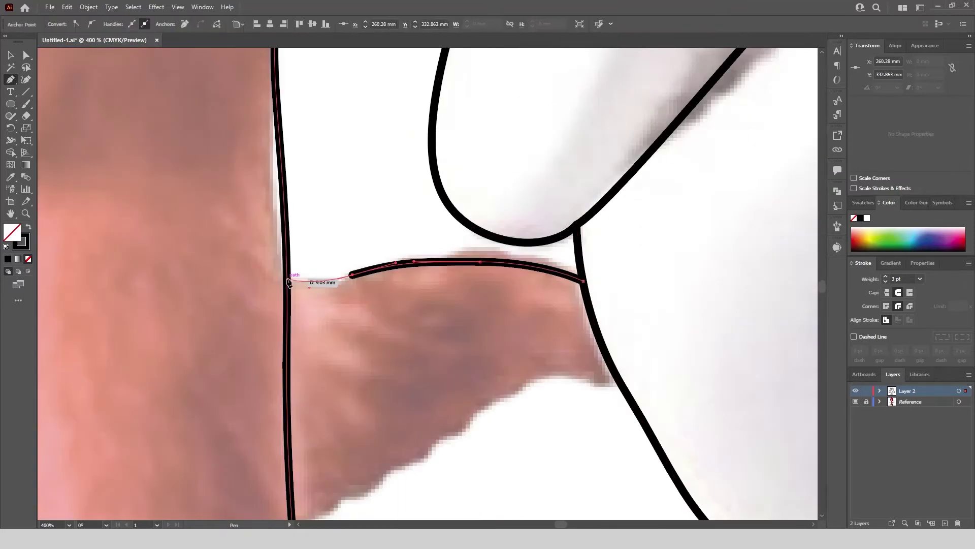
key(Escape)
Trace the lower edge of the tail from the leg line to the right glove
drag(347, 222, 398, 107)
click(339, 418)
drag(454, 347, 501, 311)
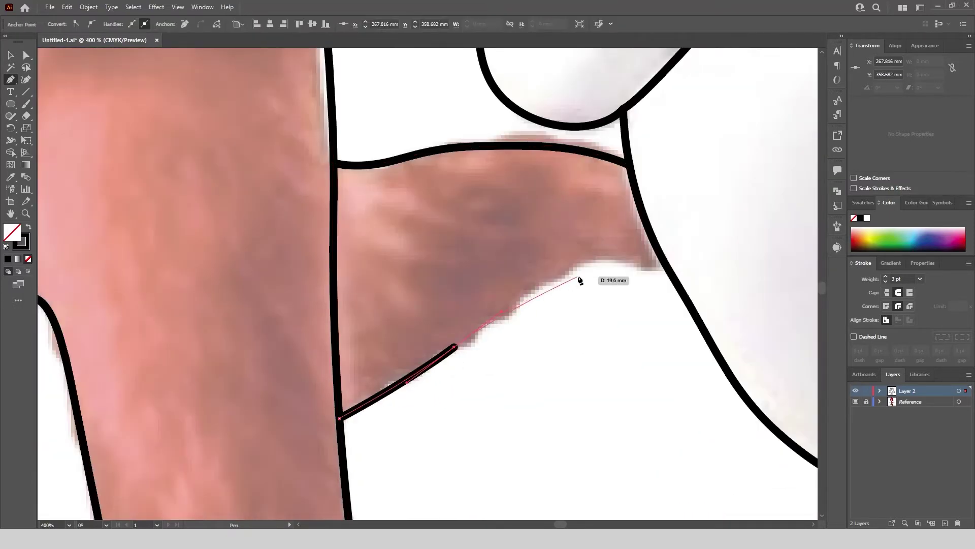
drag(588, 265, 616, 262)
click(672, 275)
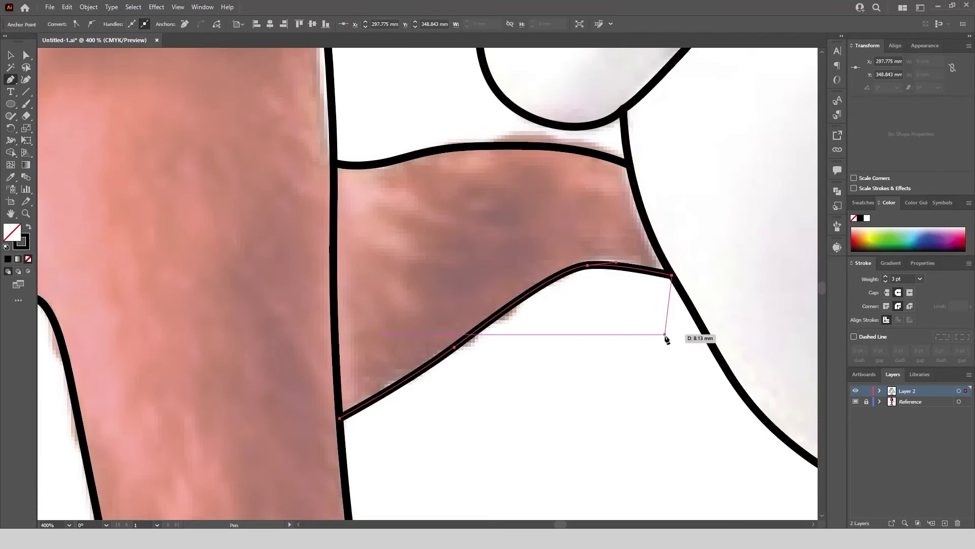
Trace the torso's upper right side from the right dreadlock's inner edge down to the start of the existing torso line
scroll(470, 332, down, 5)
scroll(478, 224, up, 3)
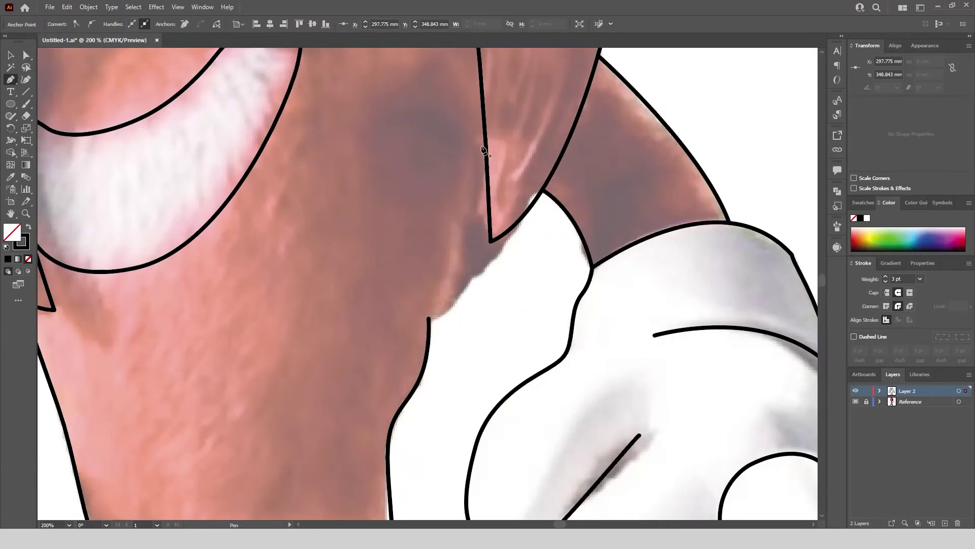
click(485, 139)
drag(464, 202, 458, 239)
drag(456, 271, 446, 305)
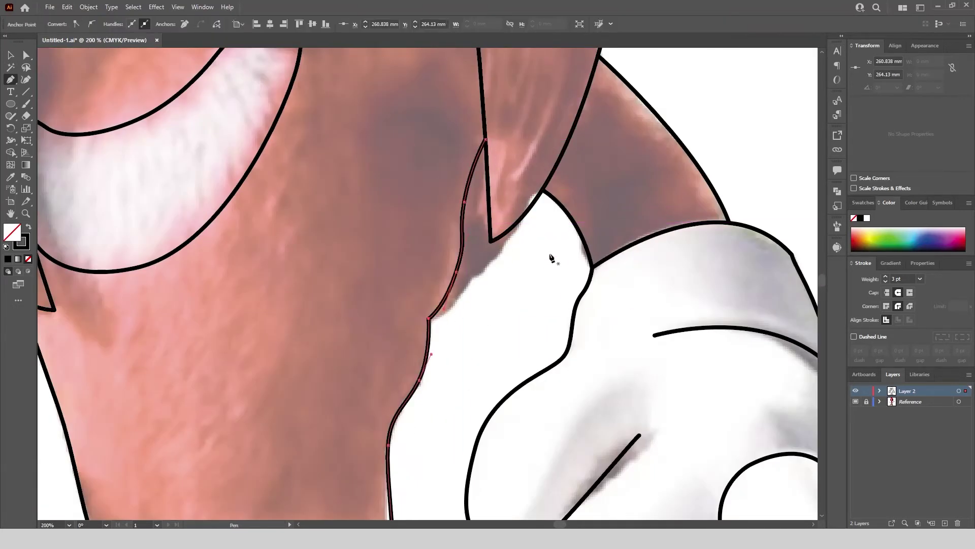
Draw the outer edge of the dark fur behind the right dreadlock, from the dreadlock to the torso notch
click(523, 217)
drag(490, 265, 475, 288)
drag(429, 319, 400, 323)
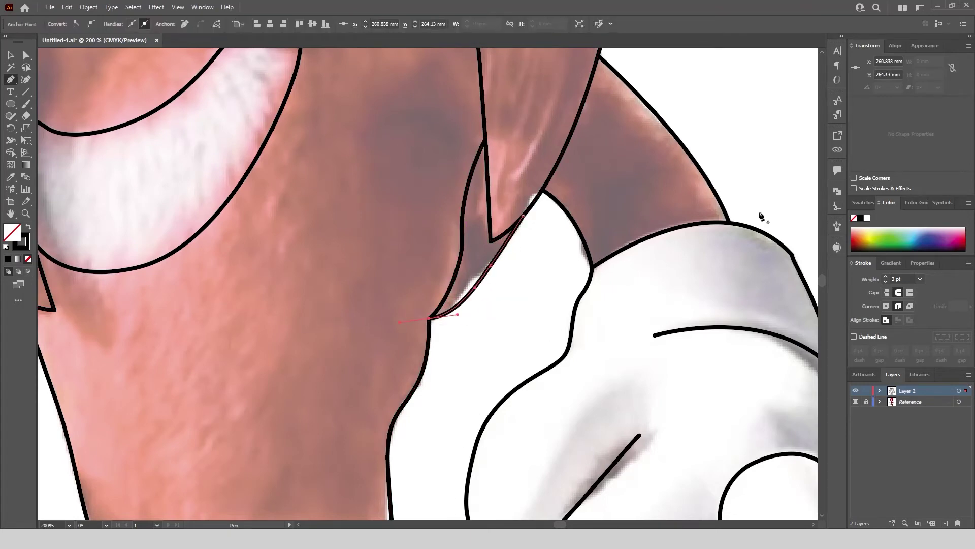
Trace the outer side of the right shoe from the sock's lower corner down past the ankle to the toe cap
scroll(568, 123, down, 3)
scroll(560, 117, down, 1)
scroll(548, 406, up, 5)
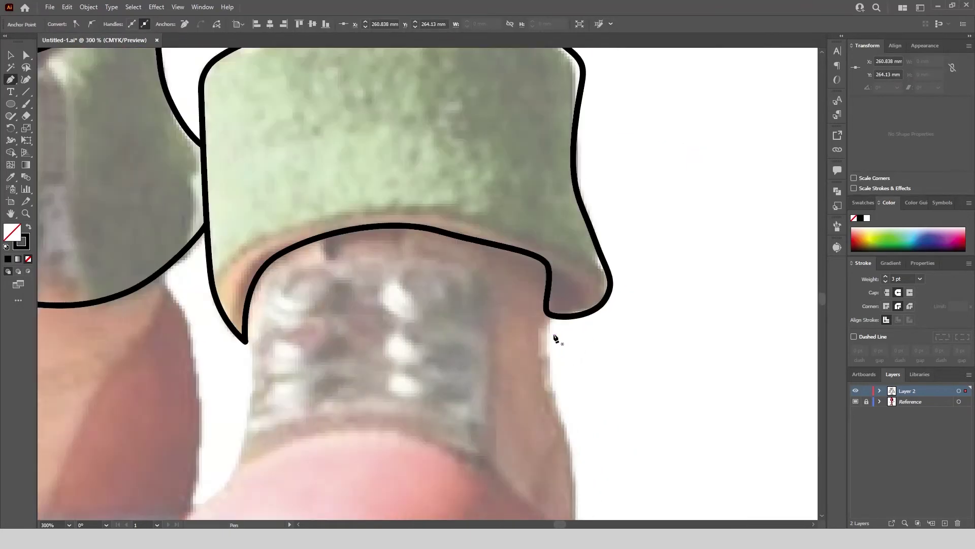
click(551, 315)
drag(544, 357, 541, 380)
drag(559, 425, 567, 443)
scroll(568, 396, down, 3)
scroll(568, 409, up, 2)
drag(570, 395, 569, 411)
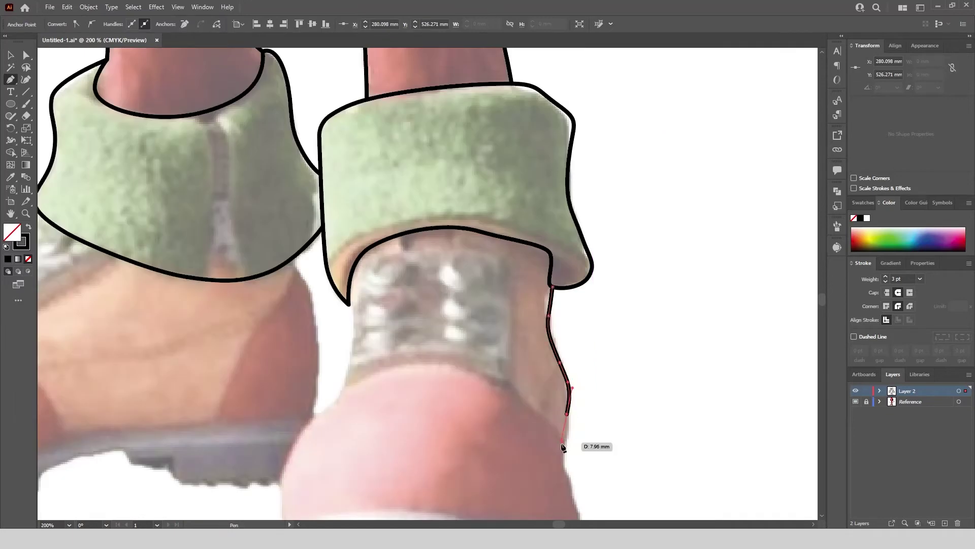
drag(565, 467, 569, 479)
Continue the right shoe's outline down the toe cap, around the sole's corner and along the bottom of the sole
scroll(561, 370, down, 2)
scroll(562, 370, up, 3)
click(533, 331)
click(558, 413)
click(557, 431)
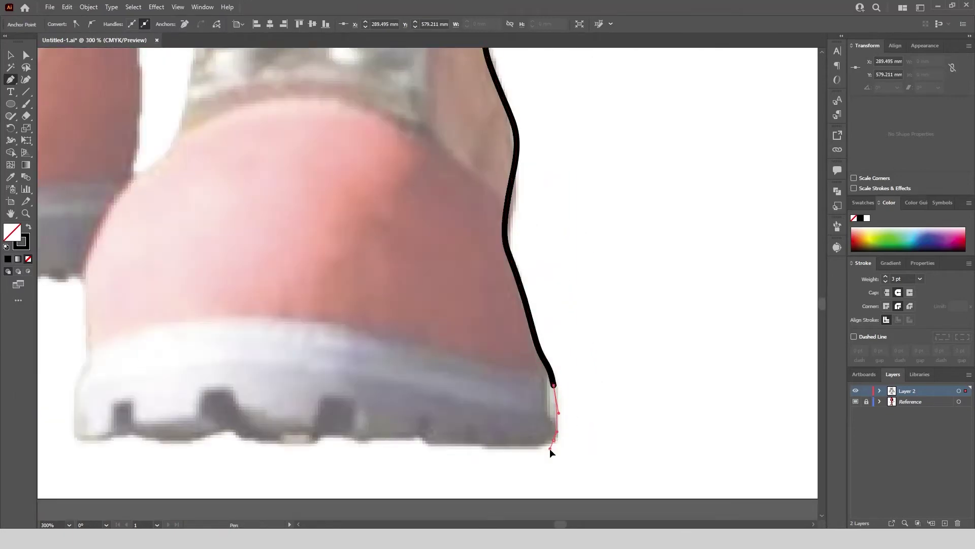
drag(278, 440, 222, 440)
drag(131, 438, 66, 429)
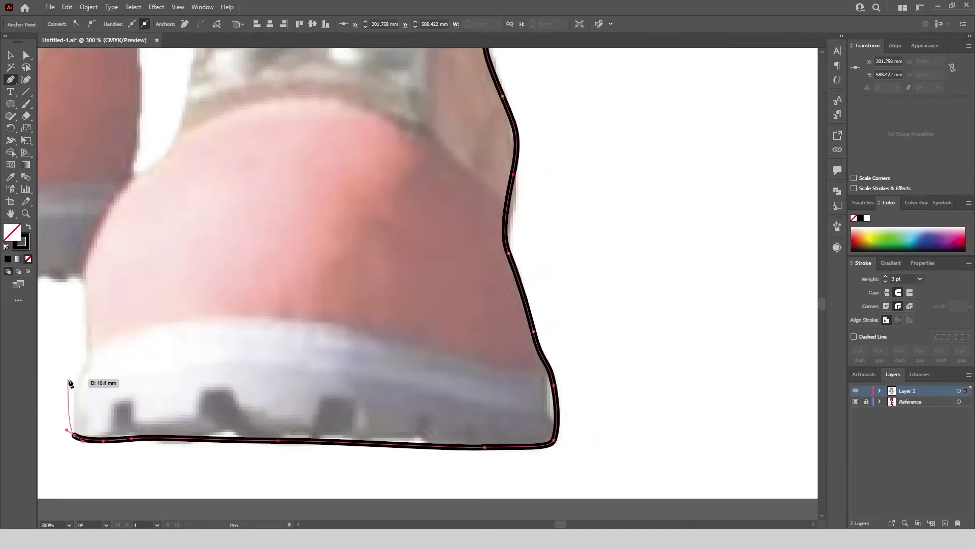
Complete the right shoe's outline up its inner side, over the toe cap to the sock's pointed lower corner
drag(82, 363, 90, 343)
drag(124, 179, 361, 350)
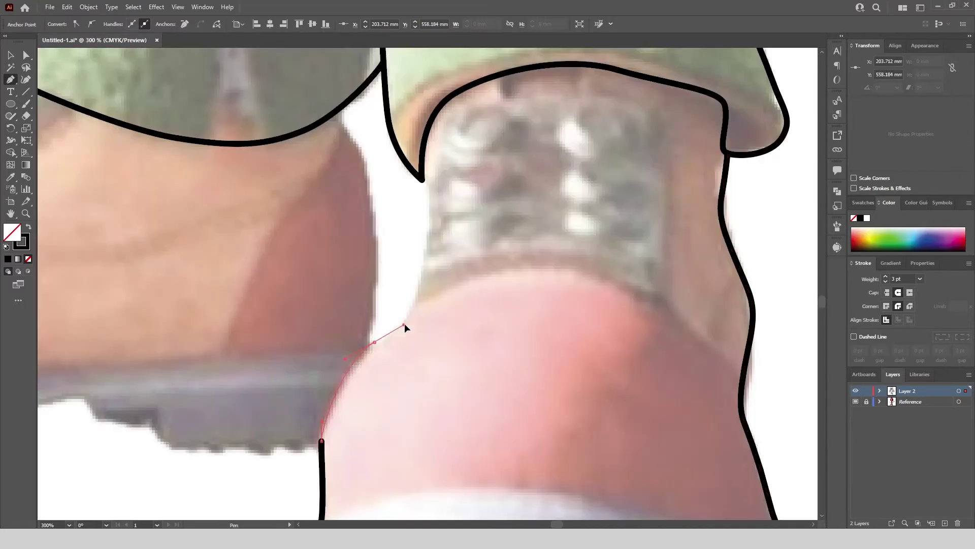
drag(404, 324, 409, 320)
drag(424, 272, 429, 237)
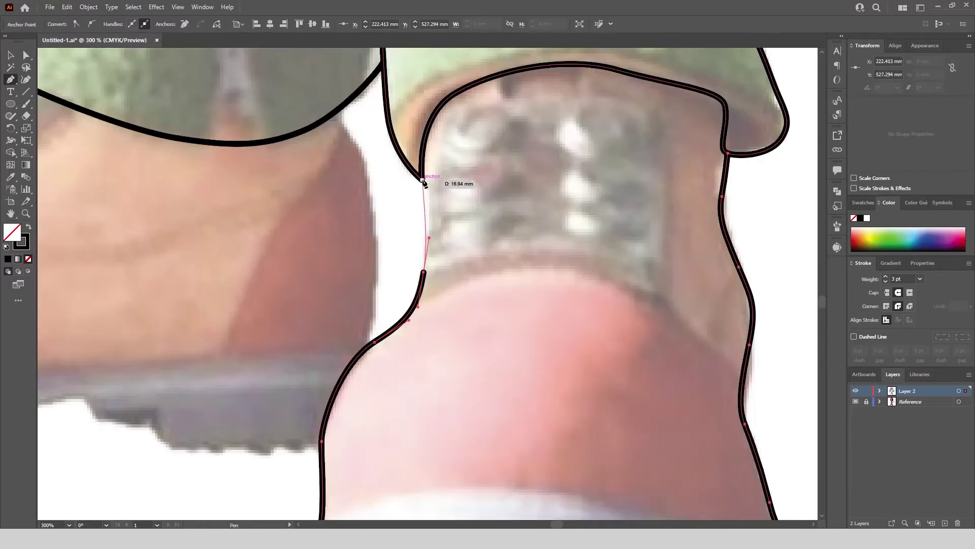
drag(423, 180, 418, 164)
Trace the heel edge of the left shoe from the sock's lower edge to the right shoe's outline
click(336, 111)
drag(375, 221, 382, 290)
click(366, 347)
key(Escape)
scroll(611, 288, down, 1)
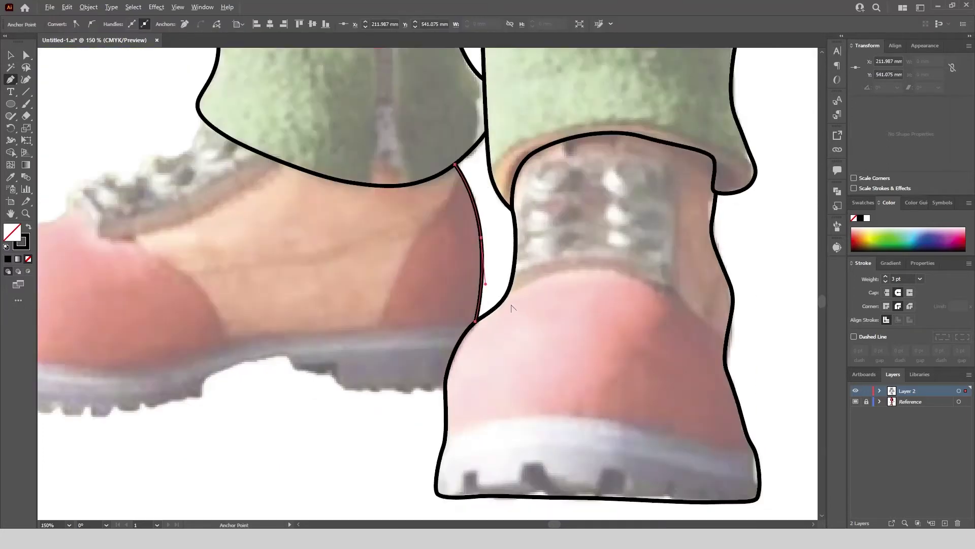
Trace the curved upper seam of the right shoe's toe cap from the inner outline across to the outer edge
scroll(511, 305, up, 1)
click(508, 284)
scroll(507, 284, down, 1)
drag(545, 273, 588, 270)
click(644, 304)
click(667, 324)
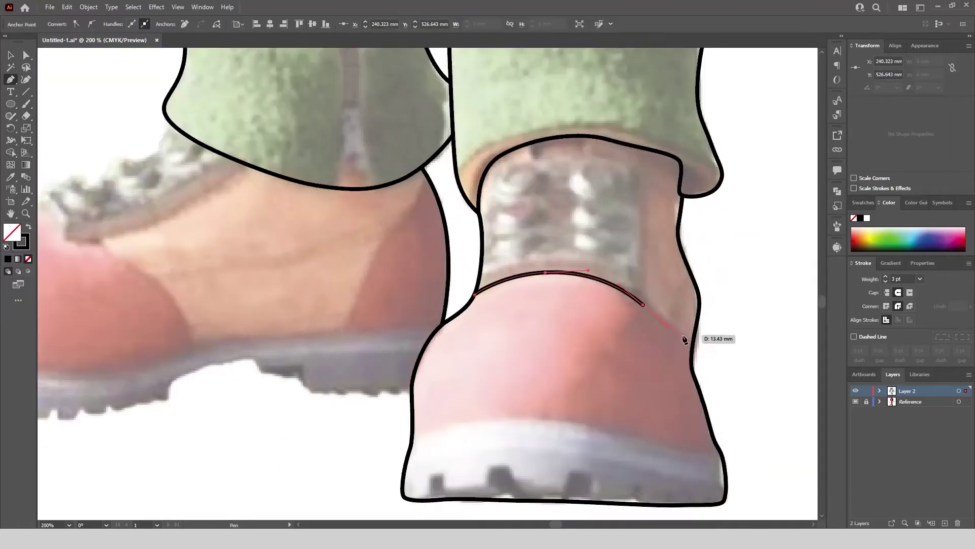
click(693, 340)
Trace the line between the right shoe's toe cap and its sole from one side edge to the other
drag(412, 441, 426, 438)
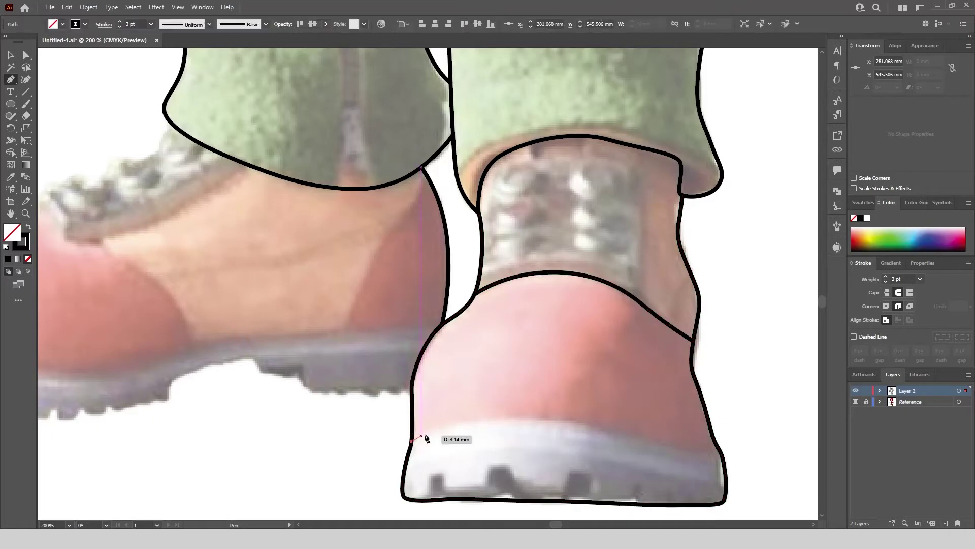
drag(540, 419, 541, 420)
click(701, 456)
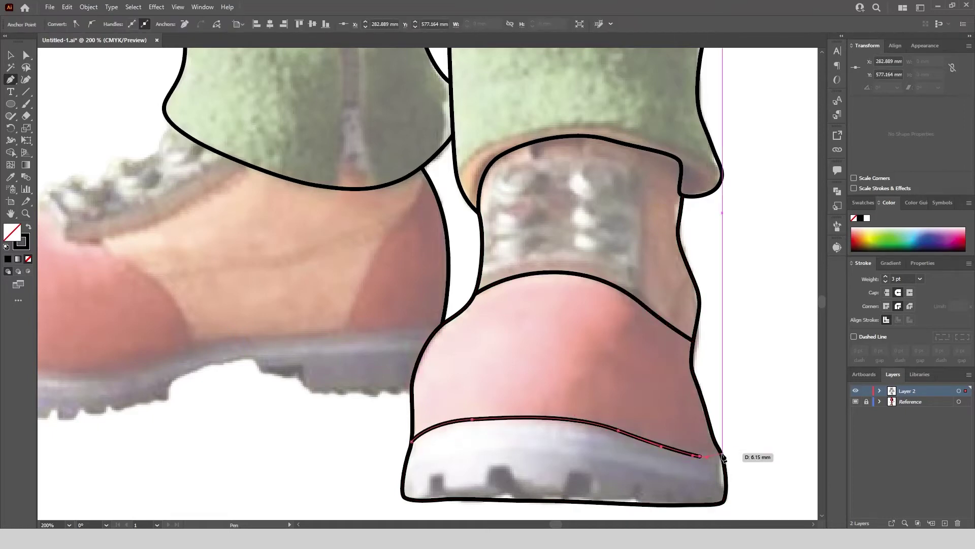
click(721, 452)
Trace the left shoe's outline from the sock's front edge along the laces and over the toe cap to the sole
drag(204, 187, 495, 255)
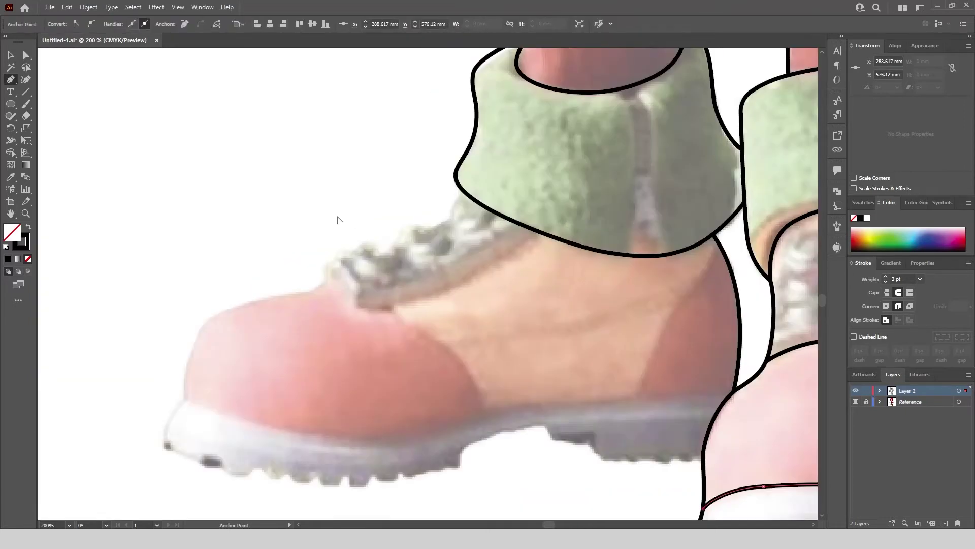
click(465, 193)
drag(436, 226, 403, 237)
drag(369, 251, 335, 262)
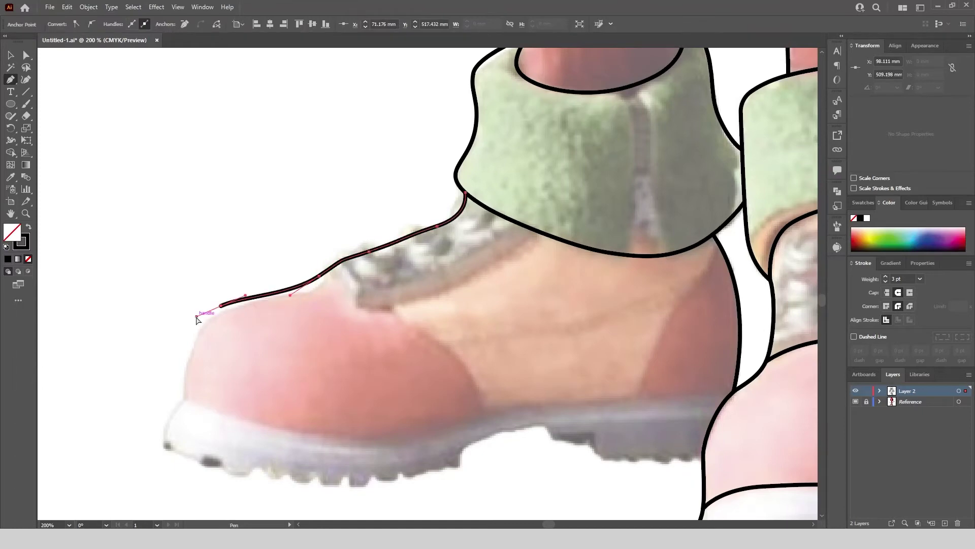
key(ctrl+z)
scroll(197, 317, down, 3)
scroll(174, 317, up, 4)
drag(292, 320, 258, 356)
click(257, 434)
scroll(290, 254, down, 2)
scroll(287, 254, up, 1)
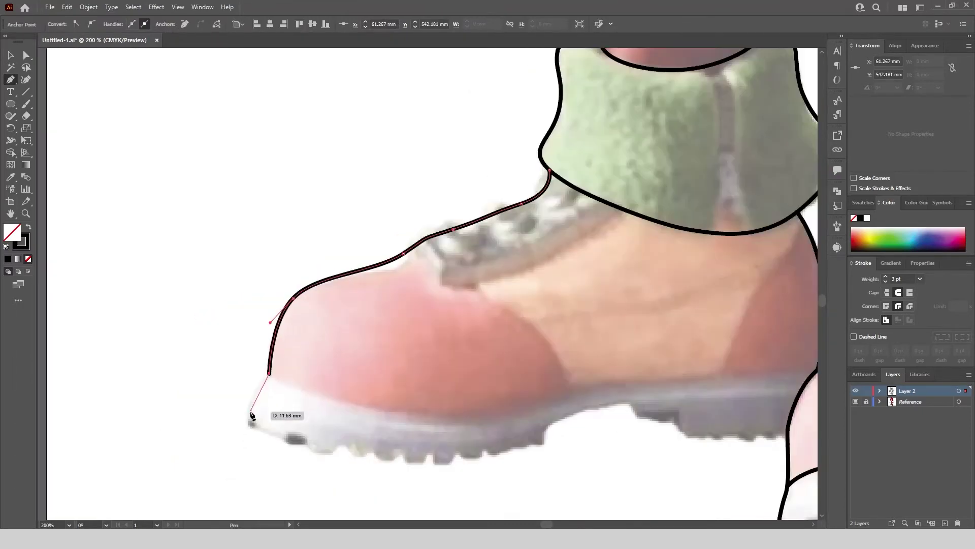
Continue the left shoe's outline around the sole's front and along its stepped underside to the right shoe's edge
drag(426, 458, 500, 460)
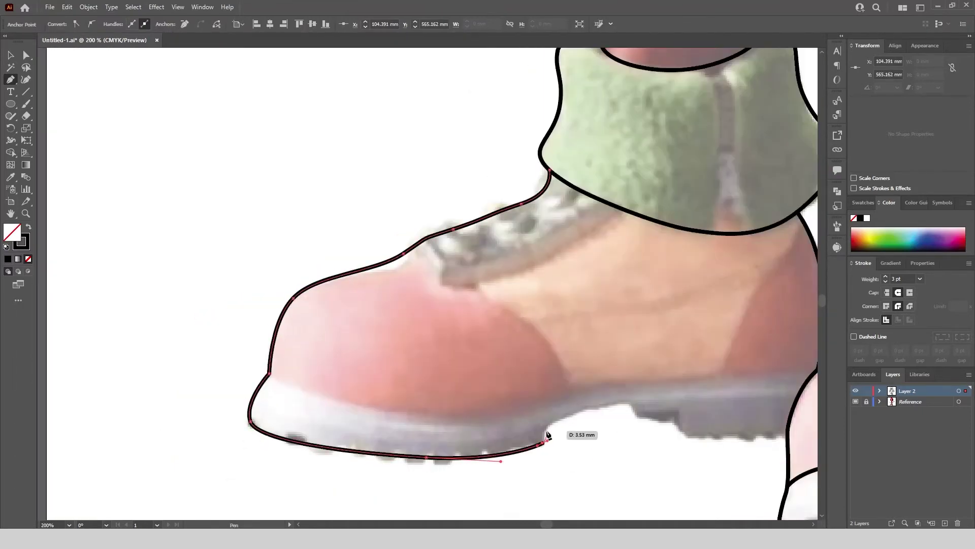
drag(547, 425, 551, 422)
drag(626, 402, 590, 434)
scroll(491, 440, up, 1)
click(634, 427)
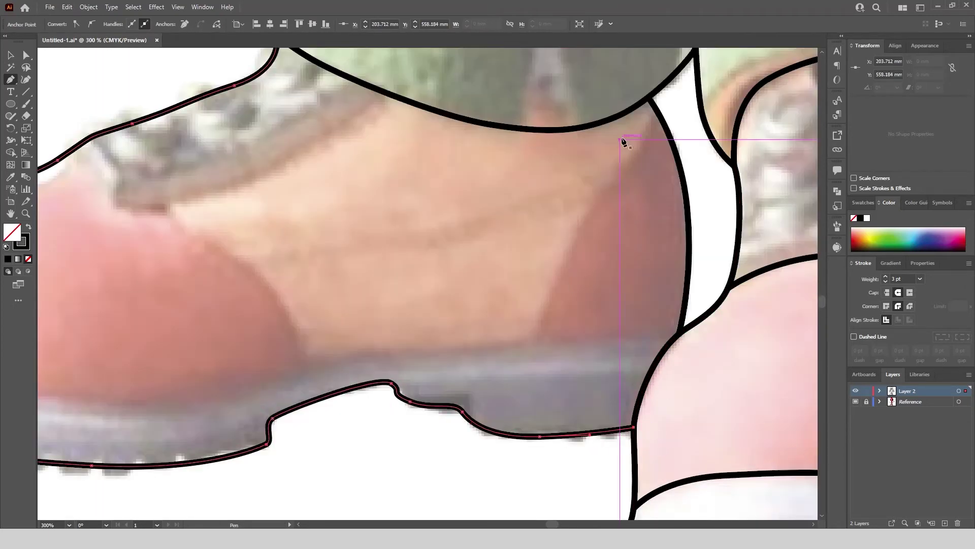
key(Return)
Trace the curved front edge of the left shoe's red heel patch from the heel outline down to the sole
click(656, 110)
drag(624, 169, 589, 227)
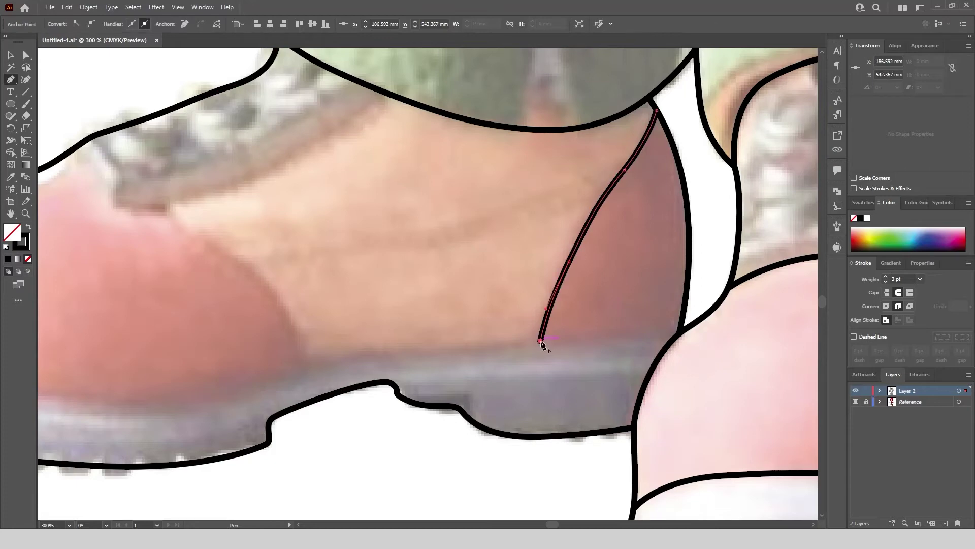
key(ctrl+minus)
key(Return)
Trace the upper edge of the left shoe's sole from the toe corner to the heel beside the right shoe
click(83, 309)
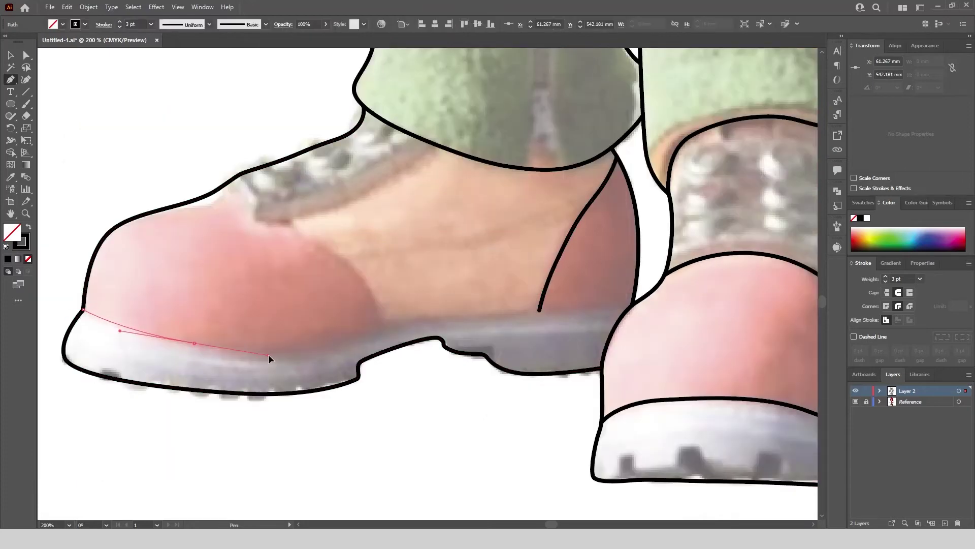
drag(354, 339, 553, 314)
key(ctrl+plus)
click(690, 306)
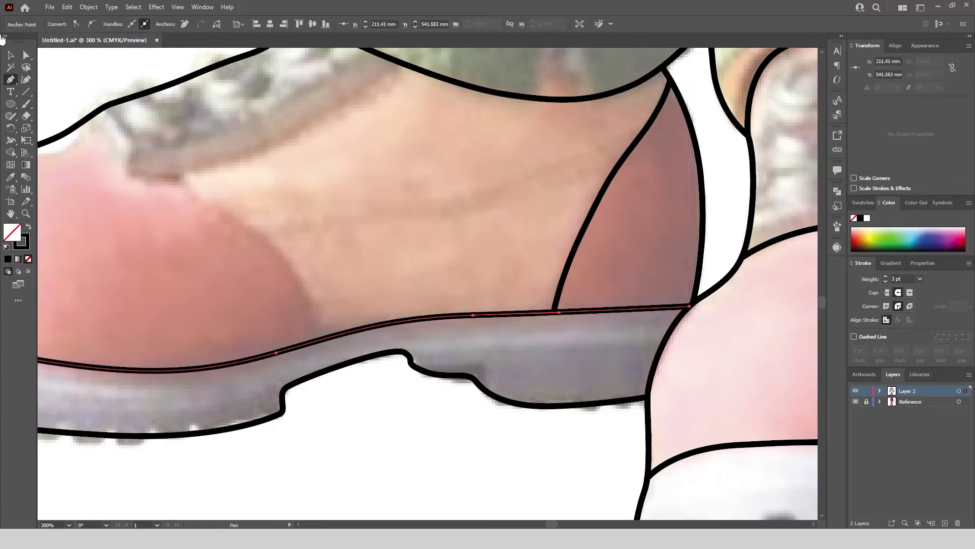
Adjust the lower end of the left shoe's heel patch line so it meets the sole's upper edge
key(a)
scroll(483, 265, up, 2)
click(635, 361)
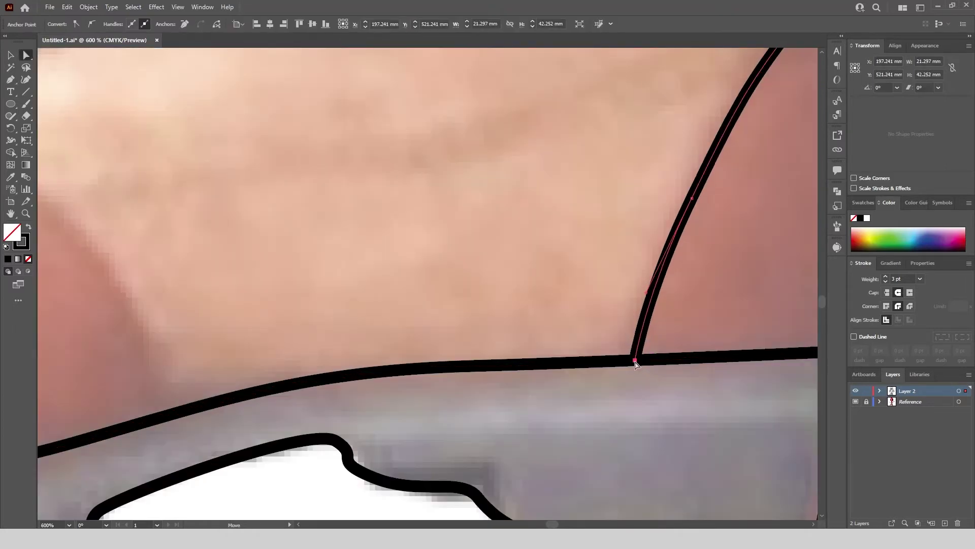
Trace the back edge of the left shoe's toe cap from the front of the laces down to the sole line
scroll(590, 335, down, 4)
click(9, 80)
scroll(353, 247, up, 1)
click(378, 222)
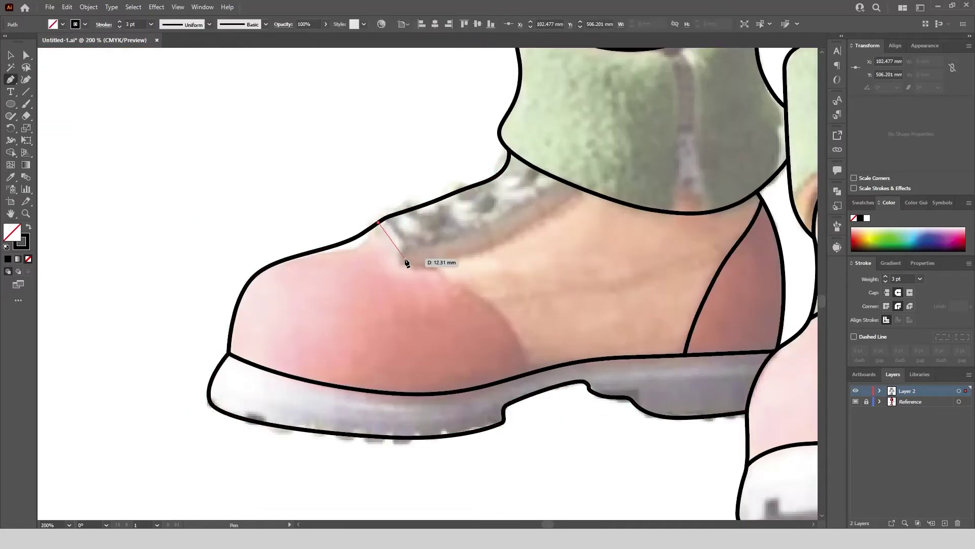
drag(423, 259, 448, 277)
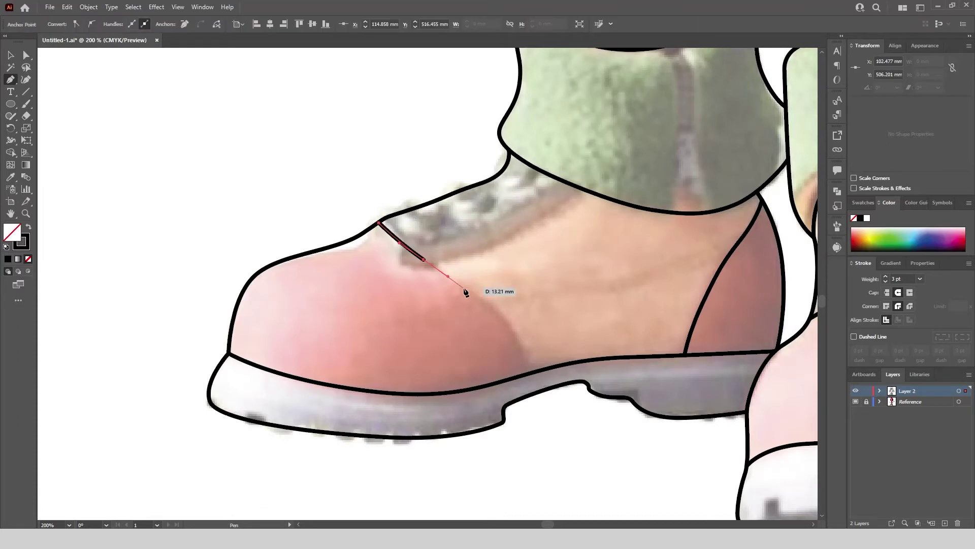
click(531, 377)
scroll(392, 246, down, 3)
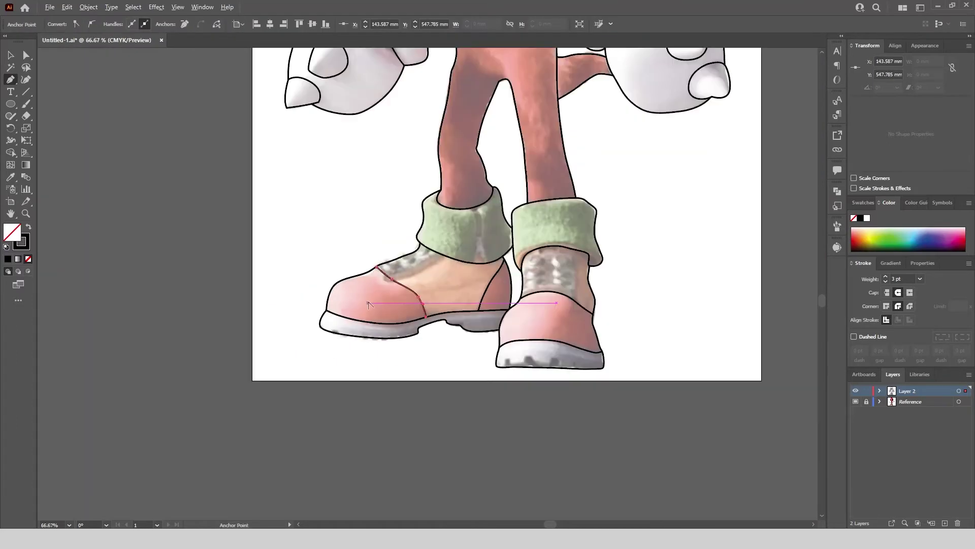
Draw an elliptical eyelet about 8.1 by 5.3 mm on the right shoe and copy it downward to form a column of three
scroll(603, 275, up, 2)
drag(14, 108, 55, 130)
scroll(403, 222, up, 1)
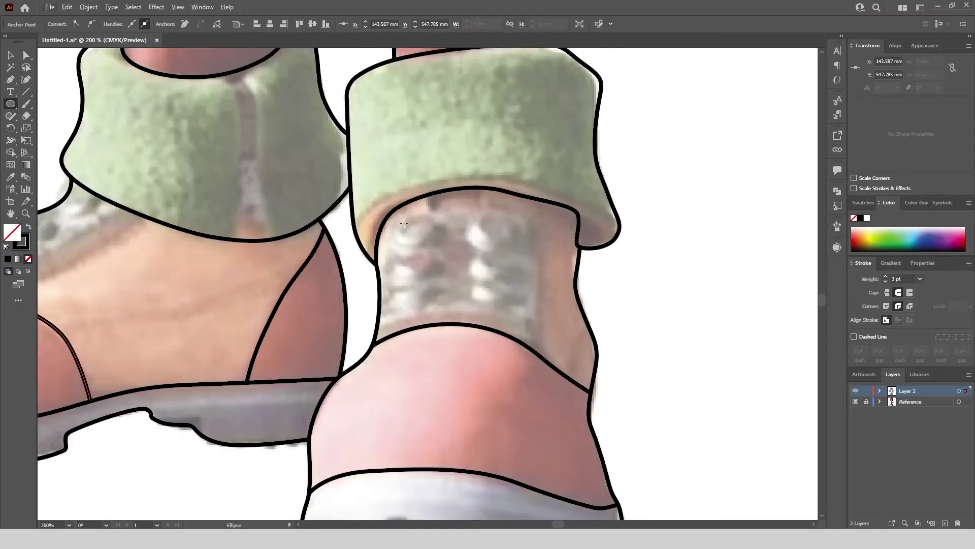
drag(422, 248, 431, 239)
key(ctrl+equal)
drag(388, 209, 386, 266)
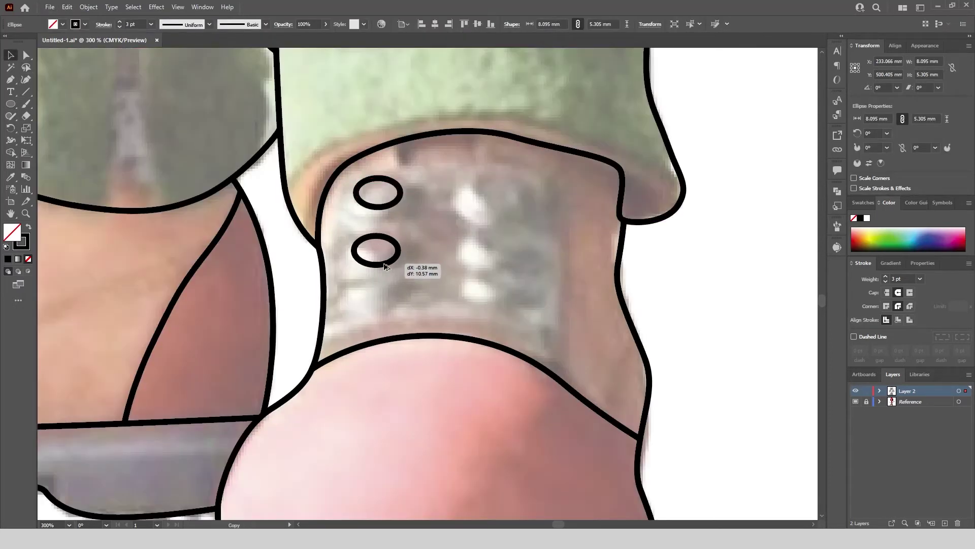
drag(385, 303, 386, 323)
Copy the right shoe's column of three eyelets across to the other side of the laces
shift+click(392, 206)
shift+click(391, 245)
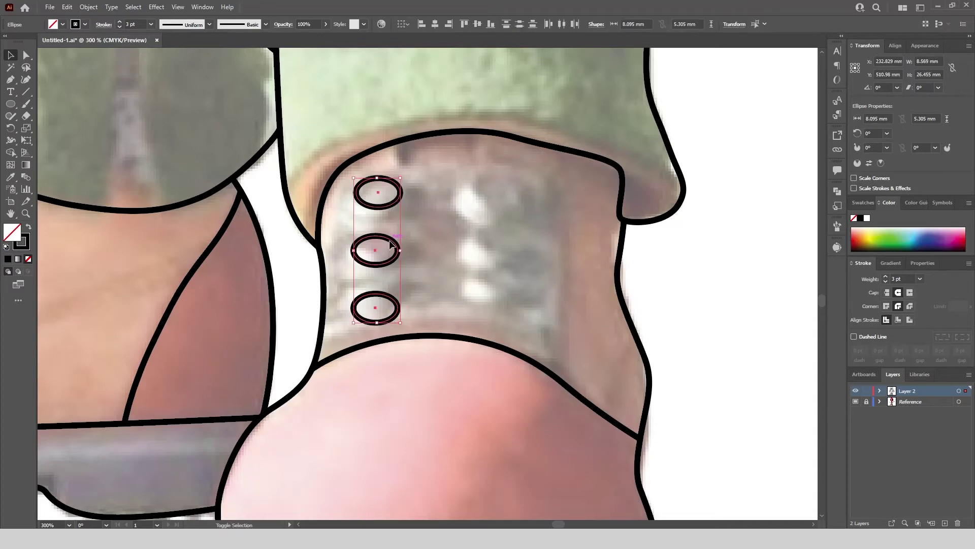
drag(389, 240, 512, 240)
Place three pairs of slanted elliptical eyelets, each about 4 by 6.2 mm, along the left shoe's laces
scroll(664, 279, down, 3)
scroll(414, 241, up, 3)
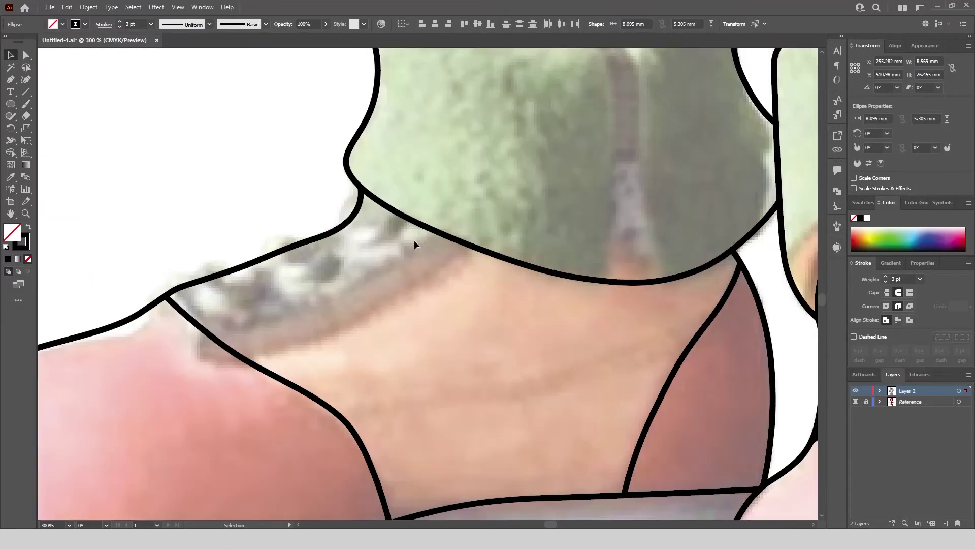
mouse_move(390, 257)
mouse_down()
mouse_move(416, 254)
mouse_move(387, 259)
mouse_move(414, 254)
mouse_move(368, 216)
mouse_move(325, 282)
mouse_up()
shift+click(399, 243)
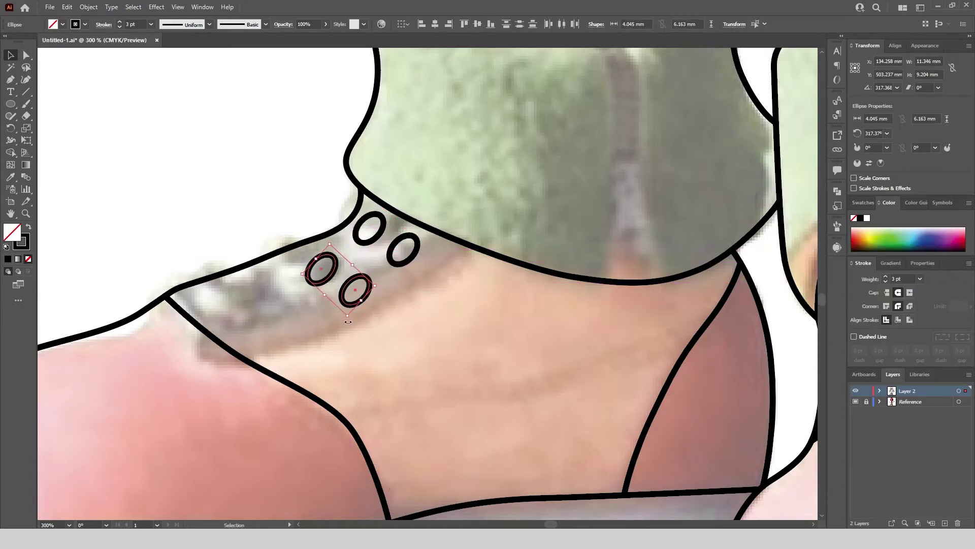
drag(348, 321, 292, 347)
click(238, 169)
Hide the Reference layer to examine the finished line art alone, and show the layer again
scroll(267, 193, down, 2)
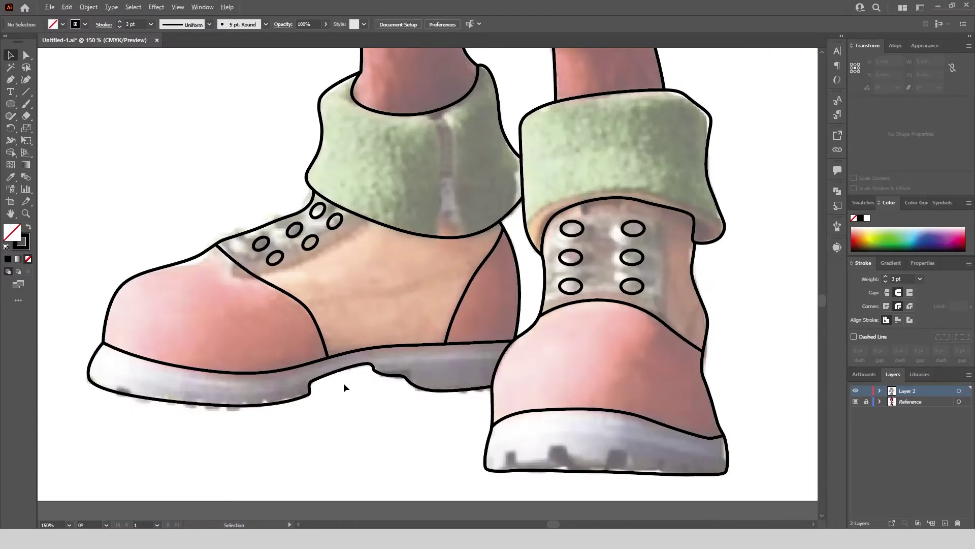
scroll(344, 385, down, 4)
click(856, 401)
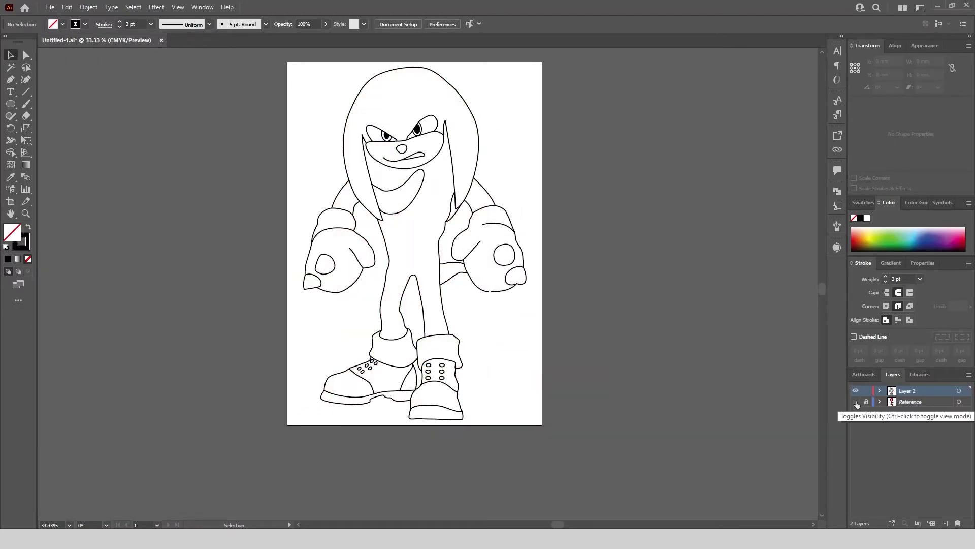
click(857, 401)
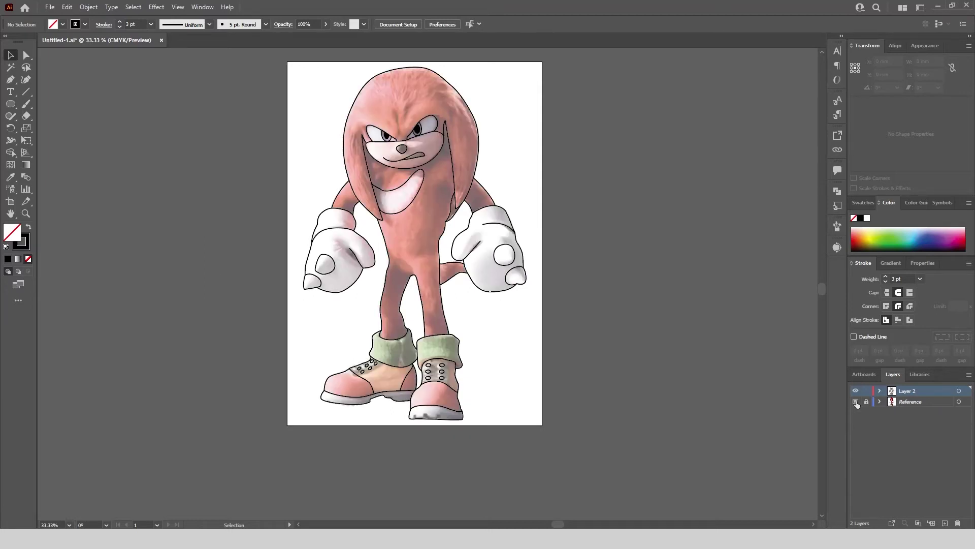
Select all paths with the same stroke color as the head outline and convert them to filled shapes with Outline Stroke
scroll(508, 117, up, 1)
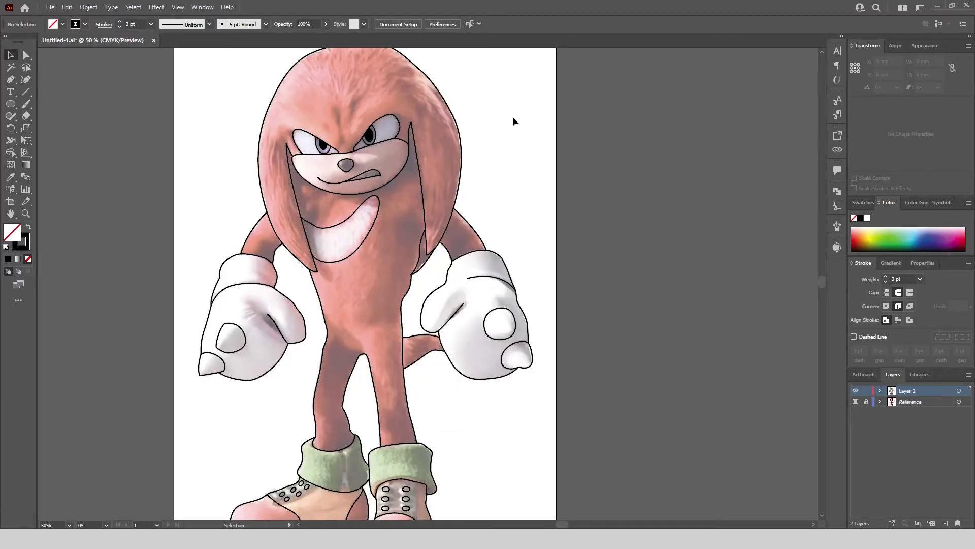
click(413, 61)
click(133, 7)
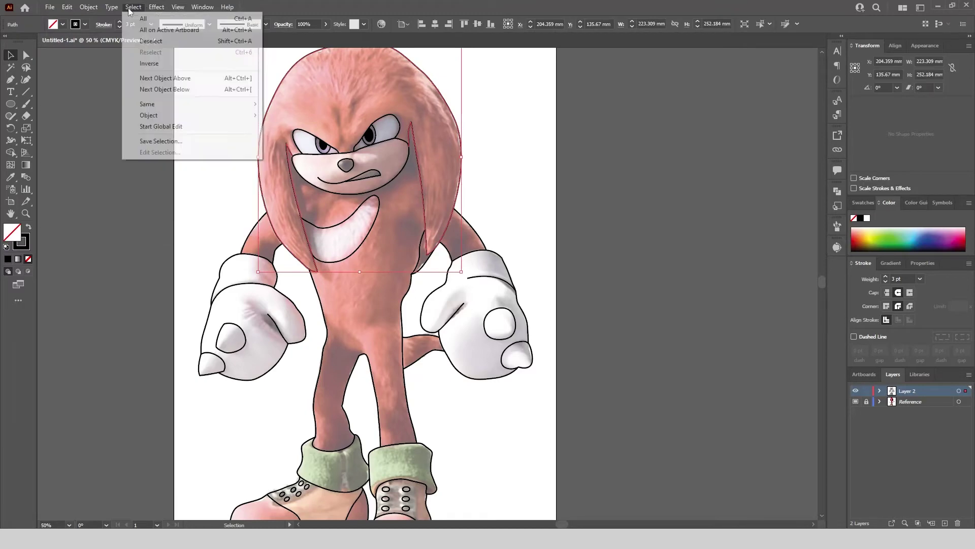
mouse_move(161, 104)
click(317, 166)
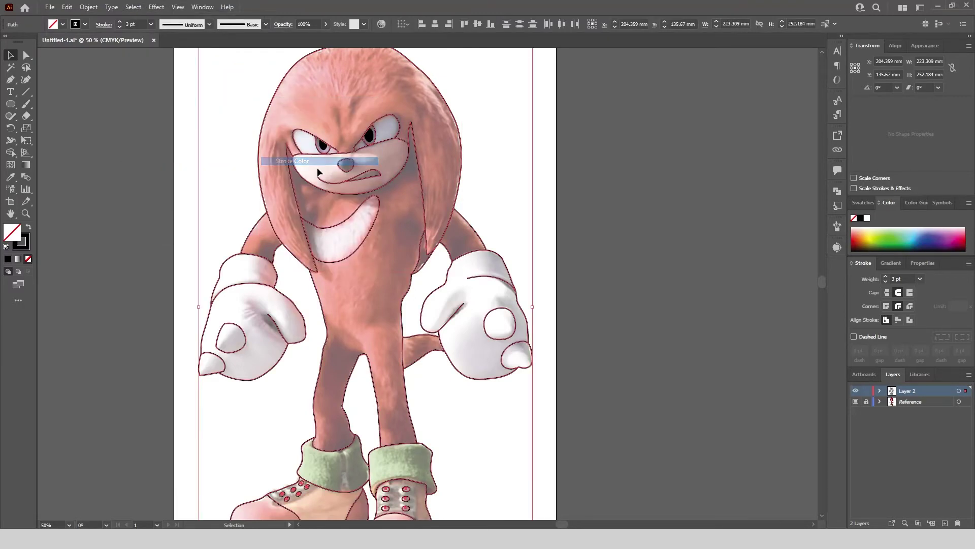
scroll(317, 167, down, 1)
click(88, 6)
mouse_move(152, 248)
click(253, 274)
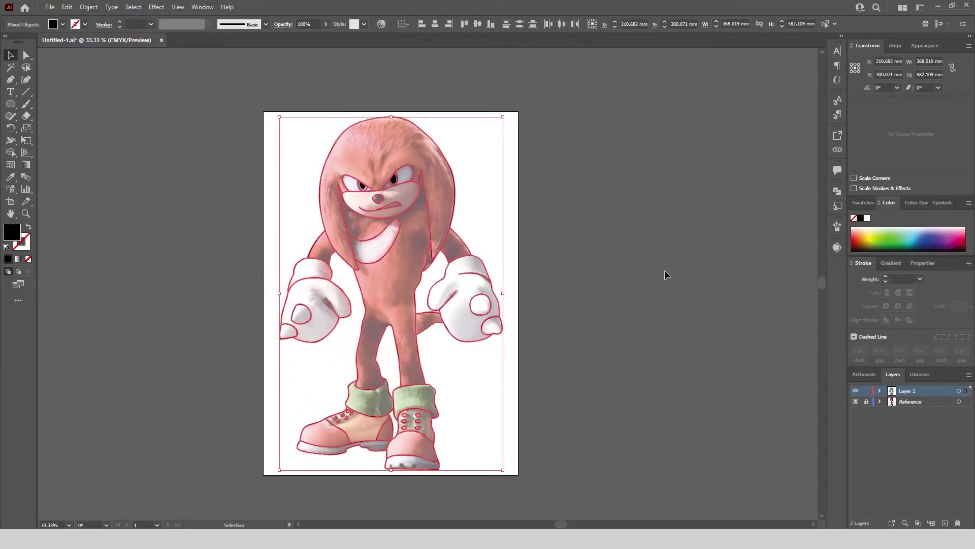
Select all the outlined line shapes by a shared attribute and merge them with Pathfinder Unite
click(837, 191)
click(133, 7)
mouse_move(153, 104)
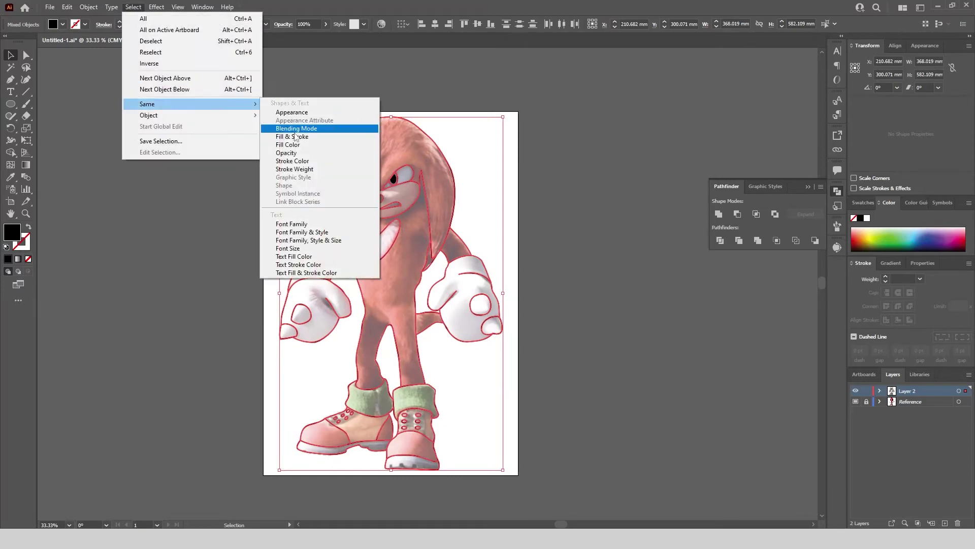
click(284, 153)
click(719, 213)
click(565, 230)
scroll(382, 130, up, 3)
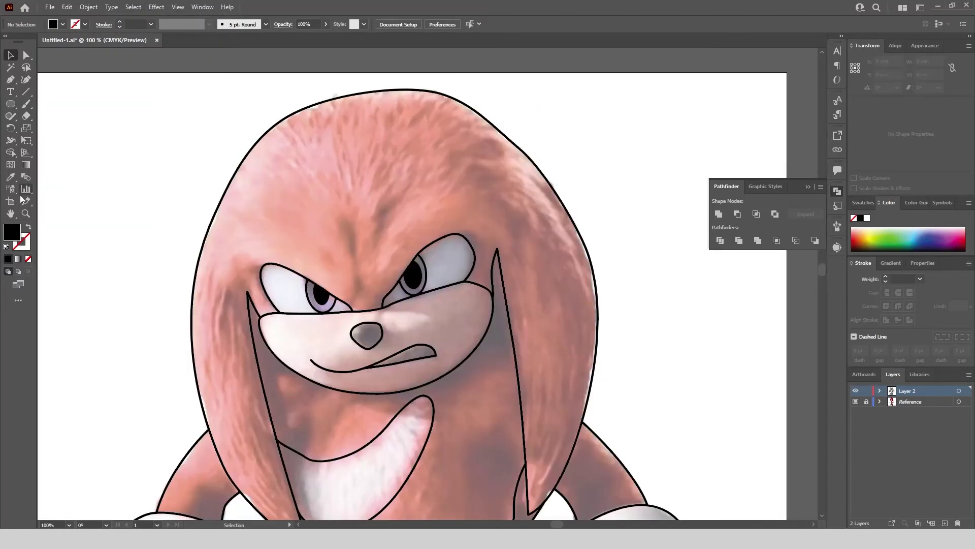
Set the fill to a red of #d65234 and target all of Layer 2's artwork for the Live Paint Bucket
double_click(12, 232)
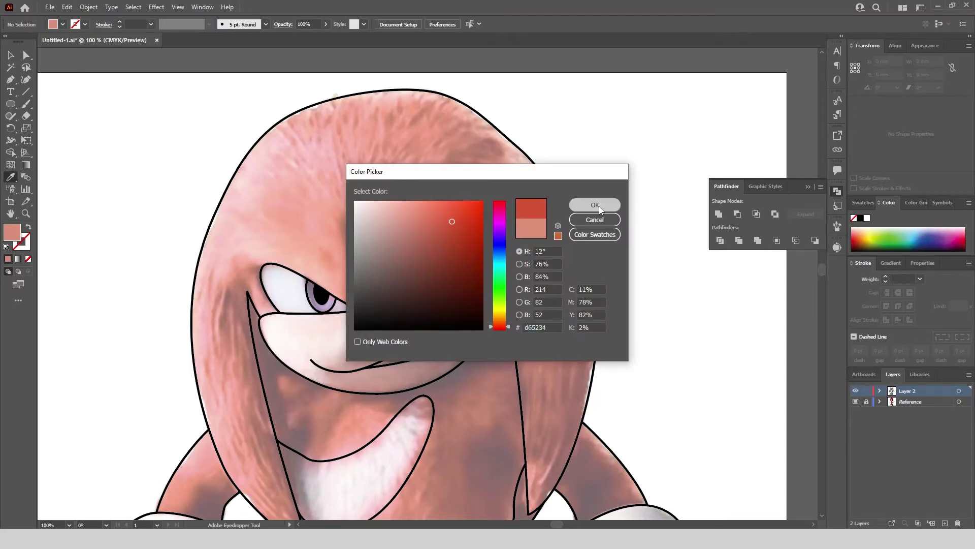
click(599, 208)
click(959, 390)
scroll(495, 234, down, 2)
drag(11, 153, 34, 166)
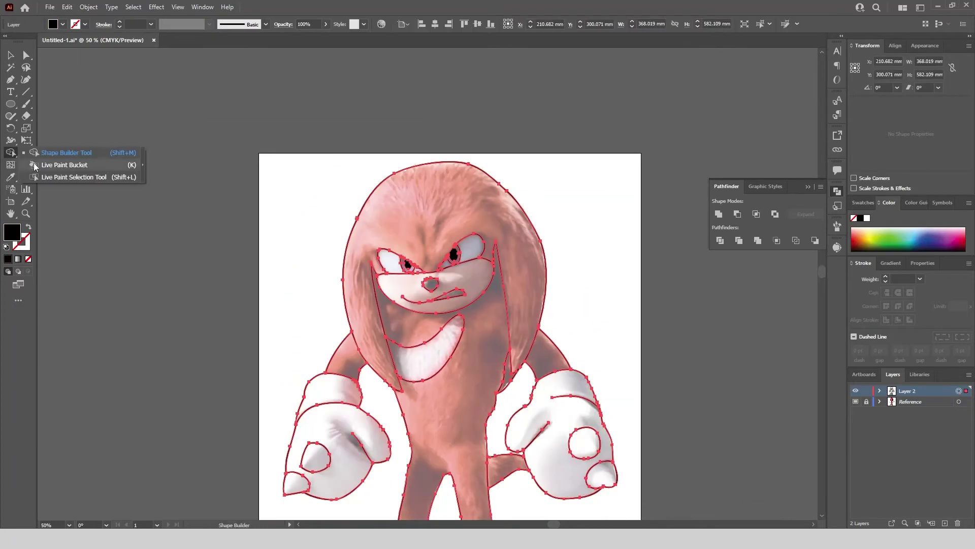
double_click(12, 231)
click(594, 202)
Fill the character's head, body, arms and legs with red using the Live Paint Bucket
scroll(435, 203, up, 1)
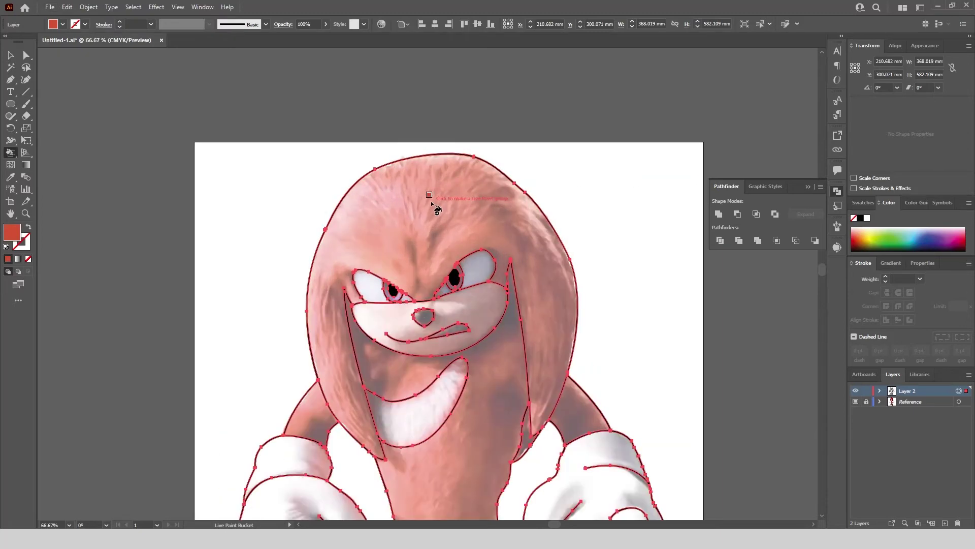
click(431, 202)
scroll(567, 304, up, 4)
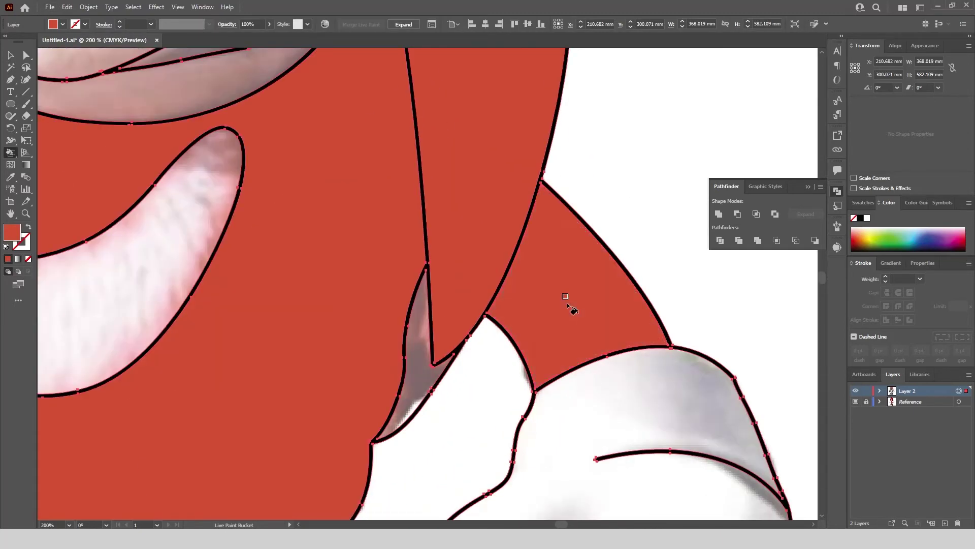
scroll(568, 304, down, 4)
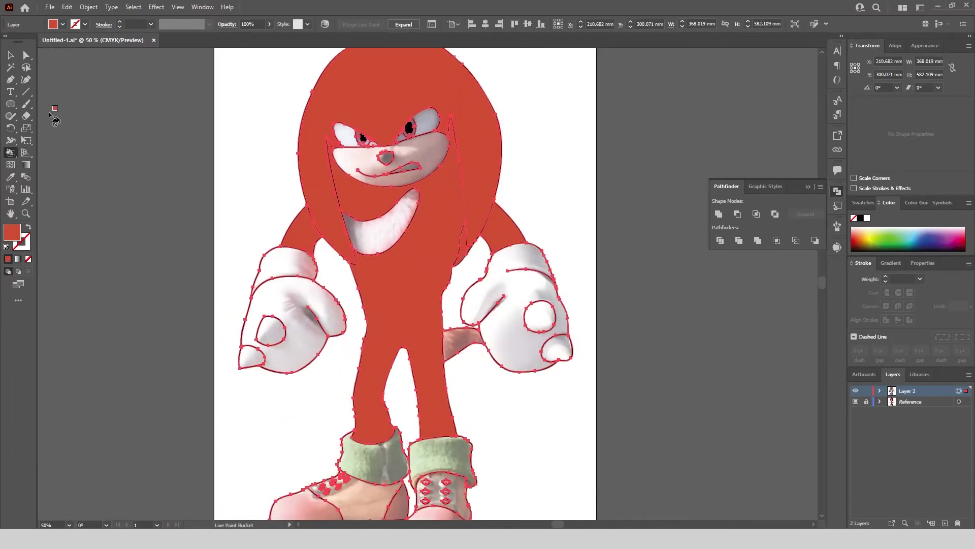
Sample the muzzle's light pink with the Eyedropper and adjust the fill color to #f4d0c9
click(10, 55)
click(76, 96)
click(11, 177)
scroll(454, 139, up, 4)
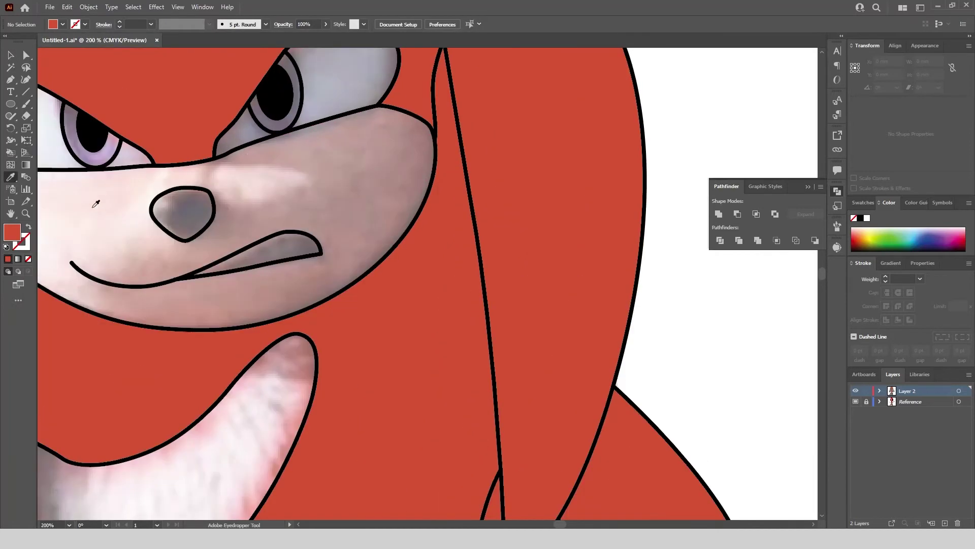
double_click(11, 236)
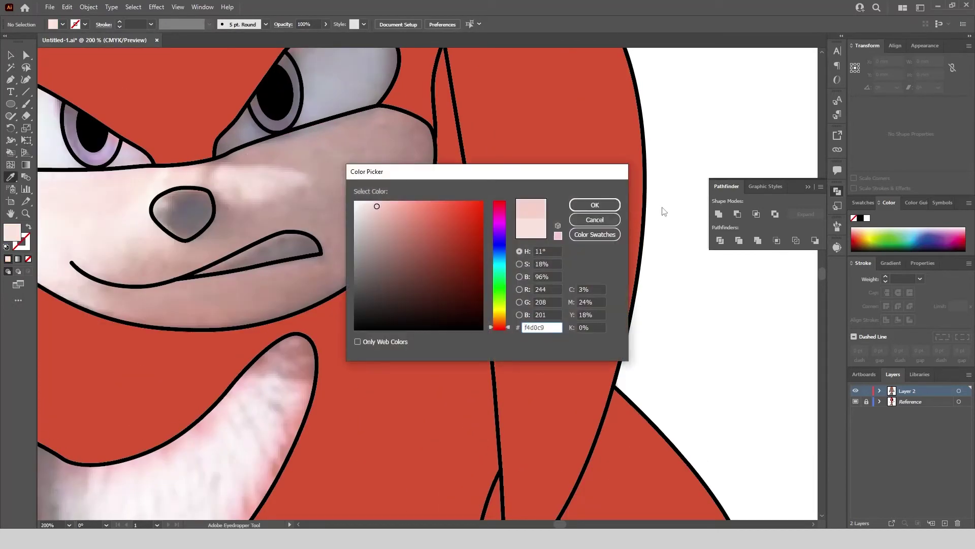
click(594, 205)
Target all of Layer 2's artwork and fill the muzzle with light pink using the Live Paint Bucket
click(958, 391)
key(k)
scroll(456, 232, down, 1)
scroll(218, 200, up, 1)
click(182, 220)
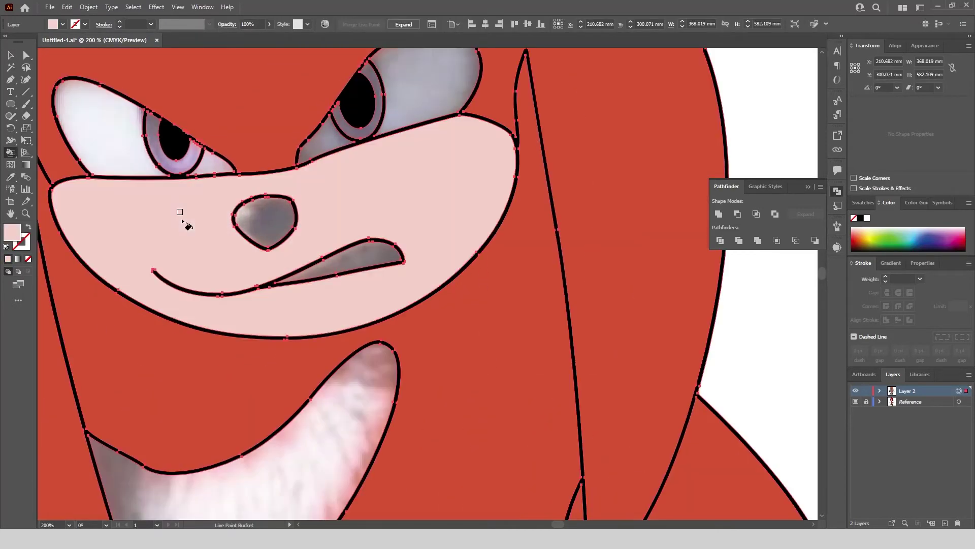
scroll(490, 263, down, 1)
scroll(490, 264, down, 1)
Deselect the artwork and sample the off-white of the eye as the fill color
click(11, 55)
click(86, 168)
click(11, 177)
scroll(315, 201, up, 1)
click(278, 190)
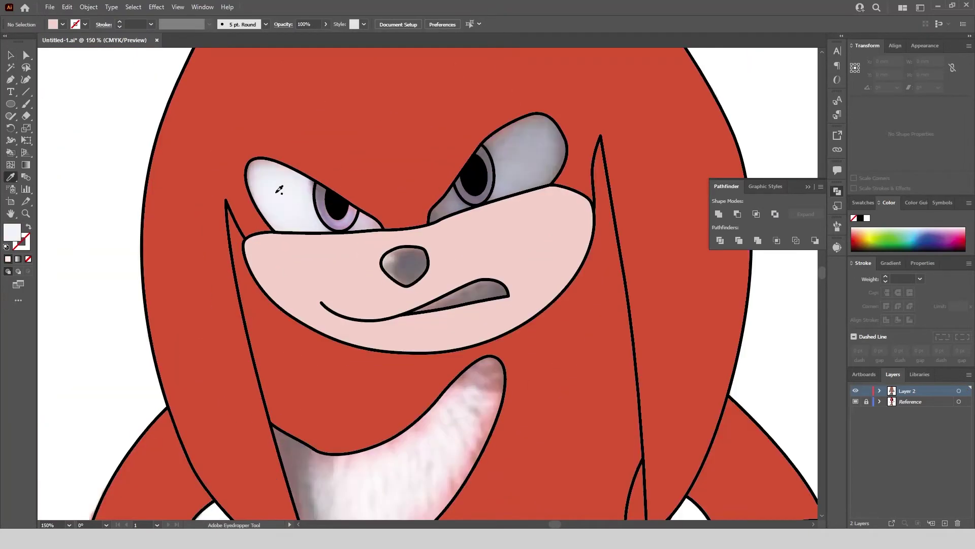
Target Layer 2's artwork and fill the whites of both eyes and the teeth with off-white using Live Paint
click(960, 391)
key(k)
scroll(261, 200, up, 2)
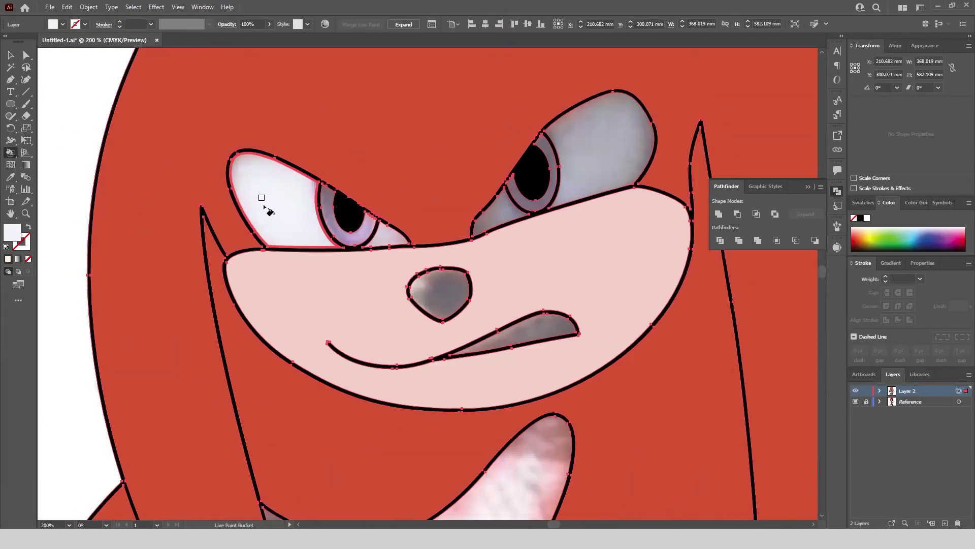
scroll(599, 147, up, 3)
click(598, 148)
scroll(456, 247, down, 2)
scroll(299, 293, up, 3)
click(322, 266)
scroll(350, 159, down, 4)
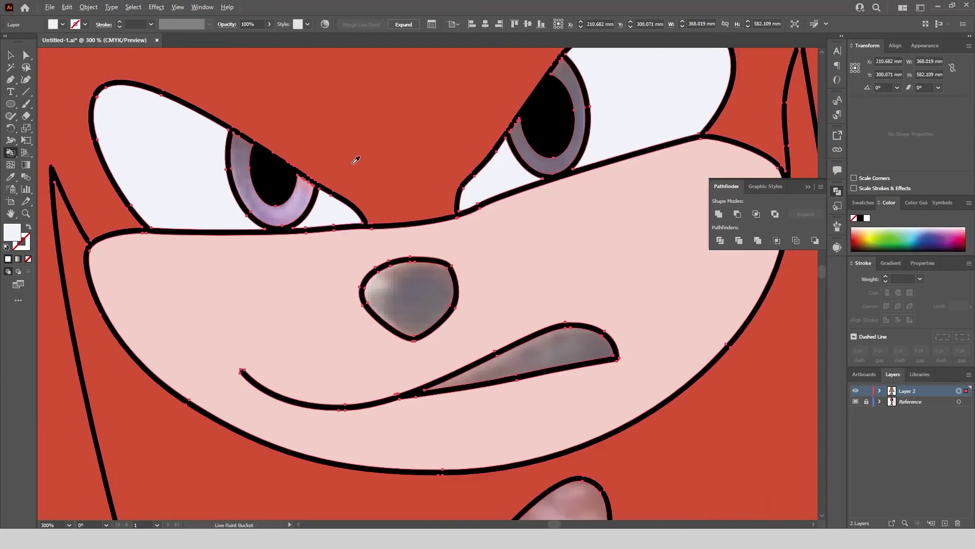
scroll(451, 238, up, 3)
click(495, 286)
scroll(500, 290, down, 3)
Sample the iris color from the reference and adjust the fill to a purple of #966fa8
key(ctrl+shift+a)
key(i)
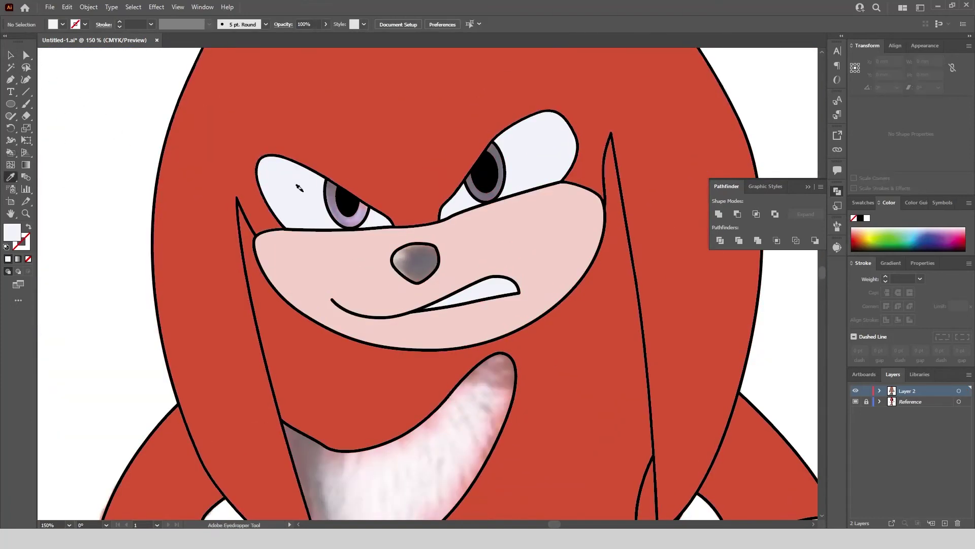
scroll(305, 190, up, 4)
click(352, 273)
double_click(12, 233)
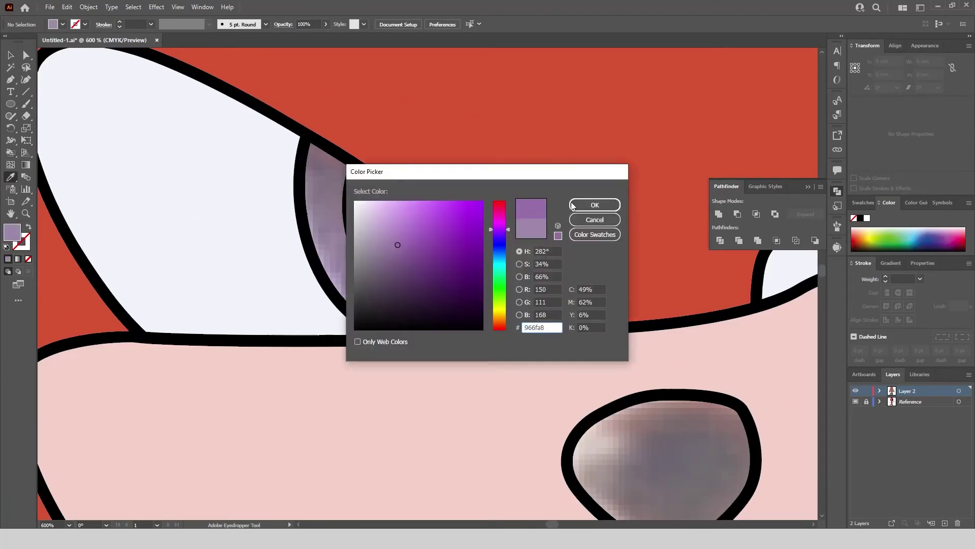
click(573, 205)
Select all the artwork and fill the irises of both eyes with purple using Live Paint
key(ctrl+a)
click(328, 235)
scroll(330, 237, down, 3)
scroll(558, 202, up, 3)
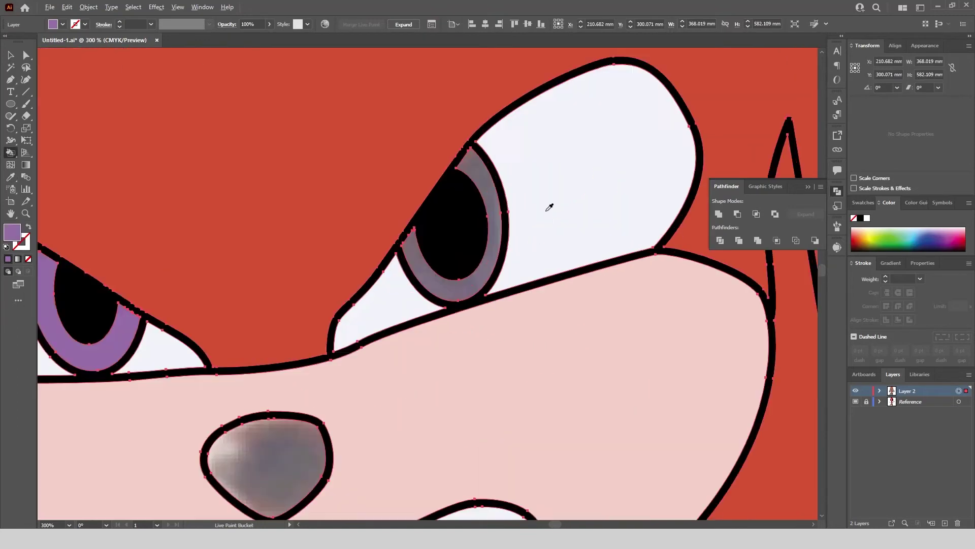
click(442, 135)
scroll(440, 133, down, 5)
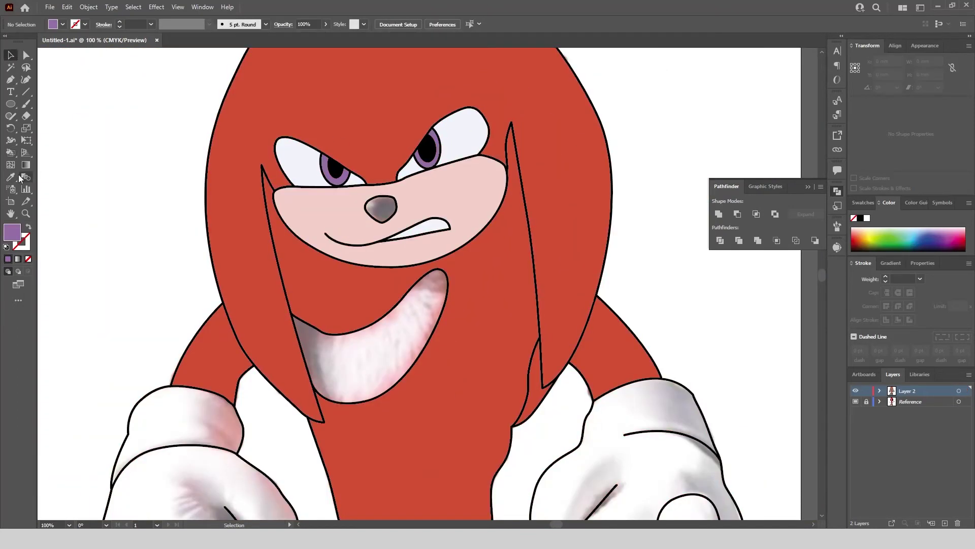
Pick up the off-white from the eye and fill the crescent patch on the chest with it
key(i)
click(300, 163)
click(11, 153)
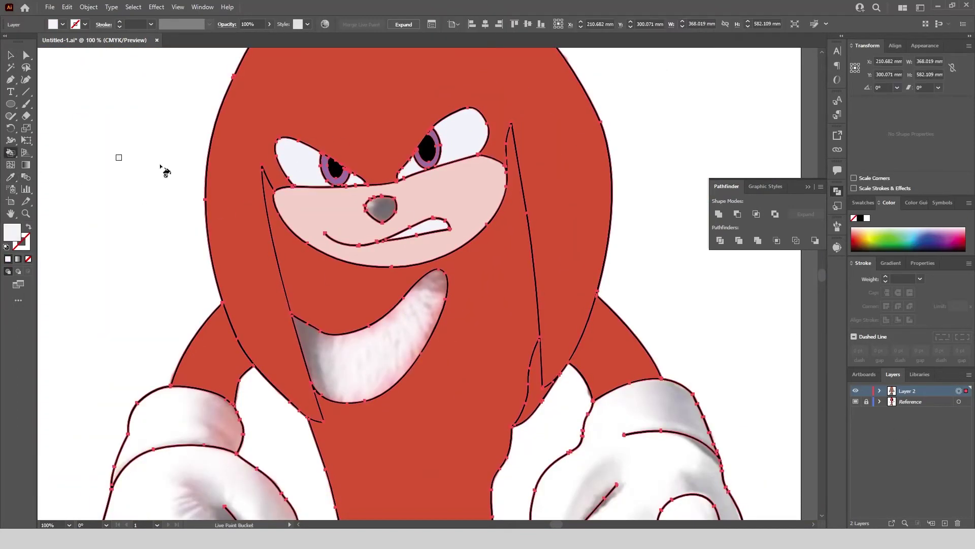
scroll(355, 284, down, 1)
click(368, 308)
Fill the cuff, hand and knuckle spikes of the glove on the image's left with off-white
scroll(315, 310, down, 2)
click(260, 312)
scroll(253, 325, down, 1)
click(252, 331)
click(213, 399)
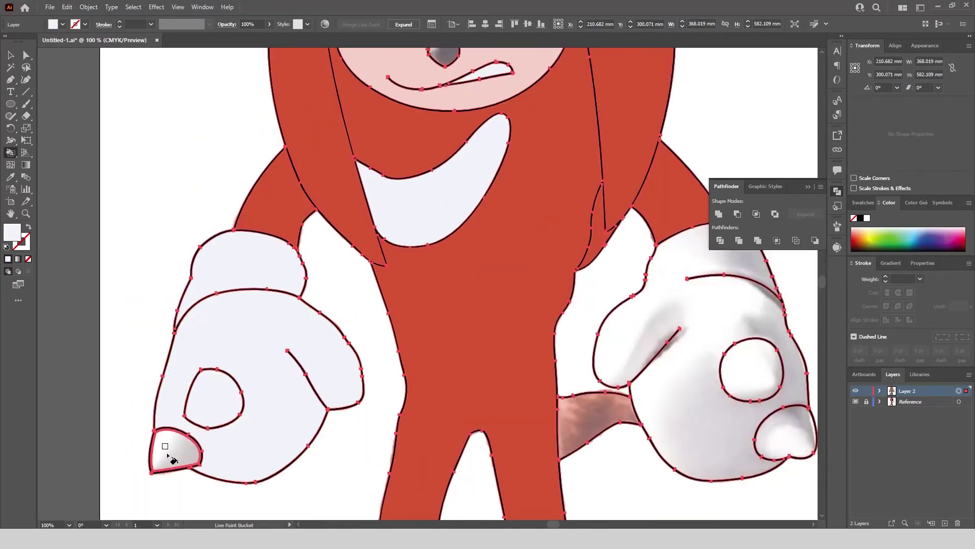
click(168, 452)
Fill the cuff, hand and knuckle spikes of the glove beside the tail with off-white
scroll(258, 335, down, 2)
scroll(542, 302, up, 2)
click(427, 341)
click(482, 383)
click(513, 432)
scroll(501, 243, down, 3)
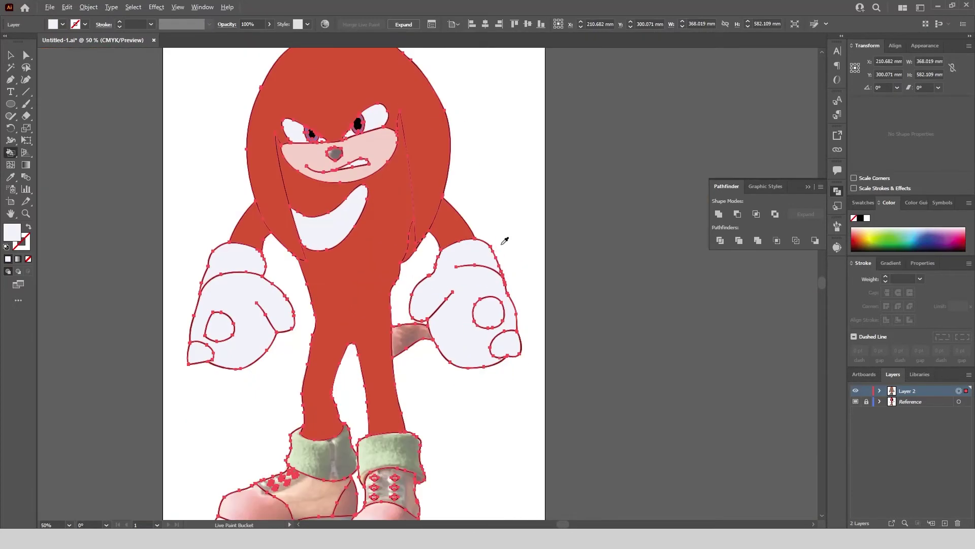
Sample the body's red and fill the tail with it using the Live Paint Bucket
click(10, 55)
click(53, 188)
click(438, 270)
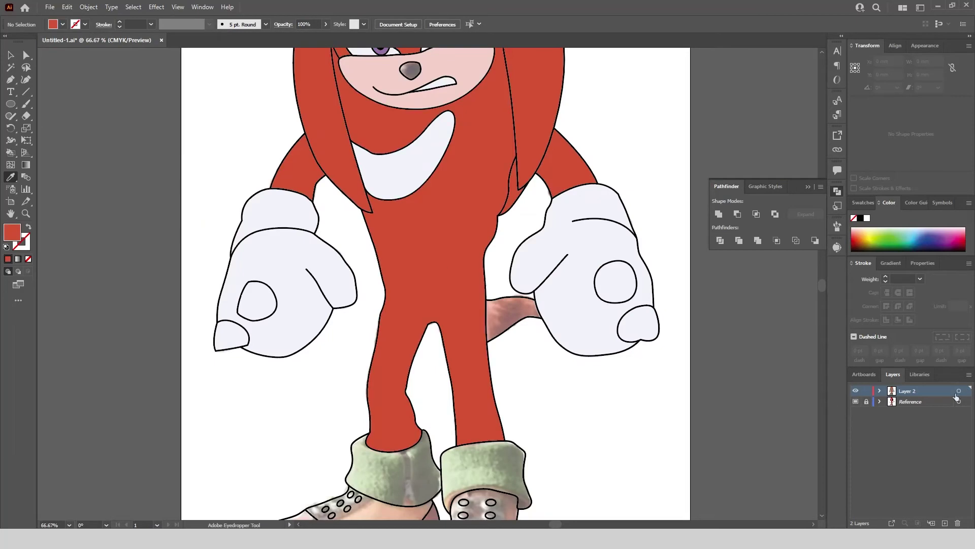
click(959, 390)
key(k)
scroll(476, 336, up, 2)
click(535, 311)
scroll(475, 224, down, 3)
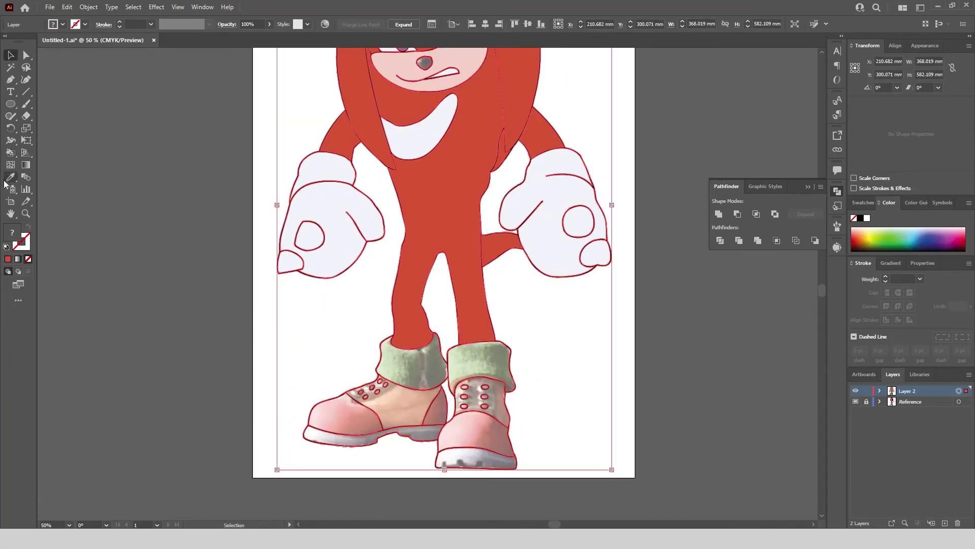
Deselect the artwork, sample the green of the sock cuff, and adjust the fill color to a more saturated green
key(i)
key(ctrl+shift+a)
scroll(404, 373, up, 3)
click(401, 339)
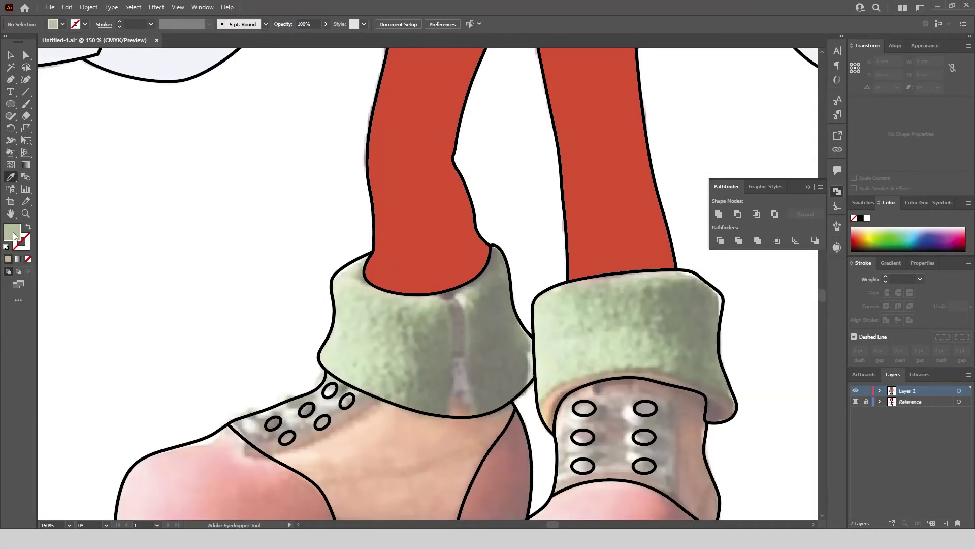
double_click(12, 233)
click(595, 205)
Select all the artwork and fill both sock cuffs with green using Live Paint
key(ctrl+a)
key(k)
click(523, 382)
click(653, 342)
key(ctrl+minus)
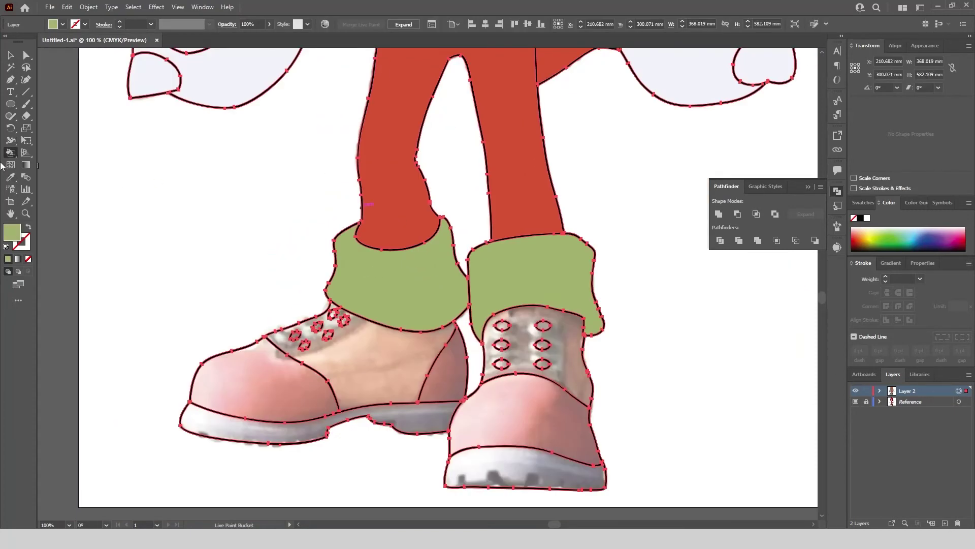
Sample the pink of the shoe's toe cap and adjust the fill color to a stronger pink
click(10, 177)
key(ctrl+shift+a)
key(ctrl+plus)
click(271, 381)
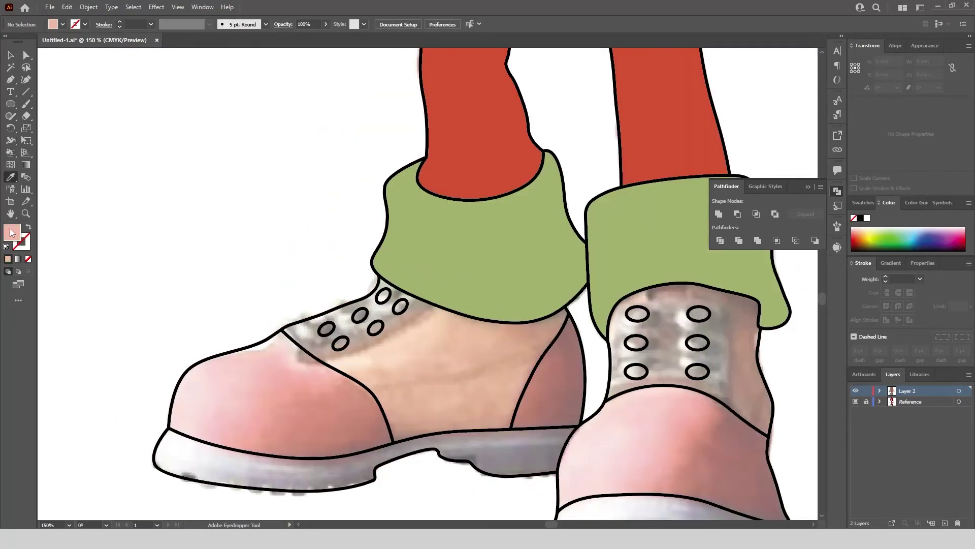
double_click(12, 233)
key(Return)
Fill both shoes' toe caps and the heel patch with pink using Live Paint
key(ctrl+a)
key(k)
click(274, 392)
click(546, 383)
drag(438, 349, 248, 266)
click(528, 379)
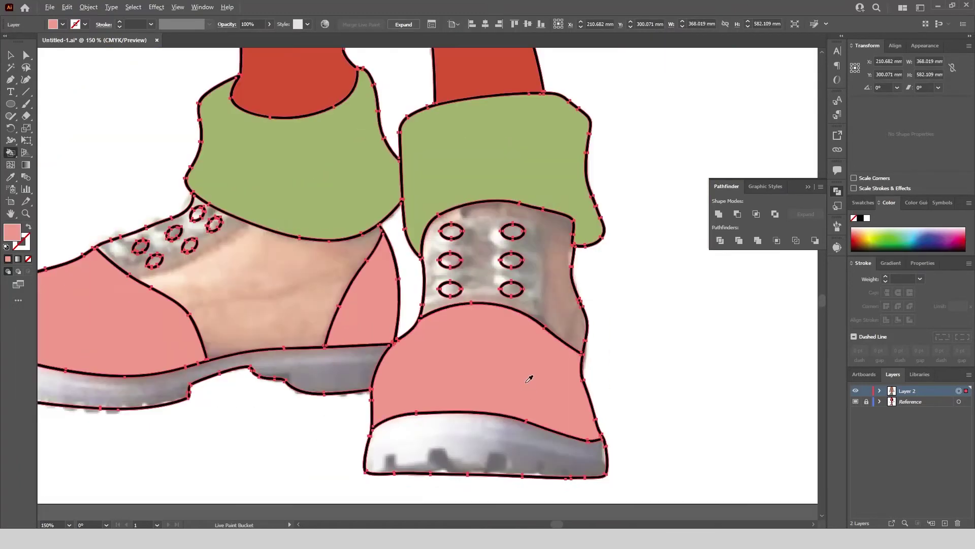
scroll(526, 381, down, 1)
Set a deeper pink fill color and refill both toe caps and the heel patch with it
click(10, 55)
click(105, 166)
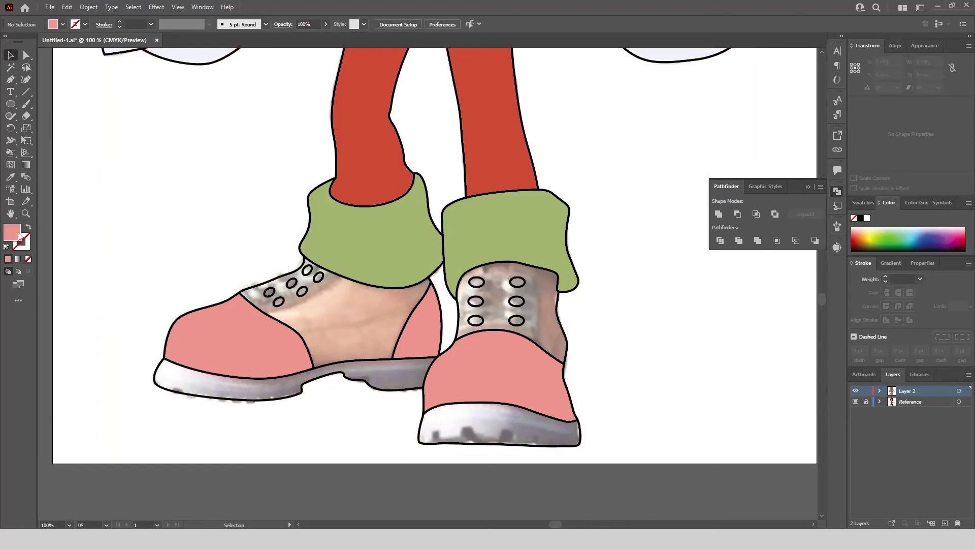
double_click(17, 232)
click(417, 208)
click(577, 208)
key(ctrl+a)
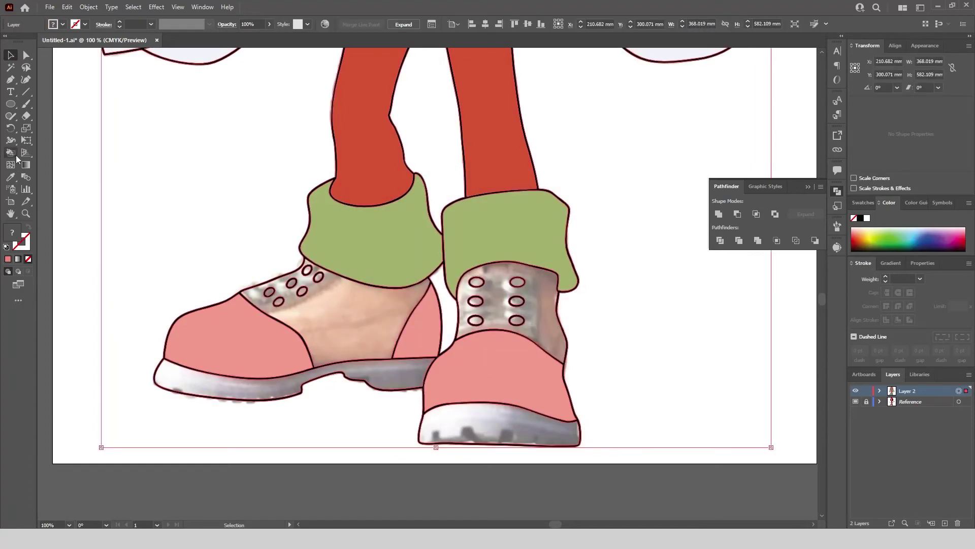
key(k)
click(254, 336)
key(ctrl+plus)
click(531, 405)
scroll(490, 384, down, 2)
Sample the tan of the shoe's side from the reference and adjust it as the fill color
click(10, 55)
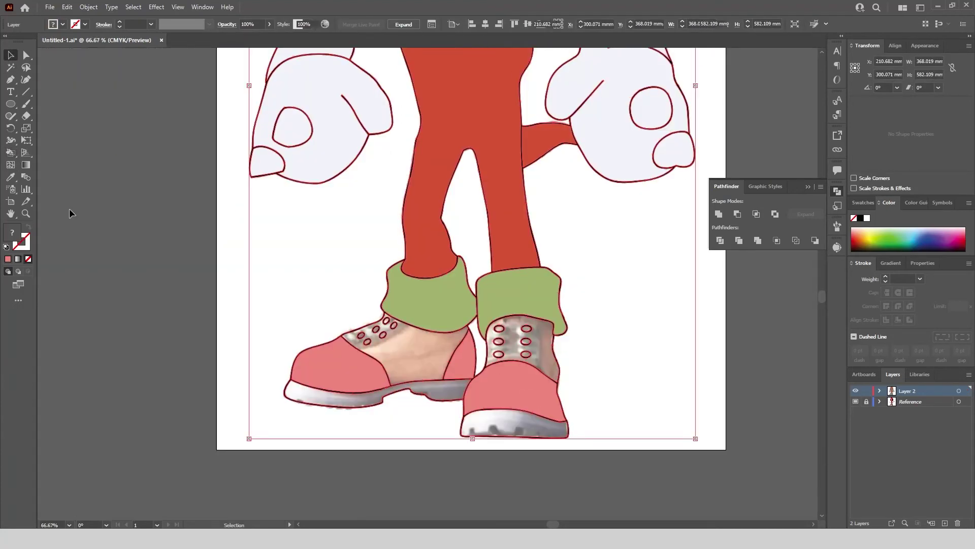
click(70, 213)
key(i)
scroll(364, 338, up, 3)
click(474, 364)
double_click(11, 234)
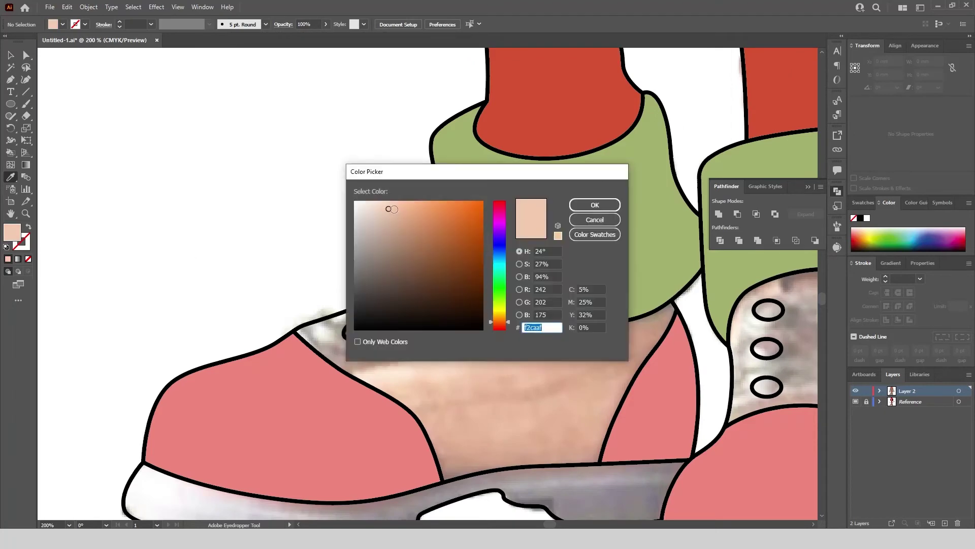
click(594, 207)
Target Layer 2's artwork and fill the side-facing shoe's upper and its six eyelets with tan
click(959, 391)
key(k)
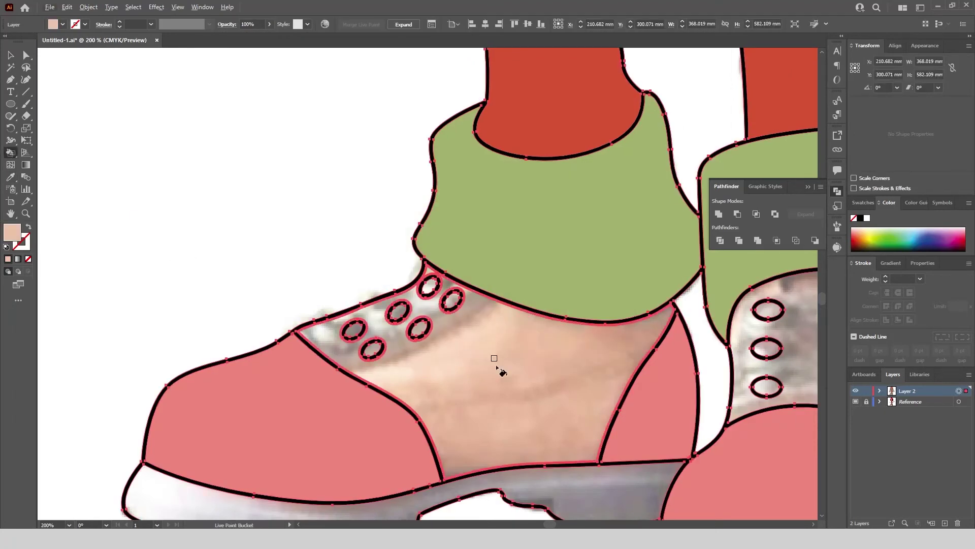
click(499, 362)
scroll(421, 306, up, 5)
click(475, 191)
click(605, 269)
click(296, 340)
click(424, 431)
scroll(425, 431, down, 1)
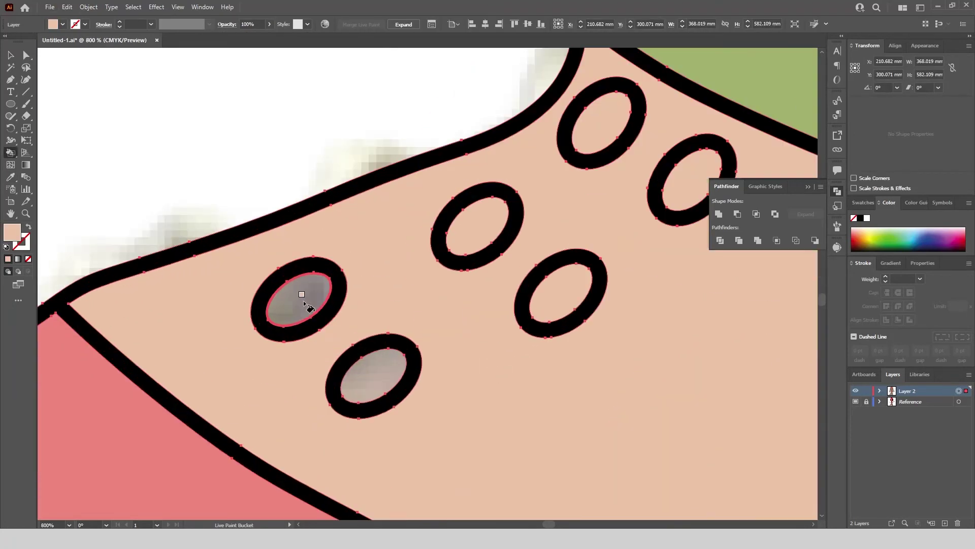
click(300, 295)
click(372, 375)
Fill the front-facing shoe's upper and its six eyelets with tan
scroll(253, 239, down, 1)
scroll(253, 239, down, 4)
click(664, 248)
scroll(651, 245, up, 5)
click(568, 214)
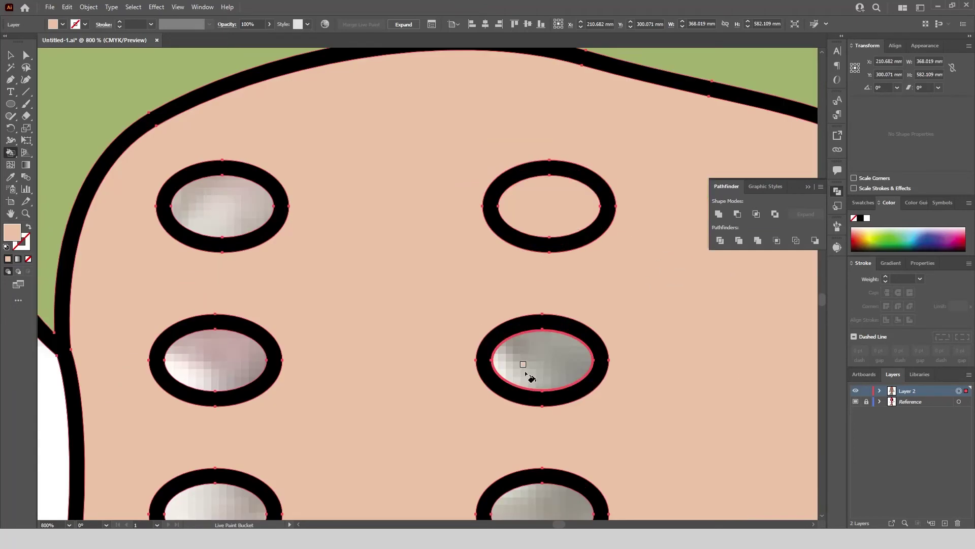
click(527, 369)
click(224, 213)
key(ctrl+minus)
key(ctrl+minus)
click(359, 289)
click(109, 289)
key(ctrl+minus)
key(ctrl+minus)
key(ctrl+minus)
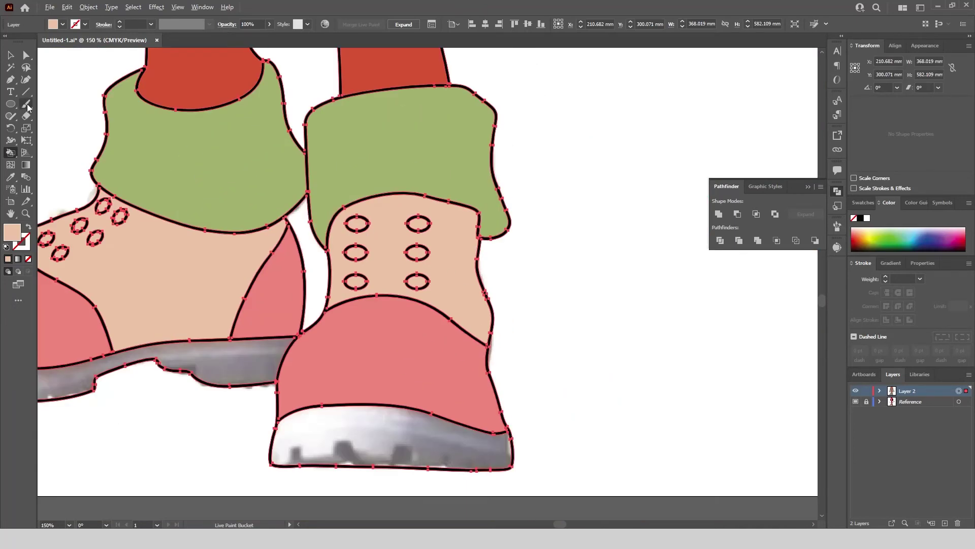
Deselect the artwork and sample the gray of the shoe sole as the fill color
key(v)
click(78, 122)
click(13, 178)
scroll(205, 250, down, 1)
scroll(266, 350, up, 1)
scroll(304, 330, down, 2)
scroll(174, 331, up, 3)
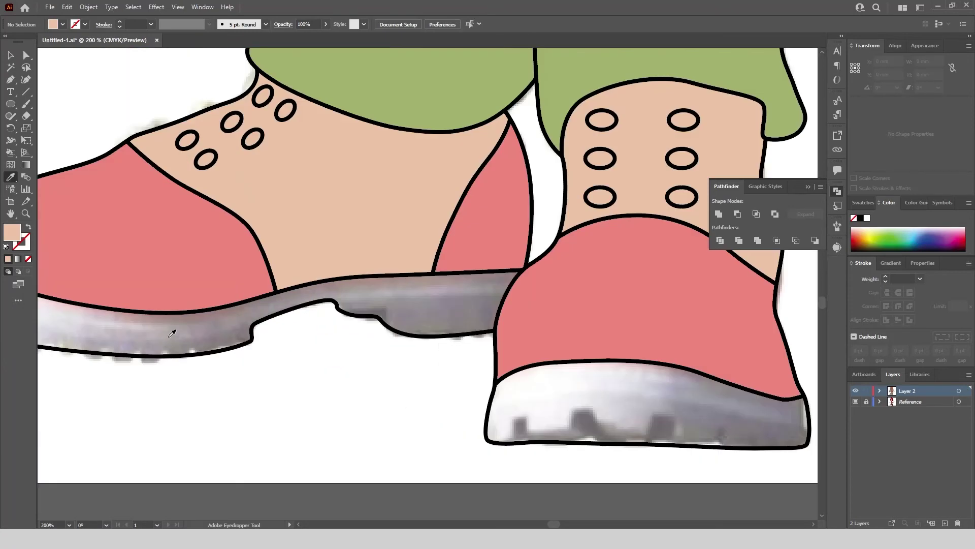
click(172, 334)
Fill the soles of both shoes with gray using Live Paint, then deselect the artwork
key(ctrl+a)
key(k)
key(ctrl+minus)
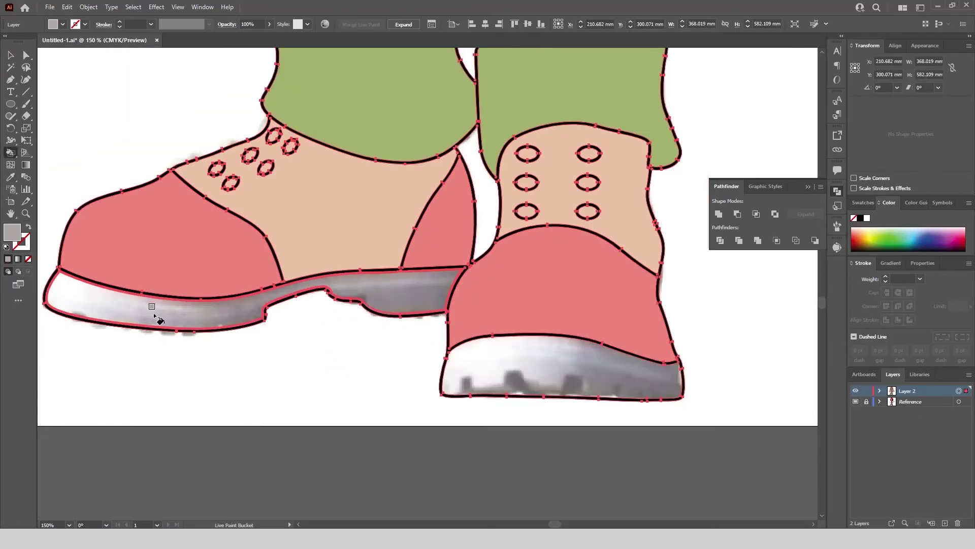
click(157, 316)
click(523, 370)
key(ctrl+minus)
key(ctrl+minus)
key(v)
click(285, 386)
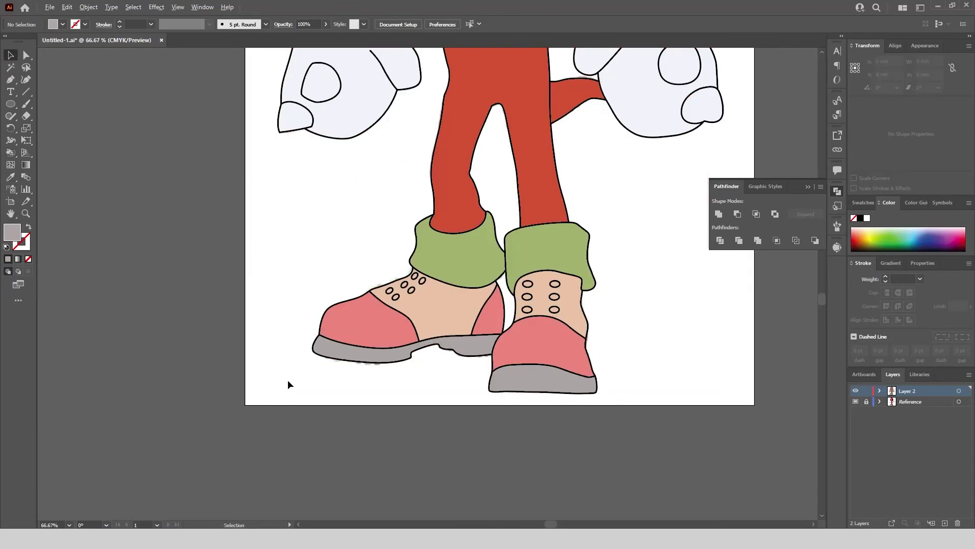
Sample the gray from the reference character's nose as the fill color
key(ctrl+minus)
key(ctrl+minus)
key(ctrl+minus)
key(ctrl+plus)
key(ctrl+plus)
key(ctrl+plus)
key(ctrl+plus)
key(ctrl+plus)
key(i)
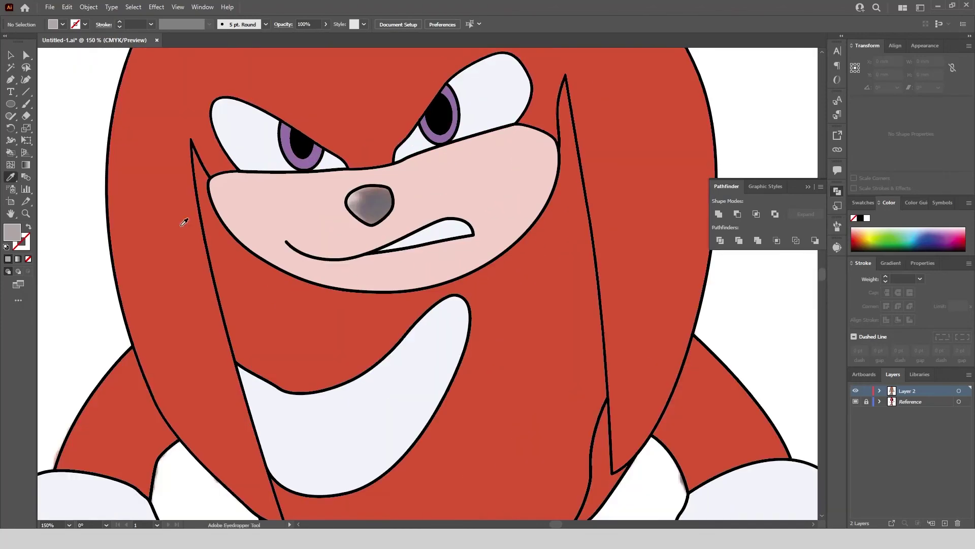
key(ctrl+plus)
key(ctrl+plus)
click(411, 198)
Fill the nose with the sampled gray using Live Paint, then deselect the artwork
key(ctrl+minus)
key(ctrl+a)
key(k)
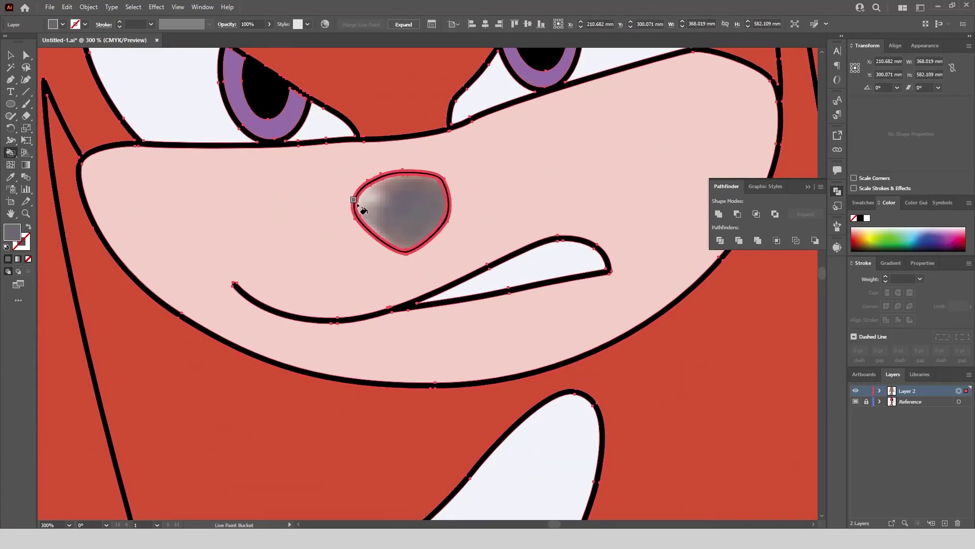
click(360, 202)
key(ctrl+minus)
key(ctrl+minus)
key(ctrl+shift+a)
Sample black as the fill color, fill the nose with it using Live Paint, and deselect the artwork
key(i)
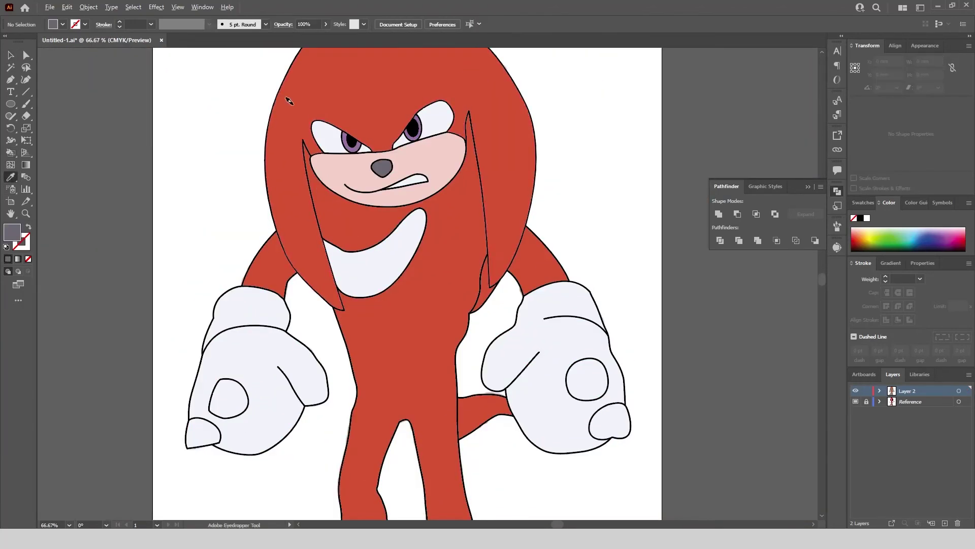
key(ctrl+plus)
key(ctrl+plus)
key(ctrl+plus)
key(ctrl+plus)
click(959, 391)
click(11, 153)
click(542, 254)
scroll(433, 125, down, 2)
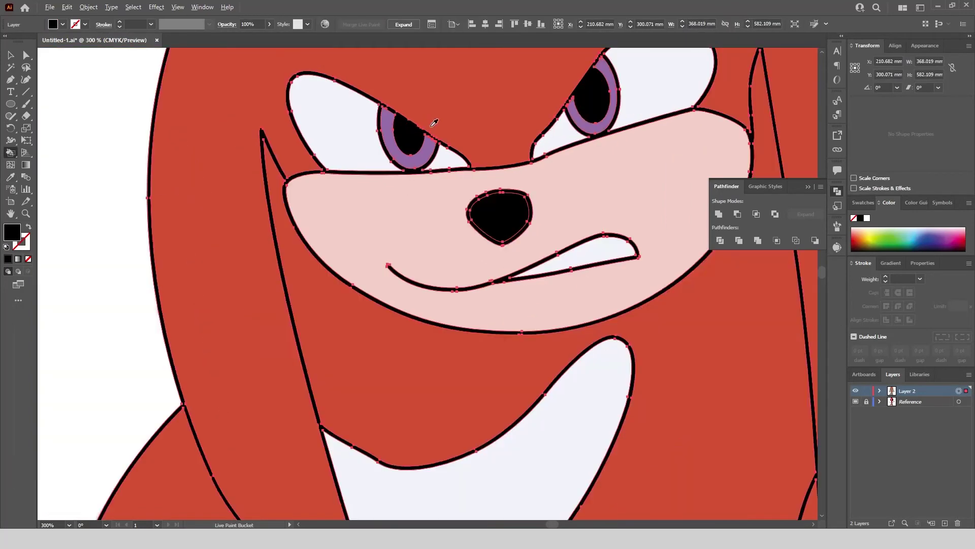
click(9, 54)
key(ctrl+shift+a)
key(ctrl+minus)
key(ctrl+minus)
key(ctrl+minus)
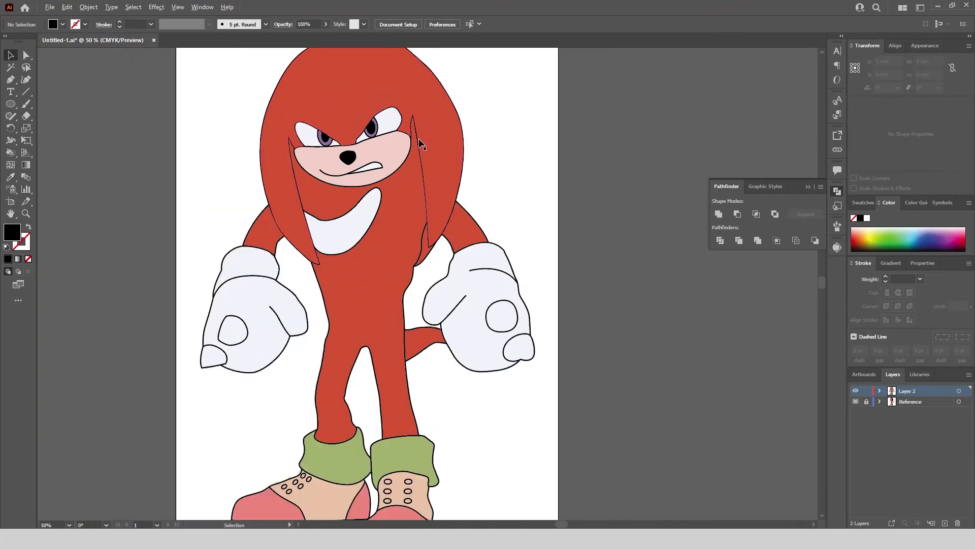
key(ctrl+minus)
Expand the character's Live Paint group, ungroup the result, and deselect it
click(855, 401)
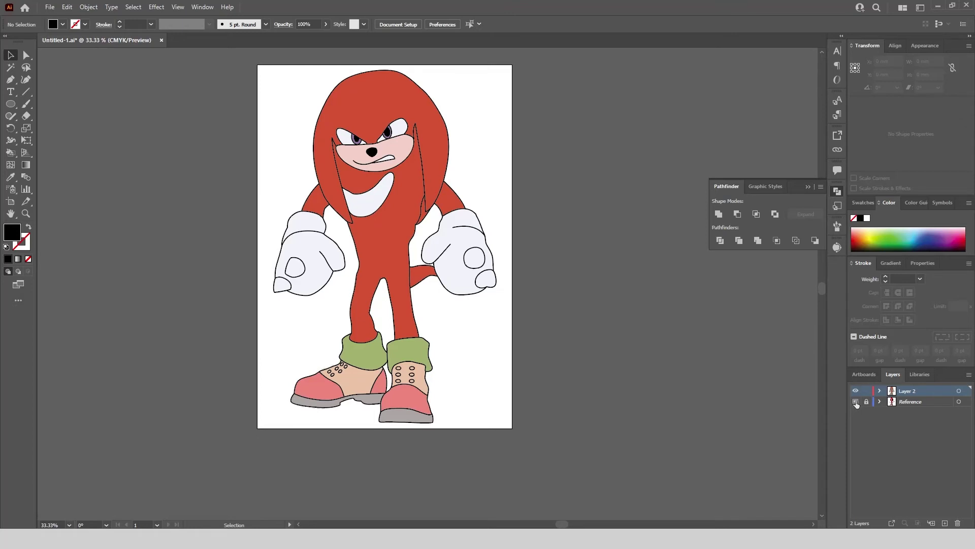
key(ctrl+a)
click(88, 7)
mouse_move(155, 329)
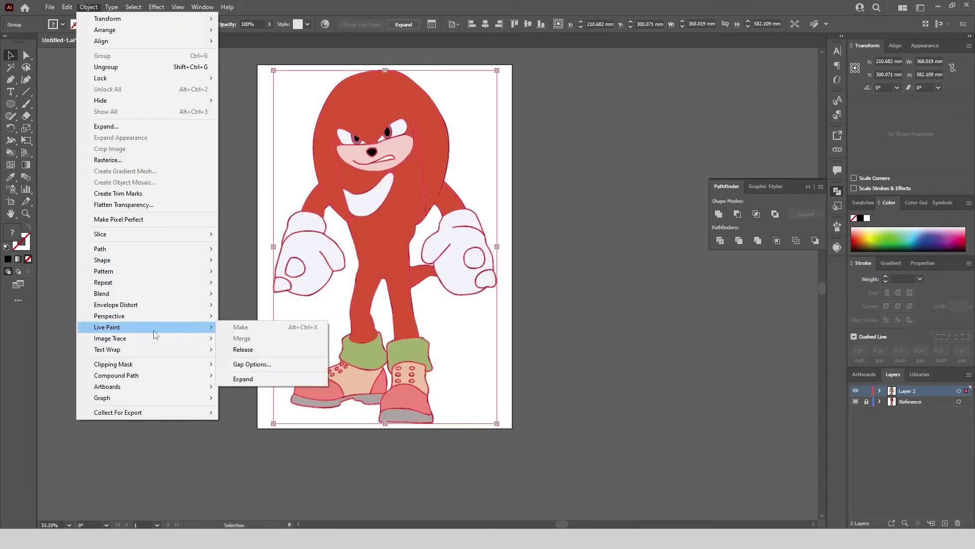
click(277, 378)
right_click(410, 196)
click(464, 328)
click(666, 350)
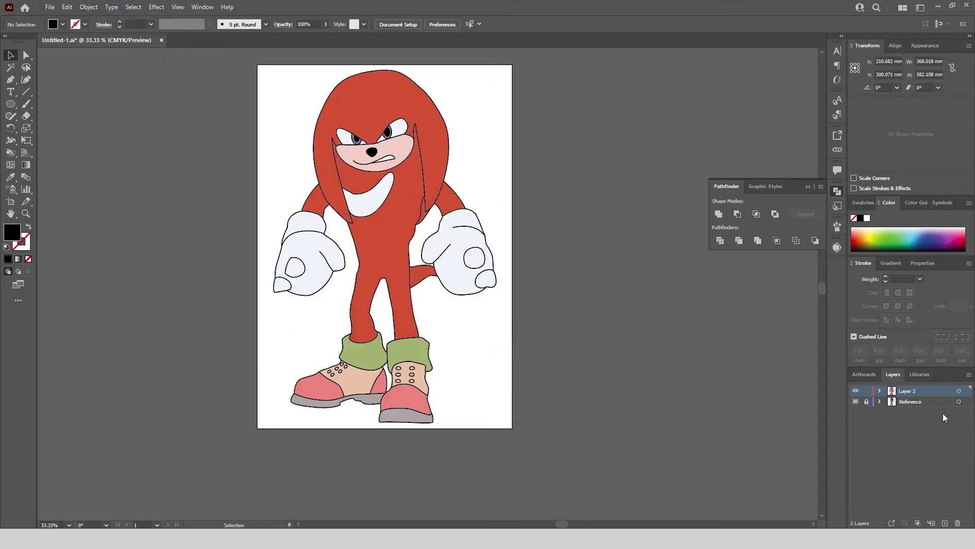
Delete the Reference layer and expand the contents of Layer 2
click(930, 402)
click(958, 523)
key(Return)
click(880, 390)
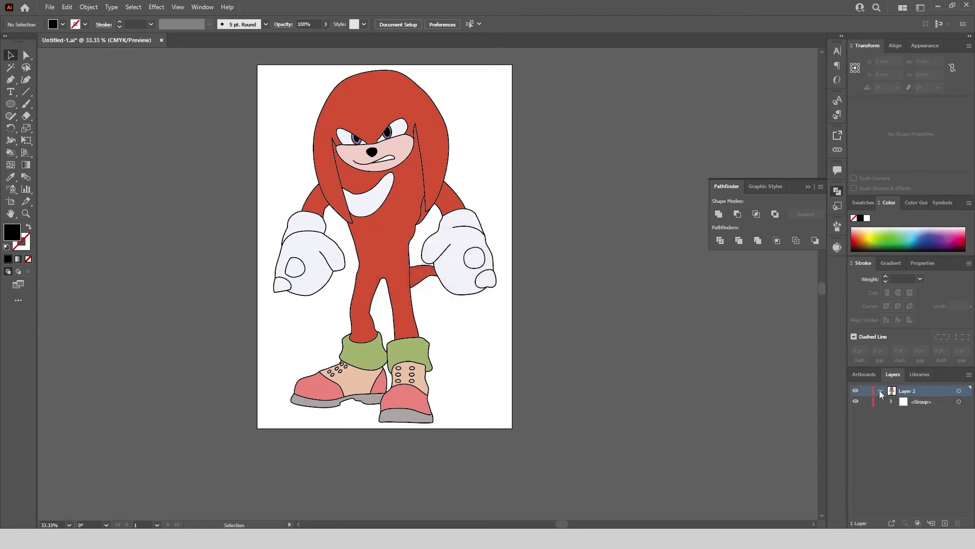
Ungroup the remaining character group into separate paths and deselect them
right_click(386, 181)
click(418, 315)
click(622, 326)
Combine all shapes sharing the red body fill color into one compound path and hide it
scroll(370, 66, up, 1)
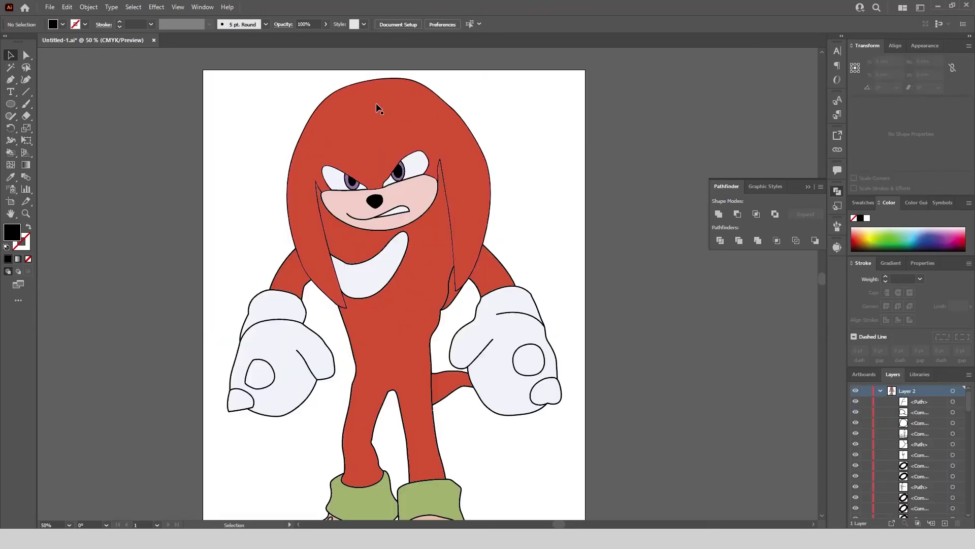
click(378, 109)
click(133, 7)
mouse_move(181, 103)
click(305, 141)
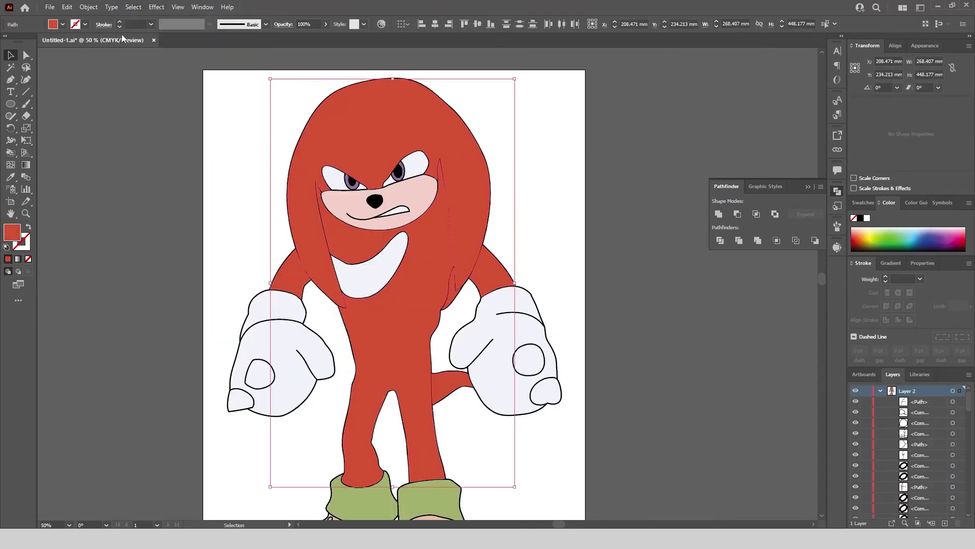
click(88, 7)
mouse_move(102, 372)
click(231, 372)
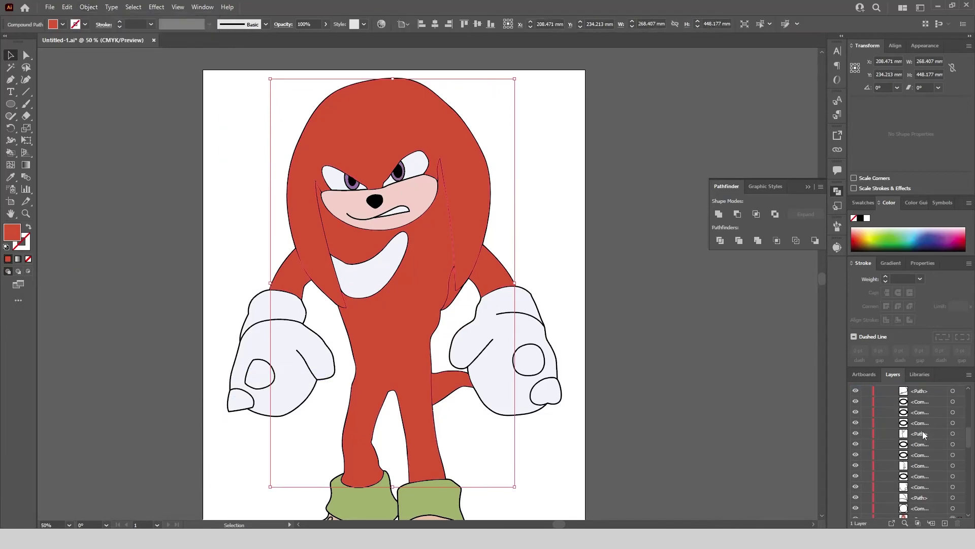
click(855, 422)
Combine all shapes sharing the green sock cuff fill color into one compound path and hide it
scroll(533, 208, down, 1)
scroll(510, 407, up, 1)
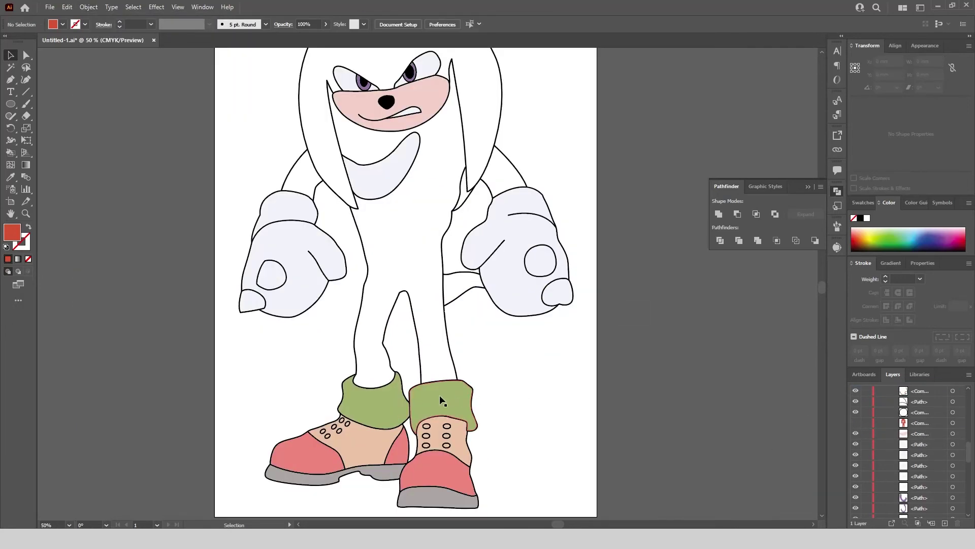
click(439, 396)
click(133, 7)
mouse_move(181, 103)
click(299, 144)
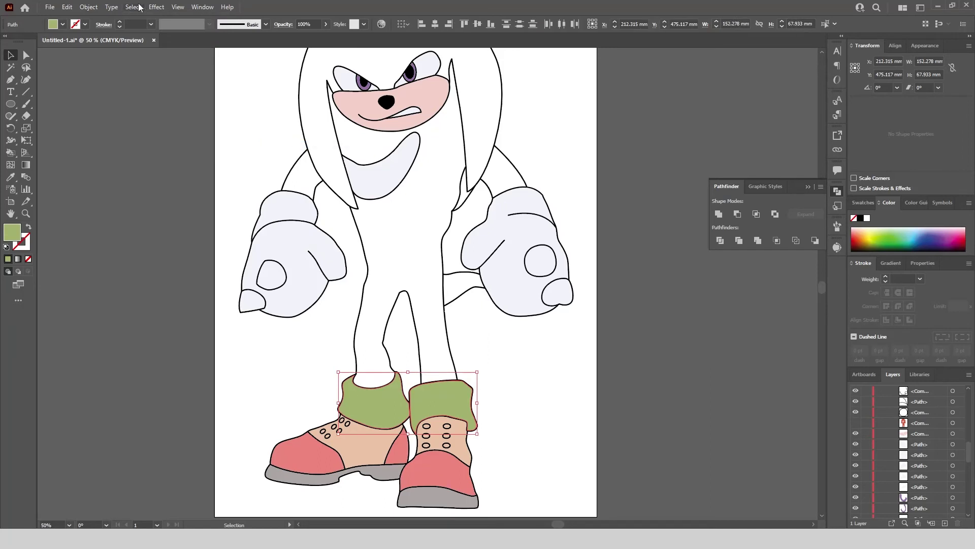
click(89, 6)
mouse_move(200, 375)
click(231, 375)
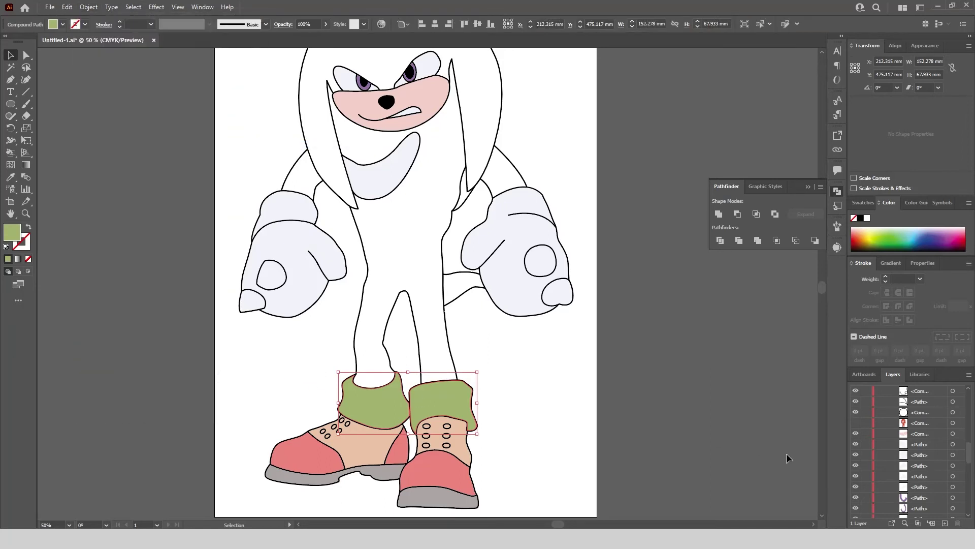
click(855, 476)
Combine all shapes sharing the pinkish-red shoe fill color into one compound path and hide it
click(438, 472)
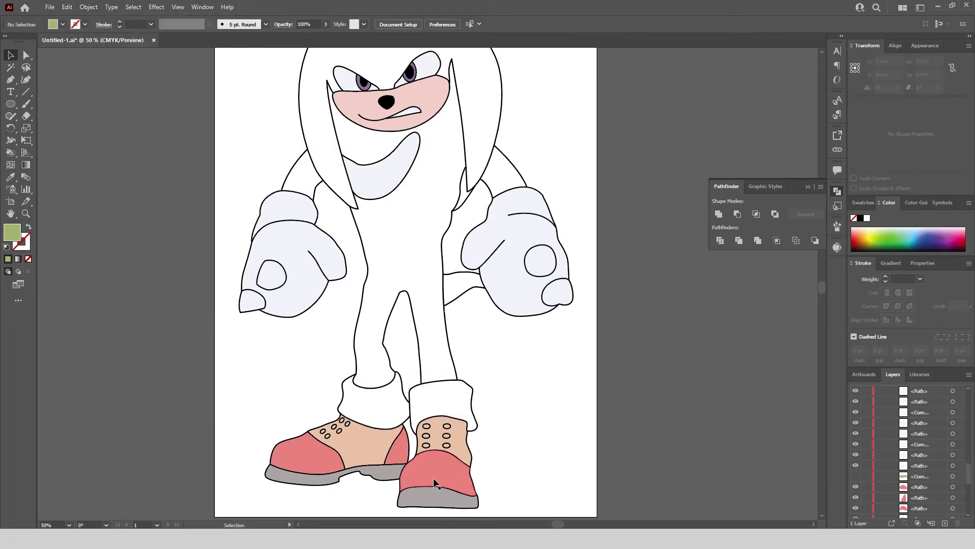
click(133, 6)
mouse_move(203, 104)
click(312, 150)
click(90, 7)
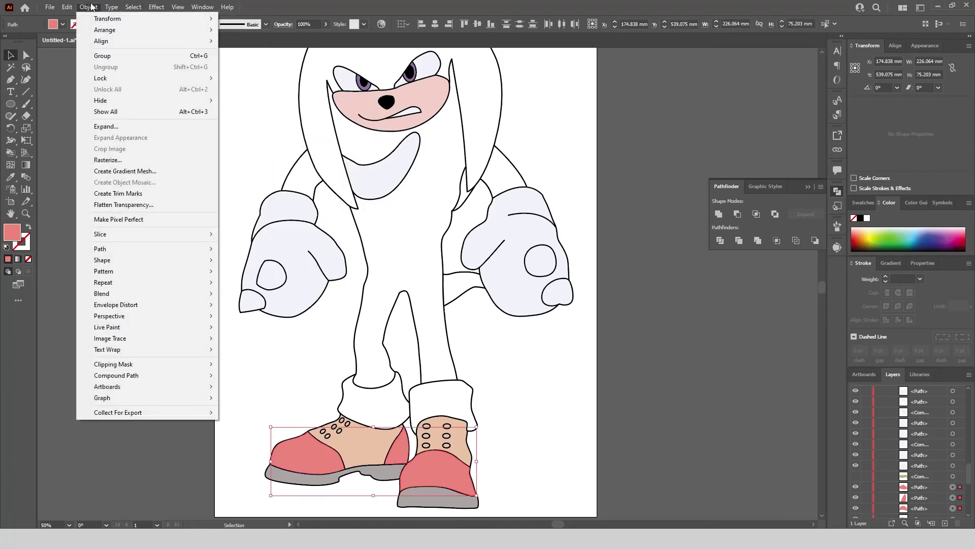
mouse_move(193, 375)
click(285, 375)
click(855, 487)
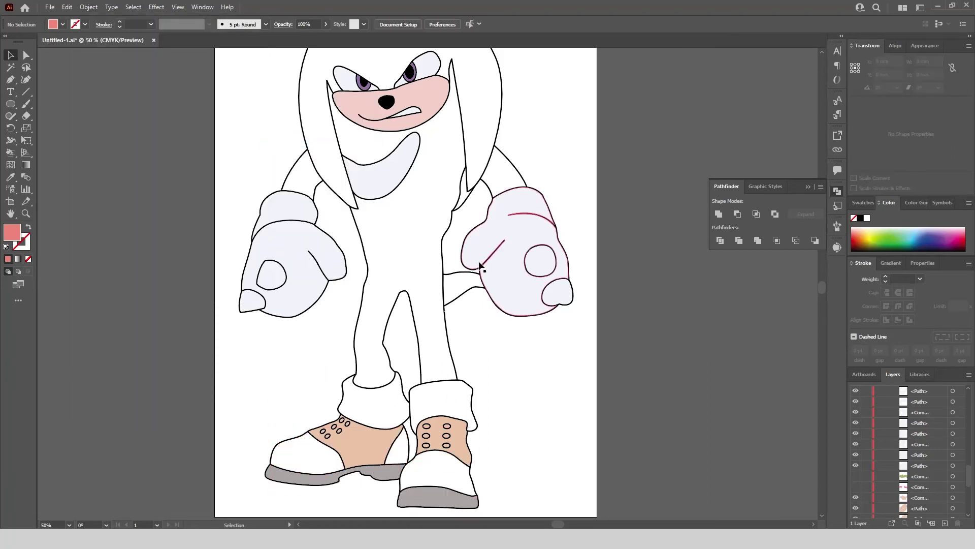
Combine all shapes sharing the off-white glove fill color into one compound path and hide it
click(325, 274)
click(133, 6)
mouse_move(153, 109)
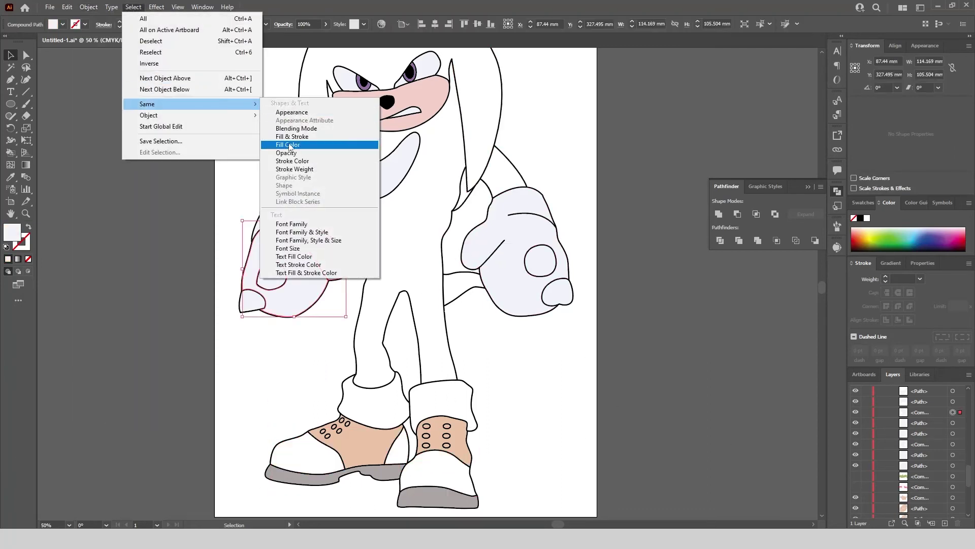
click(304, 146)
click(88, 6)
mouse_move(193, 373)
click(254, 376)
scroll(955, 461, down, 2)
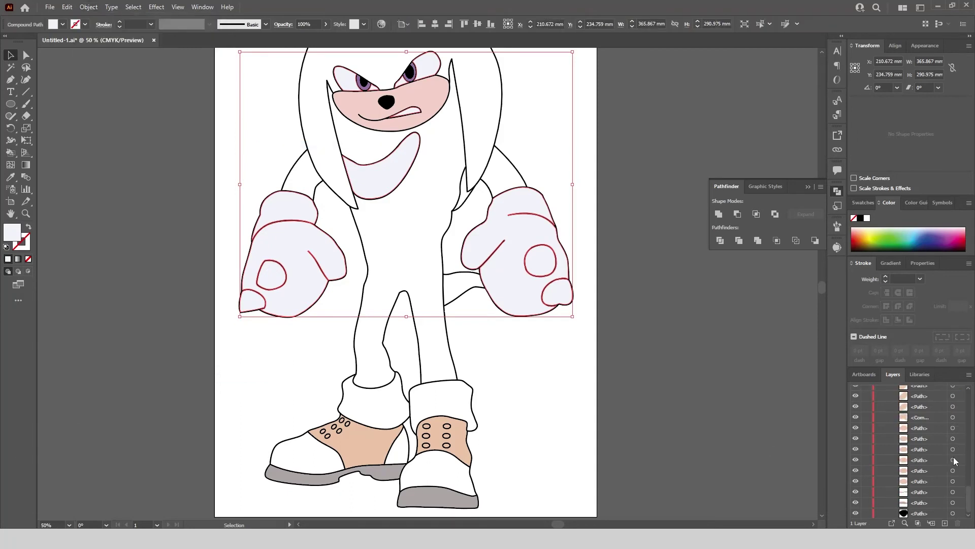
click(855, 481)
Combine all shapes sharing the tan shoe upper fill color into one compound path and hide it
click(454, 445)
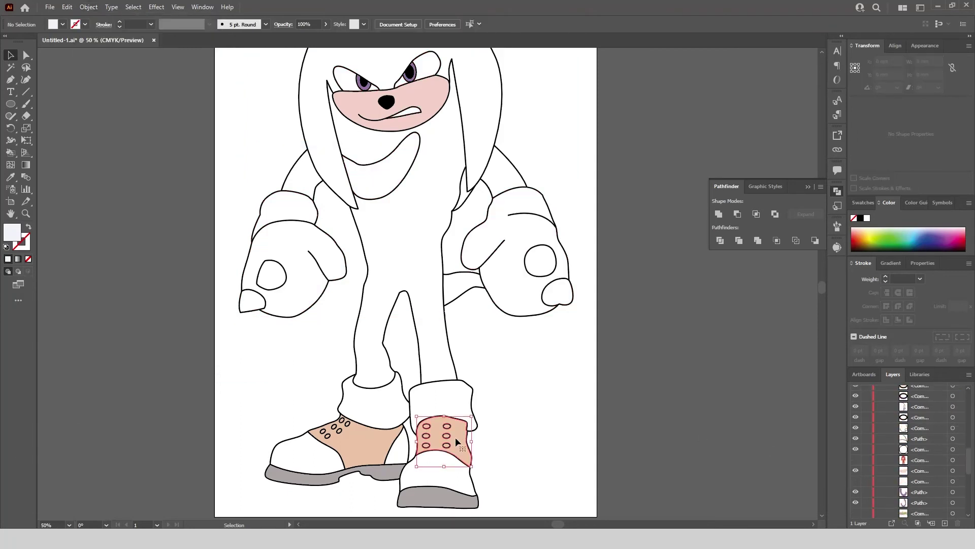
click(133, 7)
mouse_move(152, 104)
click(288, 145)
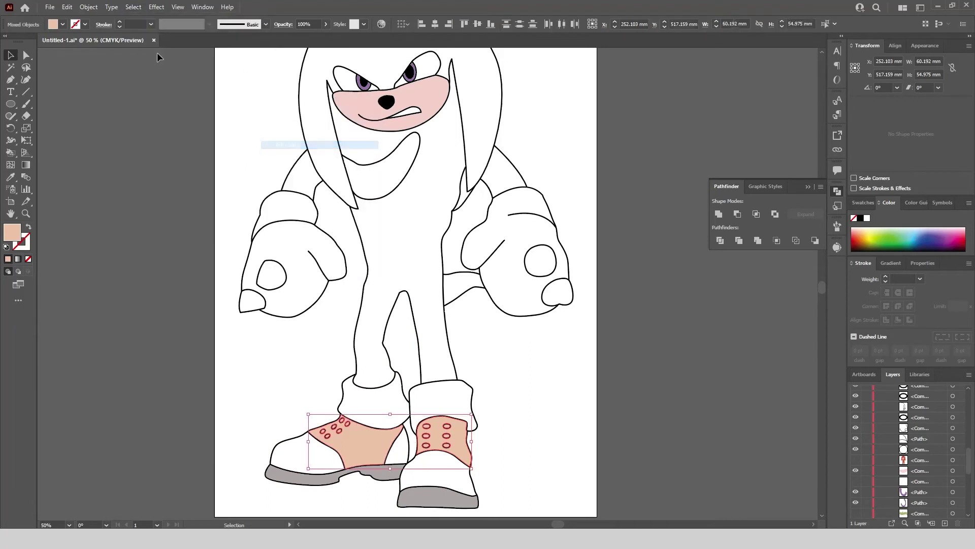
click(88, 7)
mouse_move(127, 375)
click(255, 375)
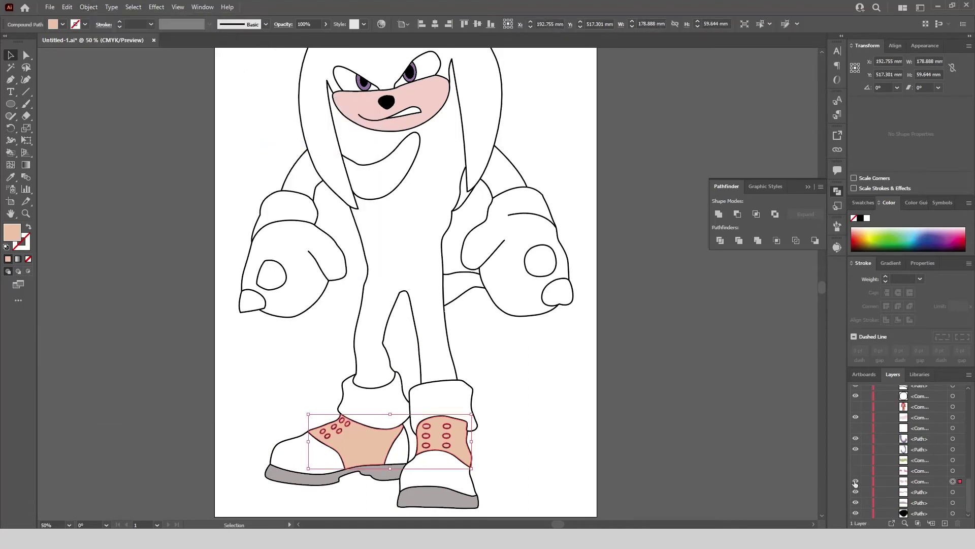
click(855, 481)
Combine all shapes sharing the gray sole fill color into one compound path and hide it
click(406, 496)
click(133, 7)
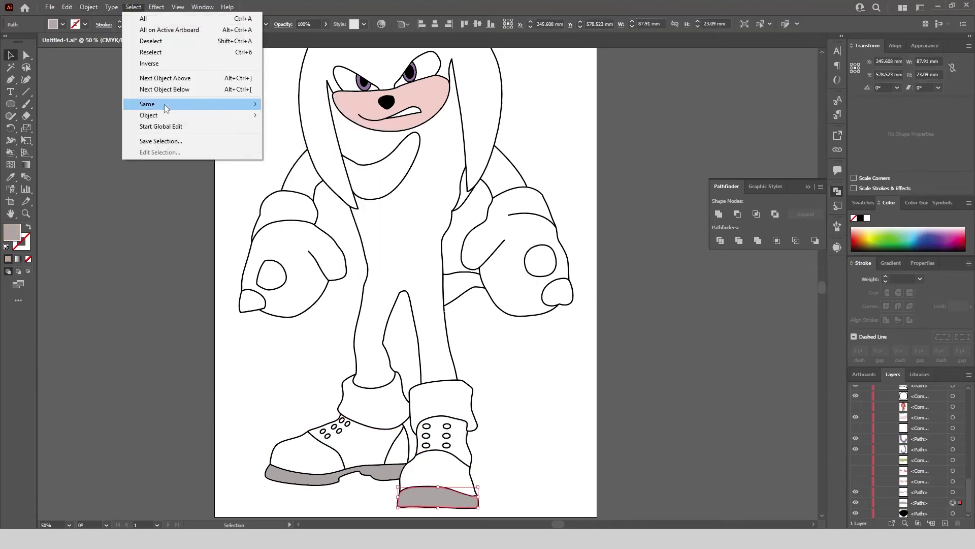
mouse_move(164, 103)
click(288, 144)
click(88, 6)
mouse_move(127, 375)
click(249, 375)
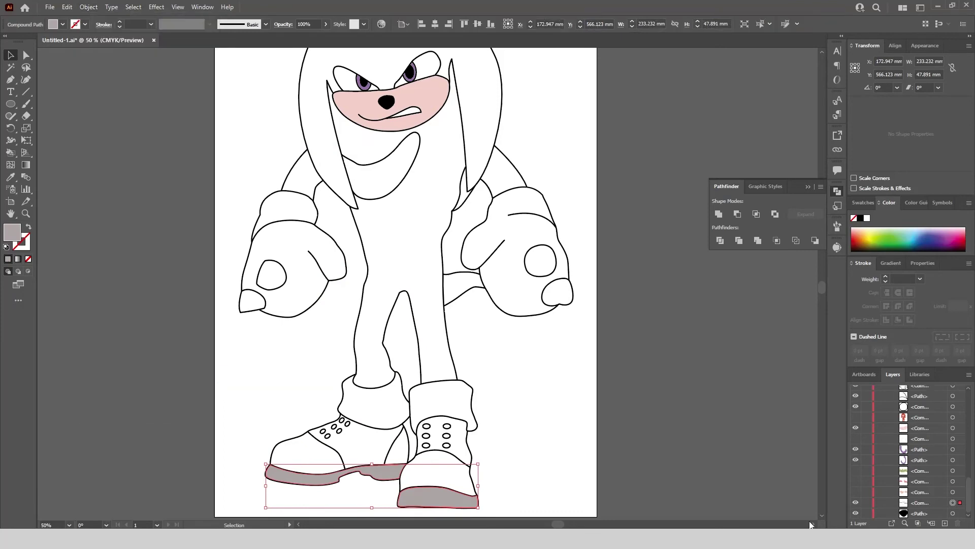
click(856, 502)
Combine the purple irises of both eyes into one compound path by matching fill color and hide it
scroll(422, 113, up, 4)
scroll(420, 120, up, 3)
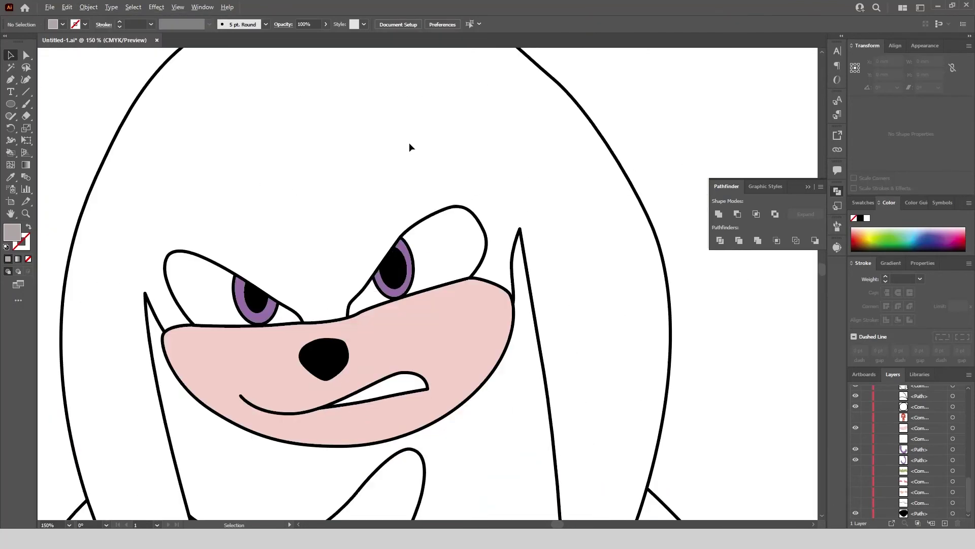
click(404, 249)
click(133, 7)
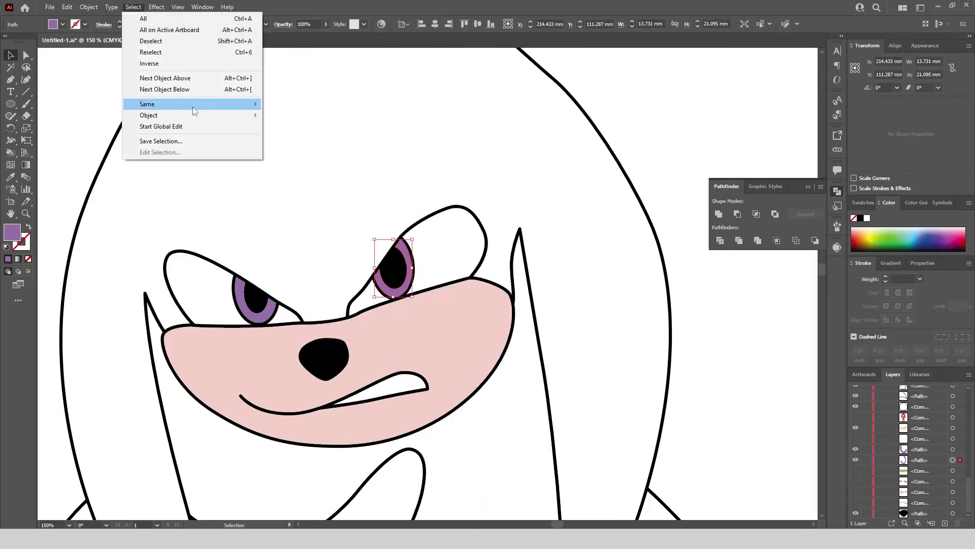
mouse_move(196, 103)
click(300, 143)
click(89, 6)
mouse_move(127, 375)
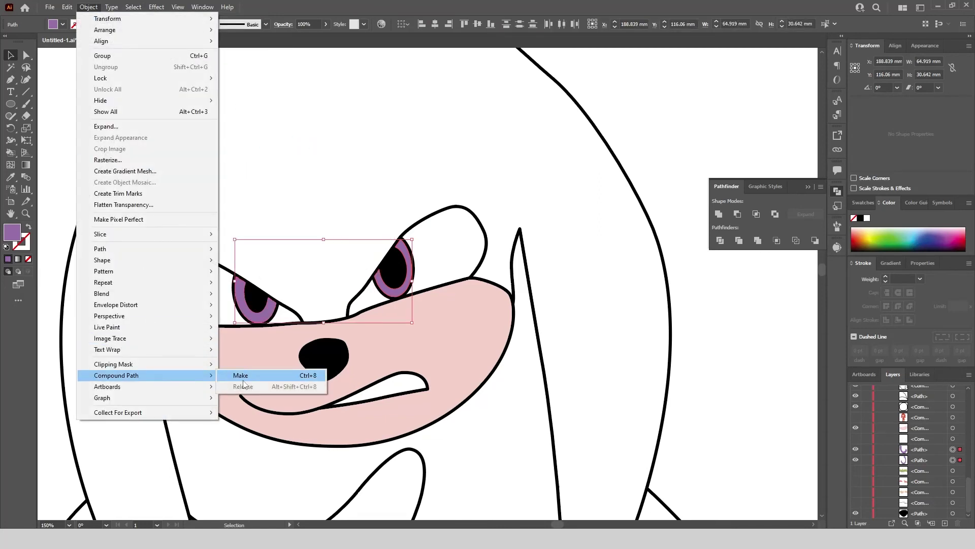
click(244, 375)
click(445, 144)
Select all black-filled shapes by matching fill color, unite them with Pathfinder, and make them one compound path
scroll(445, 145, down, 1)
click(563, 153)
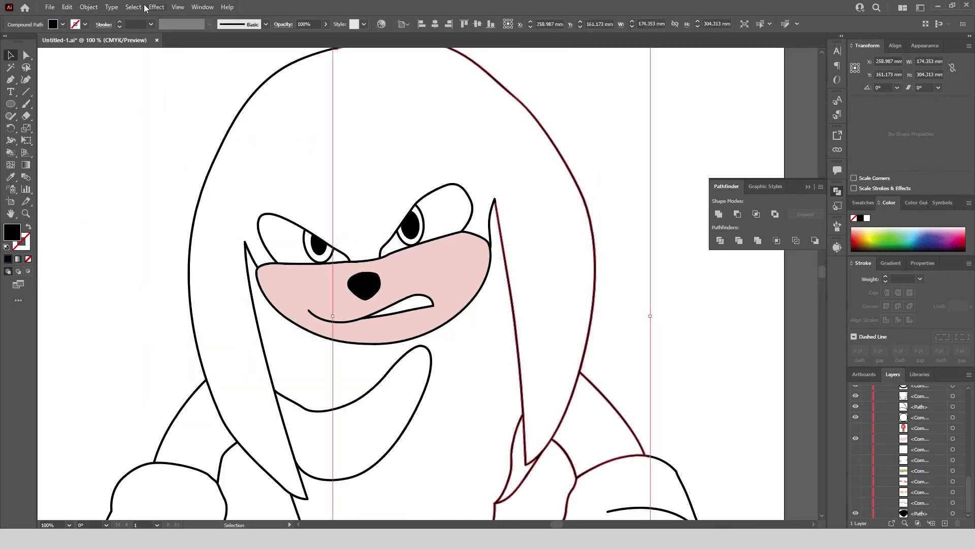
click(133, 7)
mouse_move(153, 104)
click(303, 145)
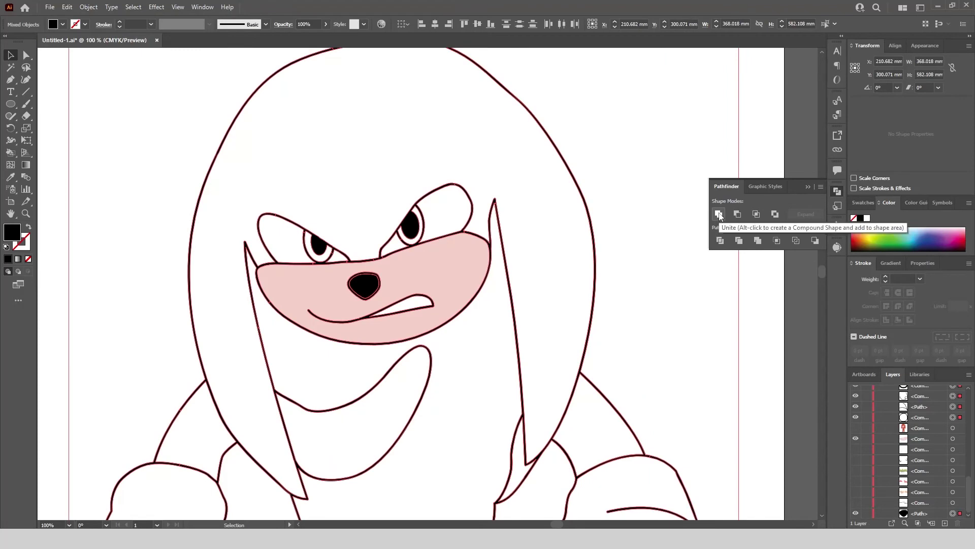
click(718, 214)
click(88, 7)
mouse_move(187, 381)
click(244, 375)
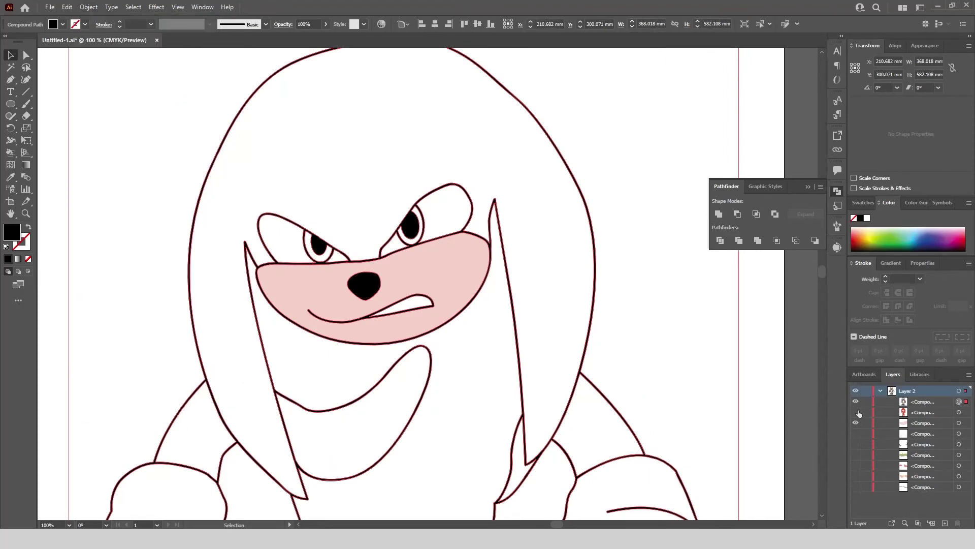
Show all the hidden color compound paths in Layer 2 again
drag(856, 401, 854, 419)
key(ctrl+minus)
key(ctrl+minus)
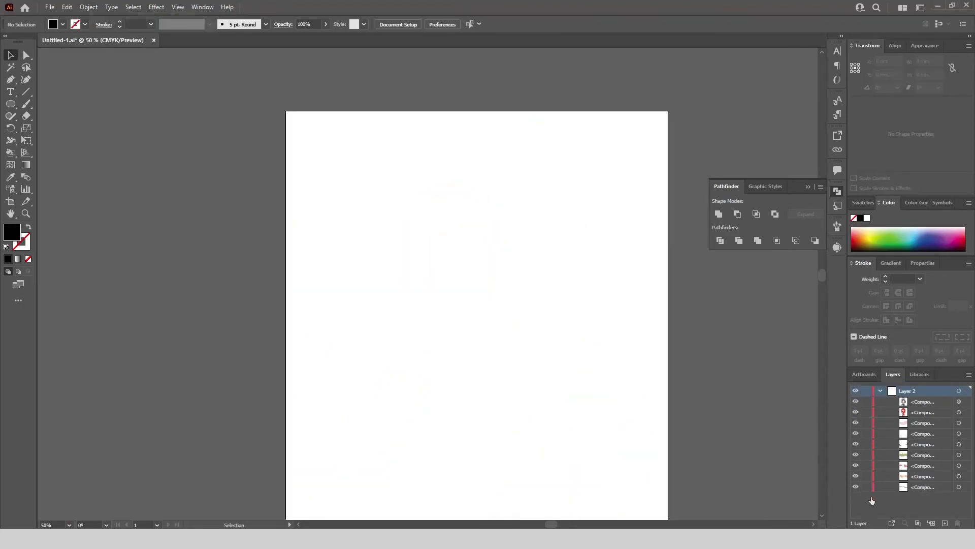
Select all the character's compound paths and group them
key(ctrl+minus)
drag(598, 228, 275, 477)
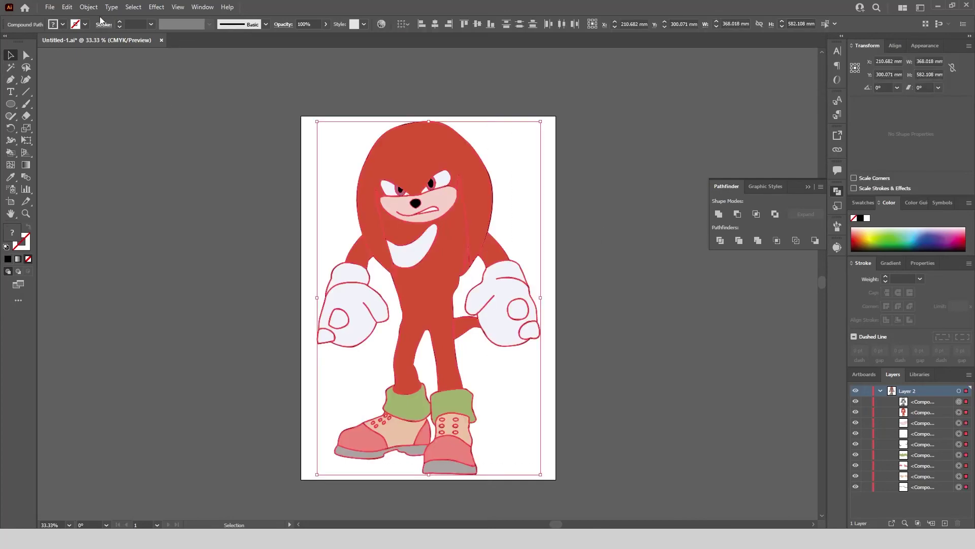
click(89, 8)
click(104, 60)
Copy the character group and paste the duplicate in front of the original
click(66, 7)
click(84, 55)
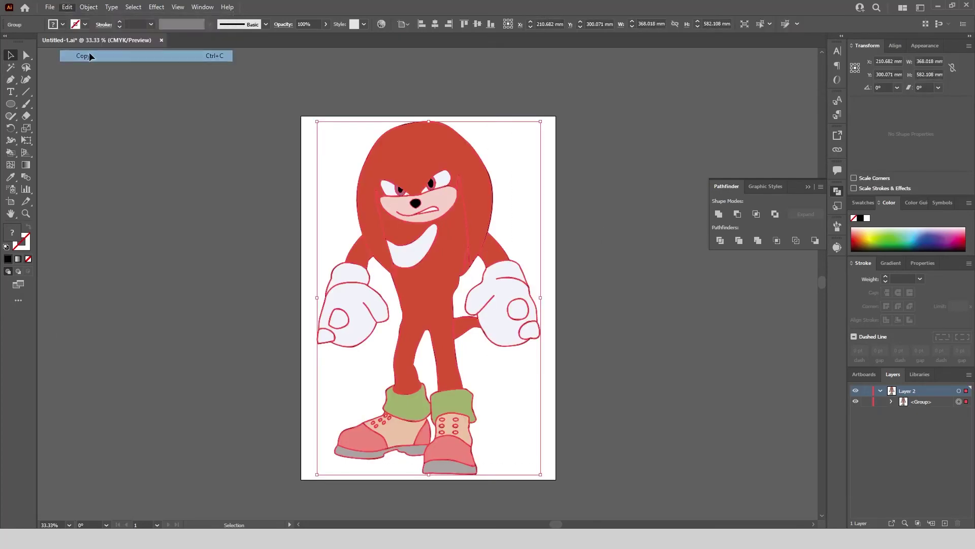
click(66, 7)
click(93, 90)
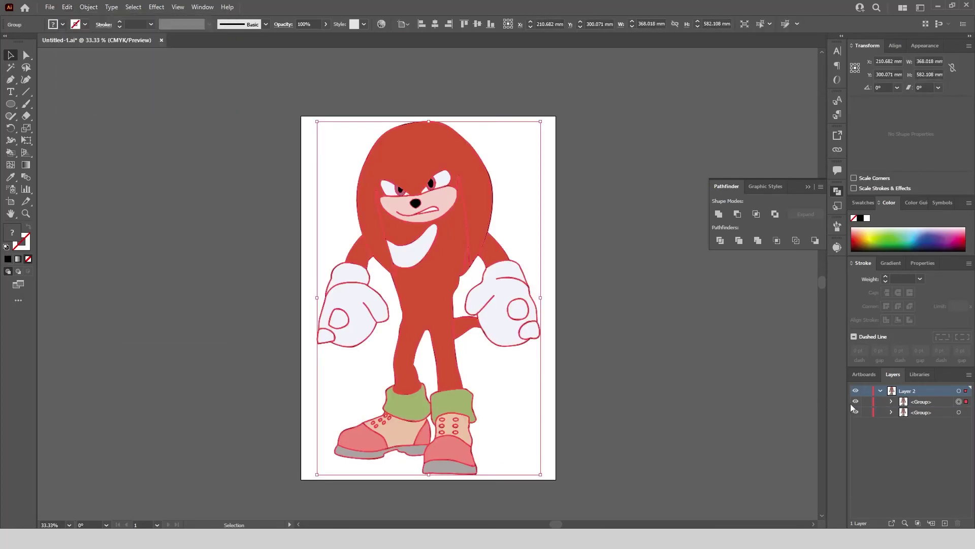
Unite the duplicate character group into one black silhouette and delete the stray paths inside it, keeping the outer outline
click(718, 213)
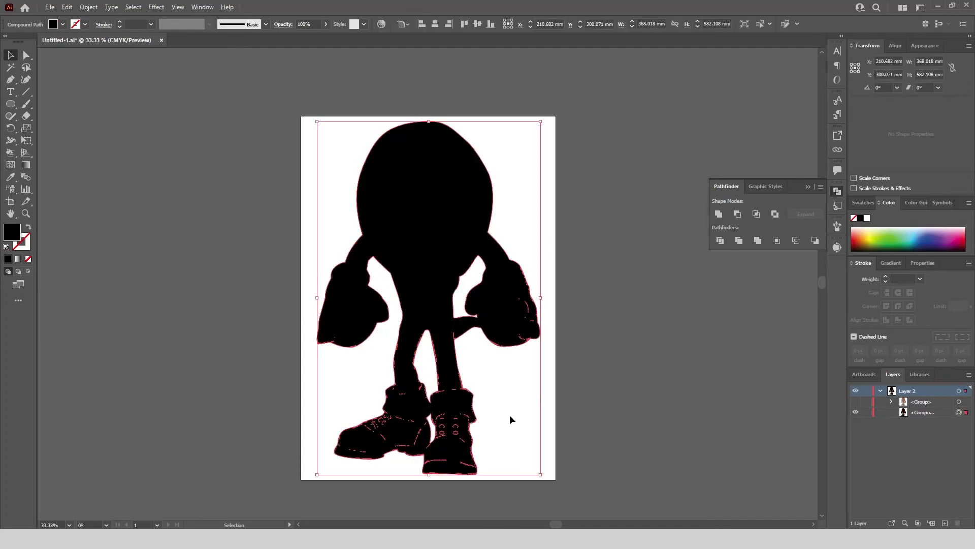
scroll(511, 417, up, 2)
double_click(412, 409)
click(134, 8)
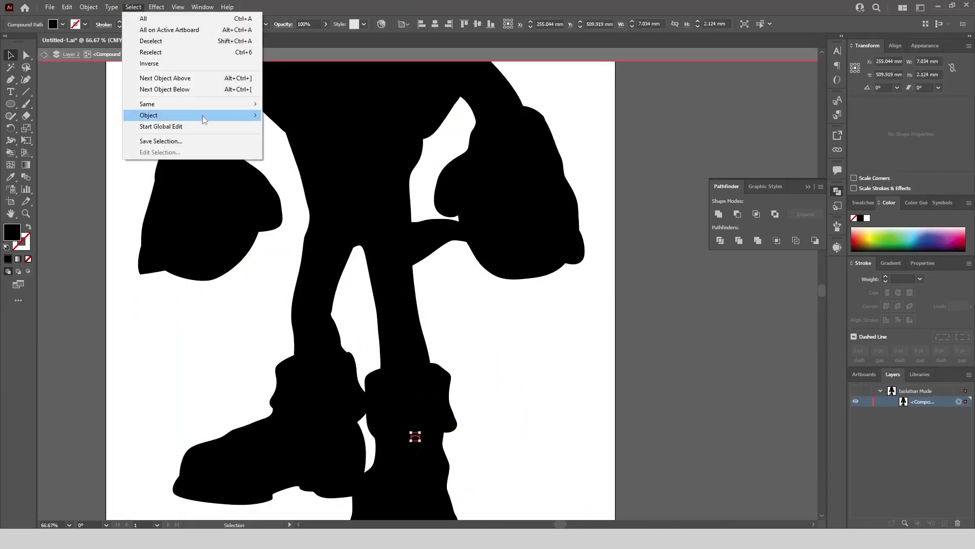
mouse_move(202, 115)
click(323, 163)
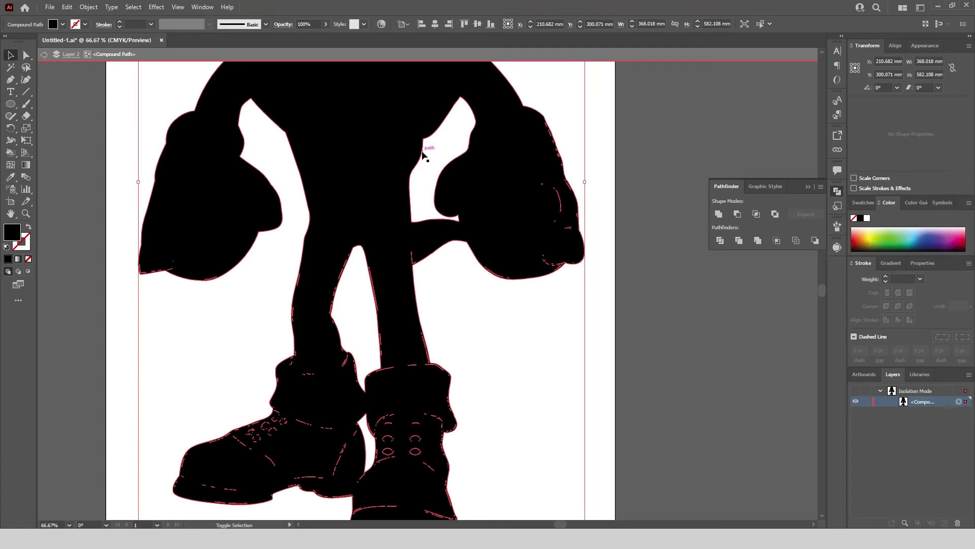
shift+click(305, 189)
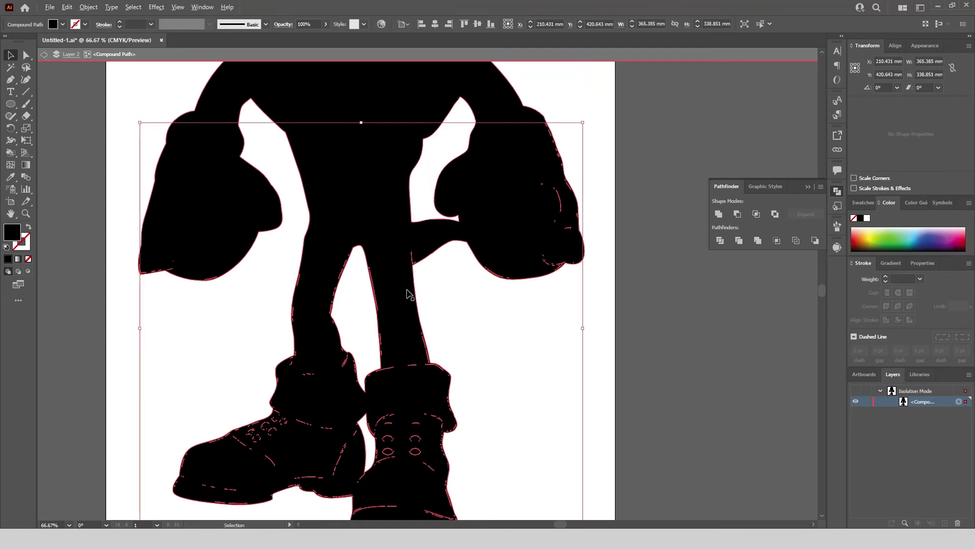
scroll(375, 260, up, 2)
scroll(365, 186, down, 2)
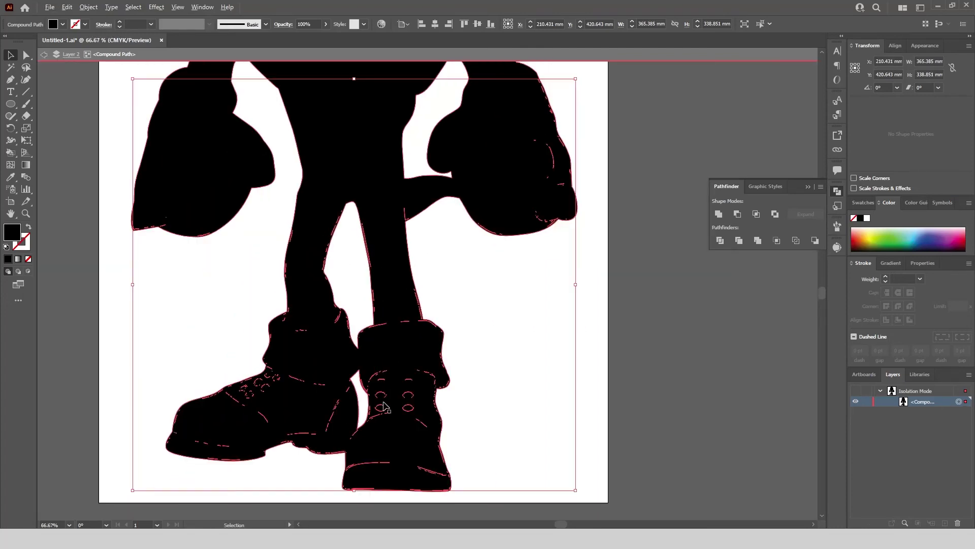
scroll(384, 407, up, 3)
scroll(448, 349, down, 3)
key(Delete)
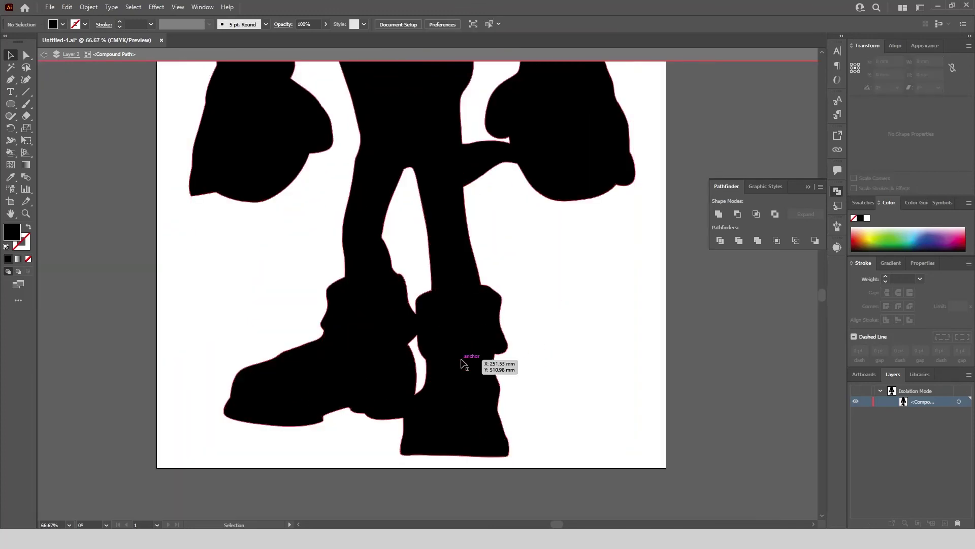
Leave isolation mode, show the coloured character group above the silhouette again, and ungroup it
double_click(511, 349)
scroll(511, 359, down, 2)
click(856, 402)
scroll(503, 363, down, 1)
scroll(548, 213, up, 1)
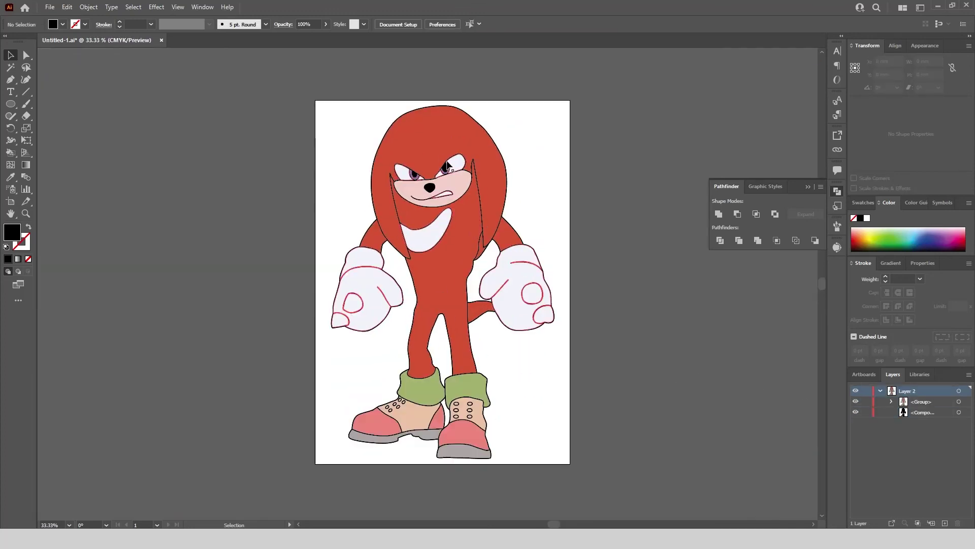
right_click(440, 156)
click(491, 292)
click(668, 328)
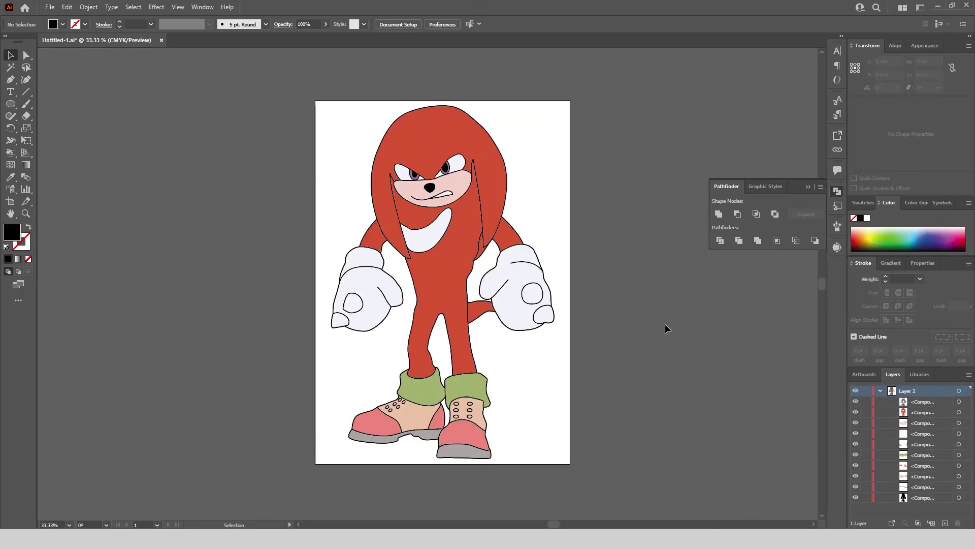
Save the artwork as an SVG file named Knuckles in the AsreArt folder
click(49, 7)
click(72, 111)
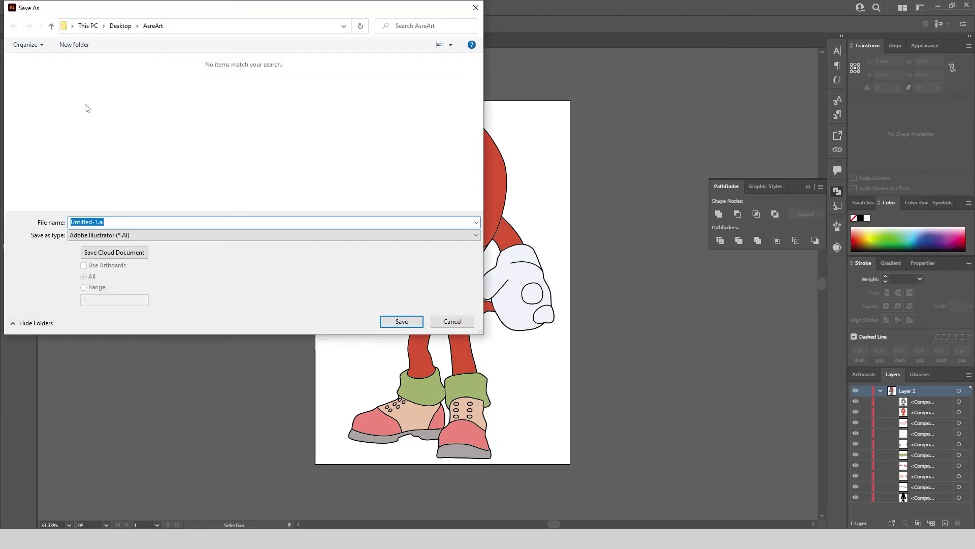
click(161, 235)
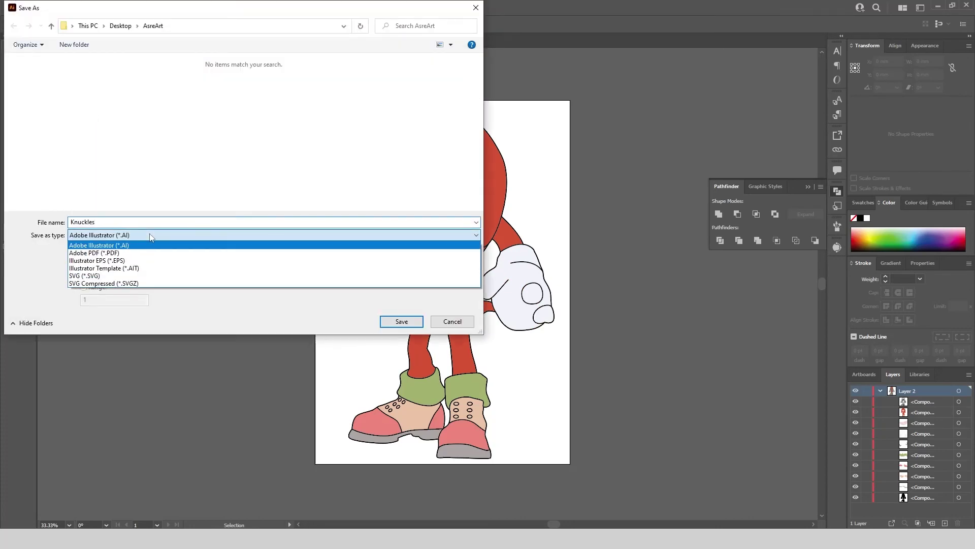
click(161, 282)
click(401, 321)
click(526, 300)
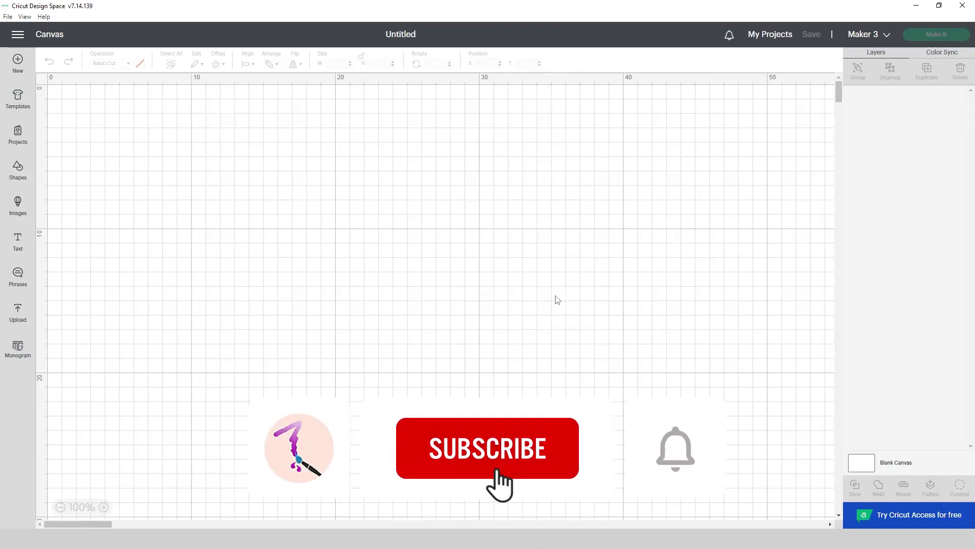
Switch to Cricut Design Space and upload Knuckles.svg from the AsreArt folder as an image
click(18, 312)
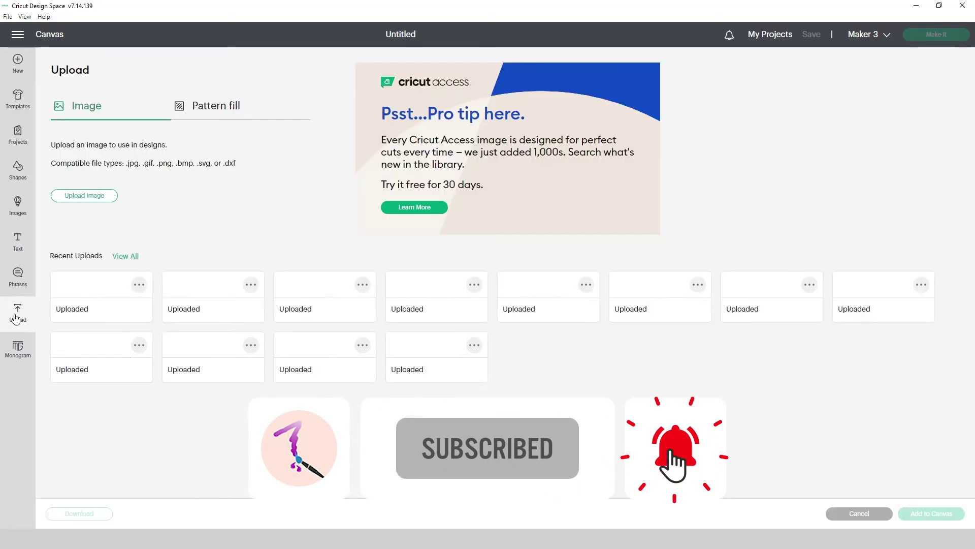
click(88, 194)
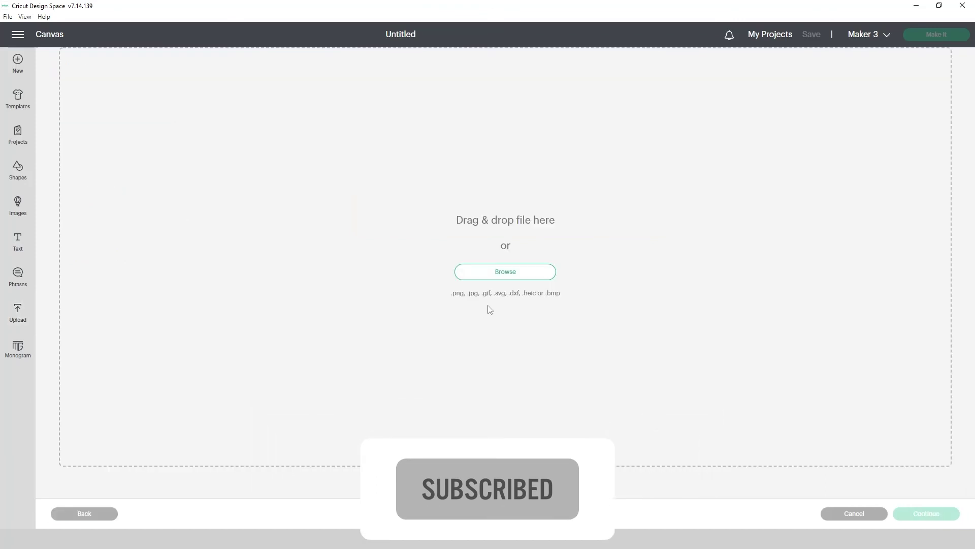
click(490, 274)
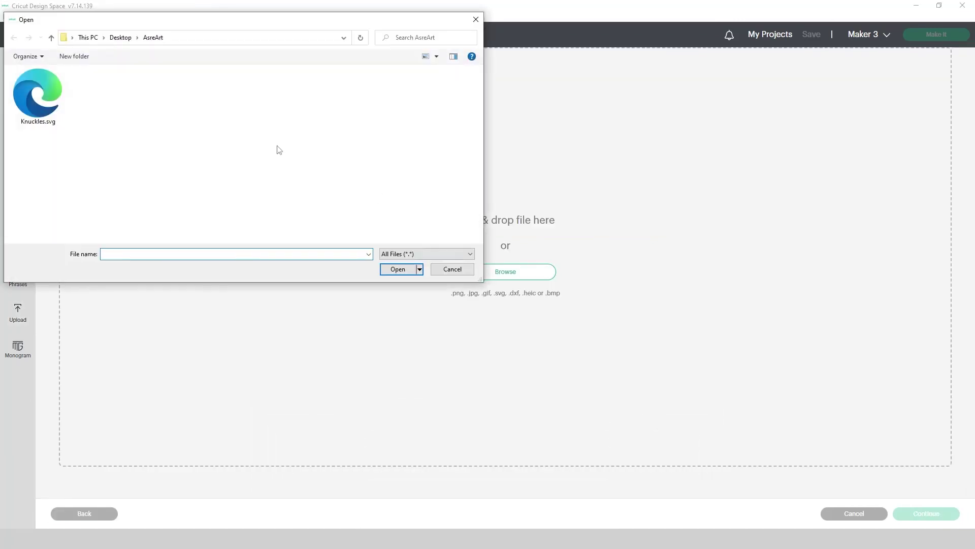
double_click(45, 96)
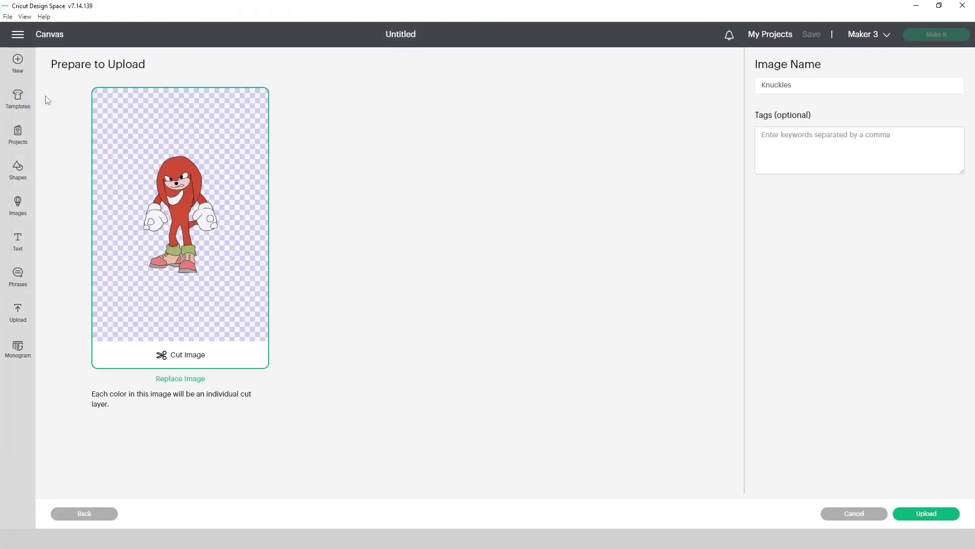
click(918, 518)
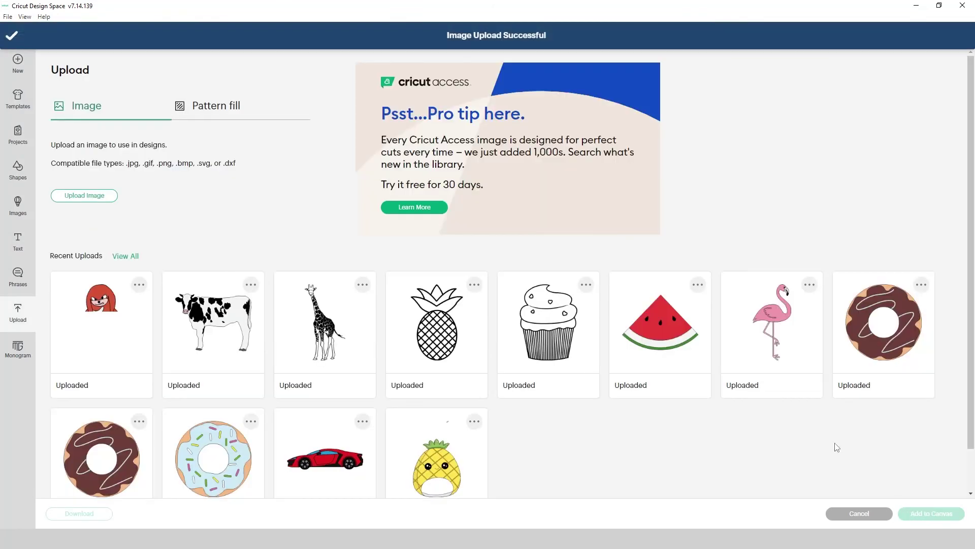
Add the uploaded Knuckles image to the canvas and set its height to 25 cm
click(122, 311)
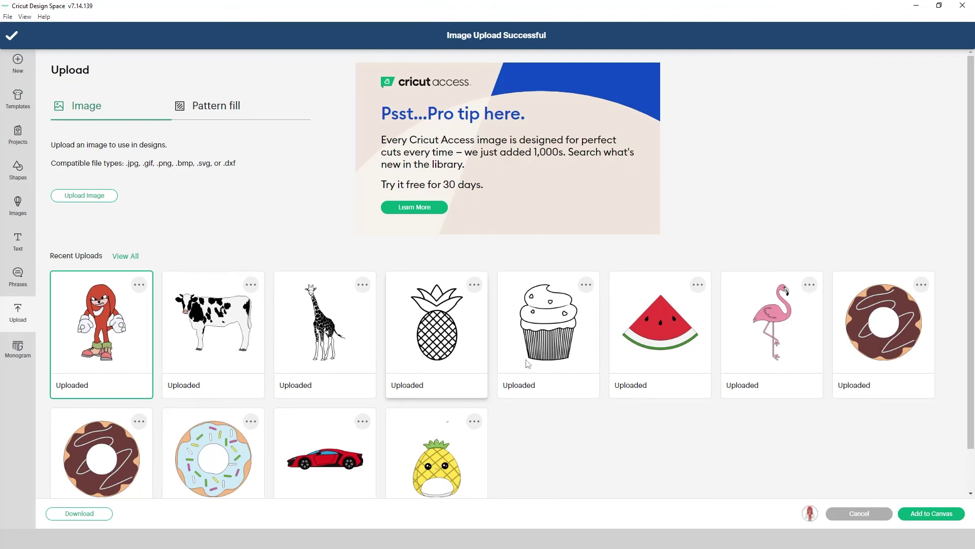
click(932, 513)
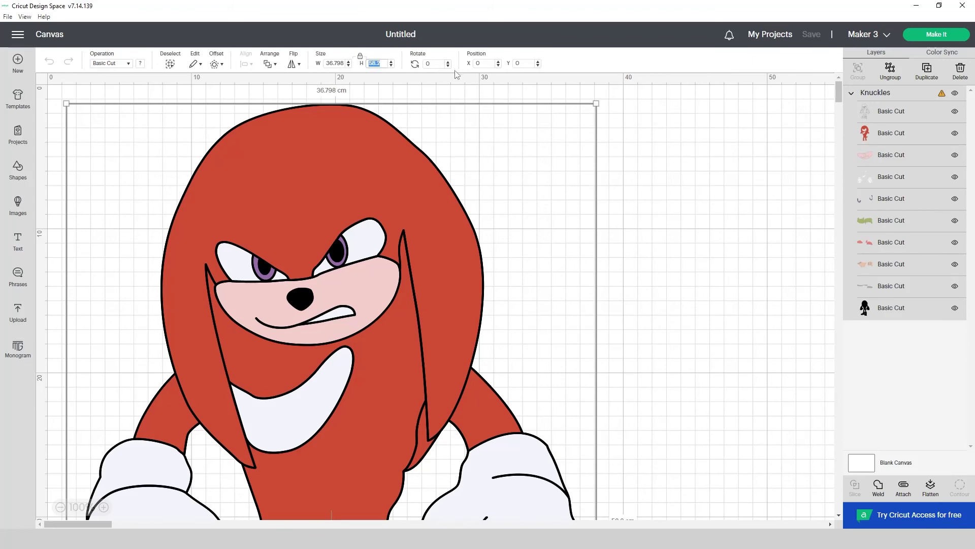
text(25)
key(Return)
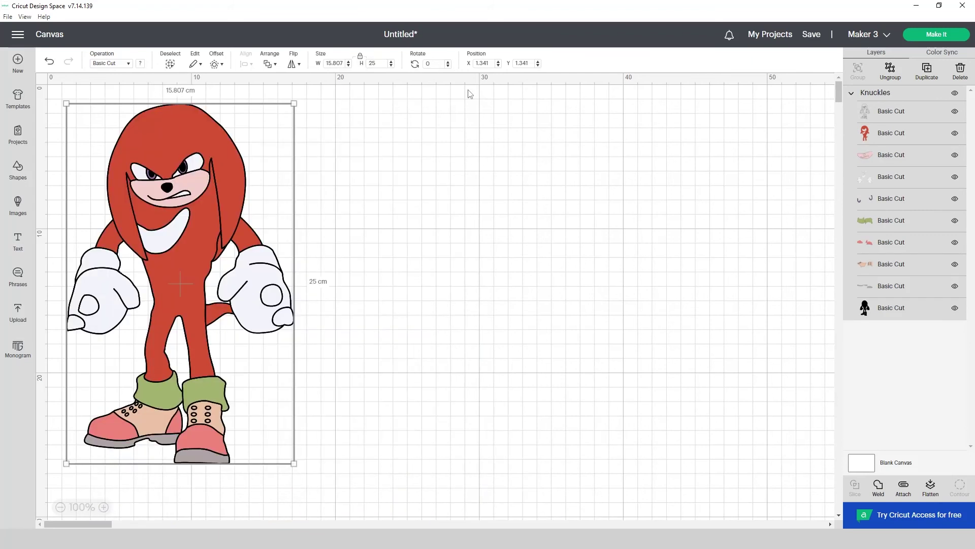
Move the character to the middle of the visible canvas and ungroup it into separate colour layers
drag(213, 207, 448, 225)
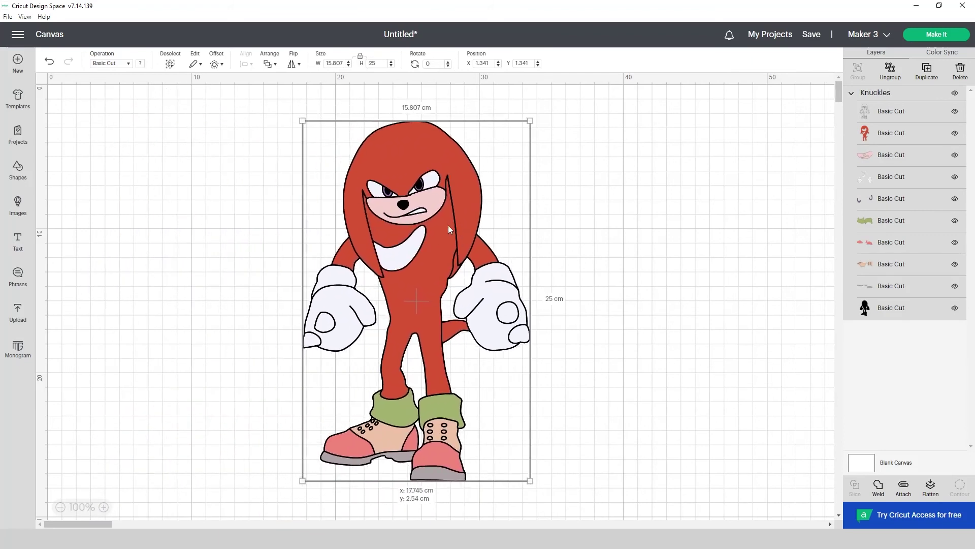
right_click(448, 226)
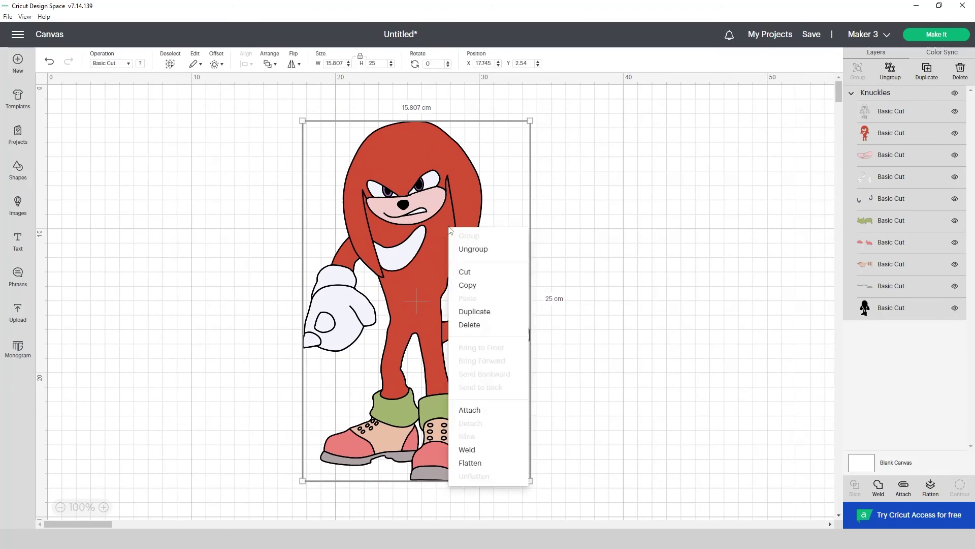
click(472, 249)
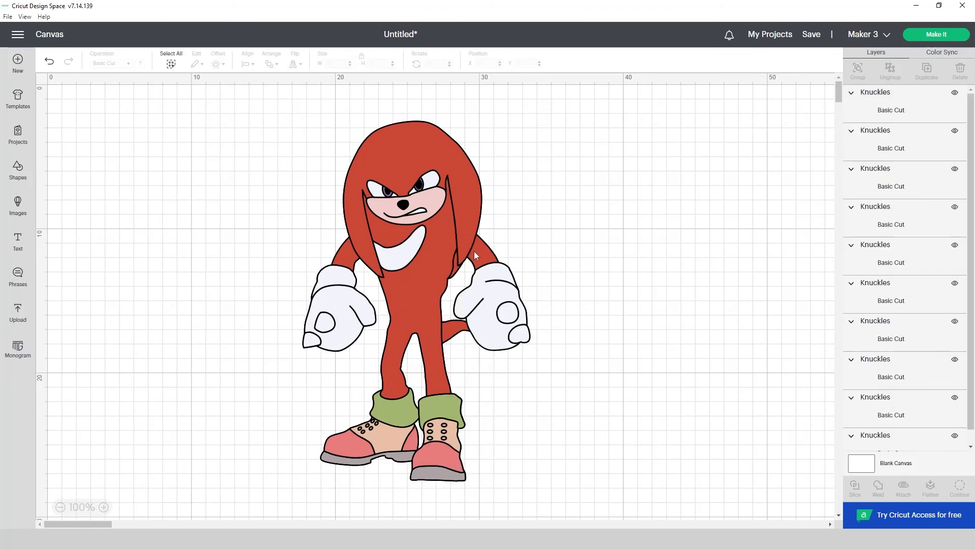
Separate the black line-art layer to the character's right and the red body layer to its left
click(418, 189)
drag(418, 189, 718, 189)
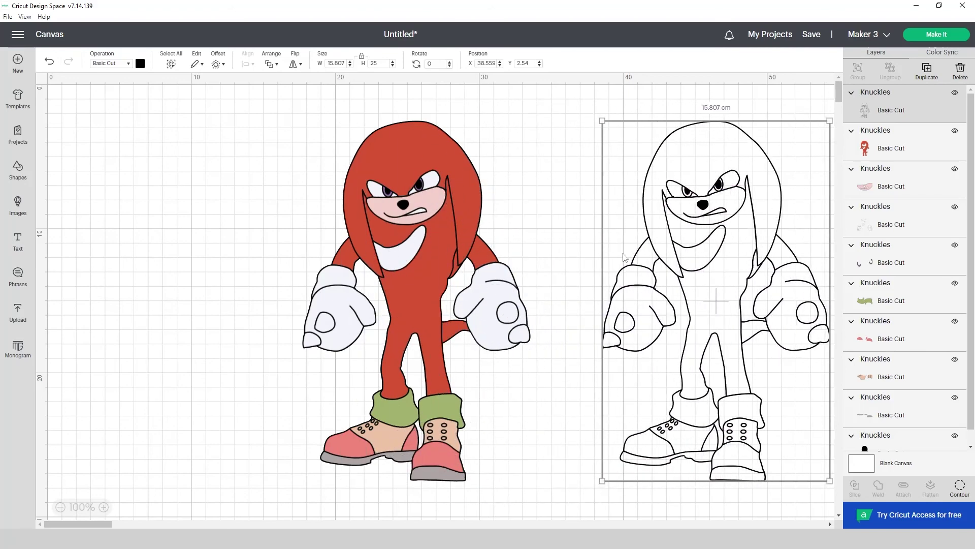
click(493, 327)
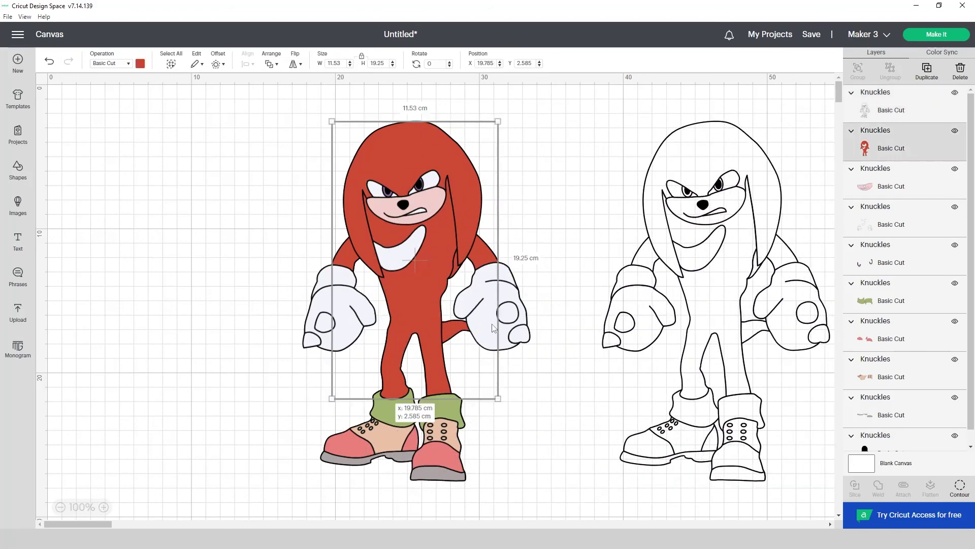
drag(493, 328, 210, 307)
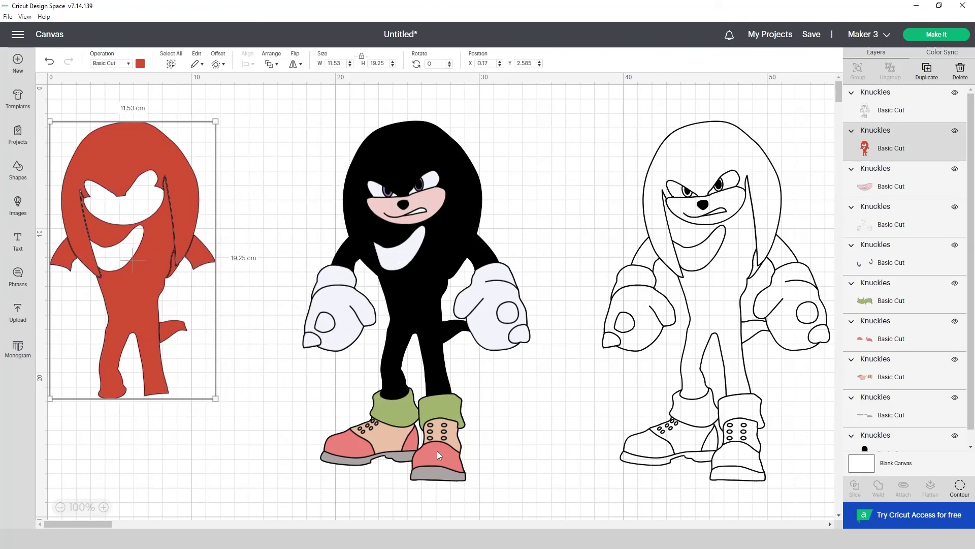
Move the pink shoe, green cuff, tan shoe and grey sole layers off the silhouette into empty canvas areas around it
drag(437, 452, 203, 455)
click(437, 402)
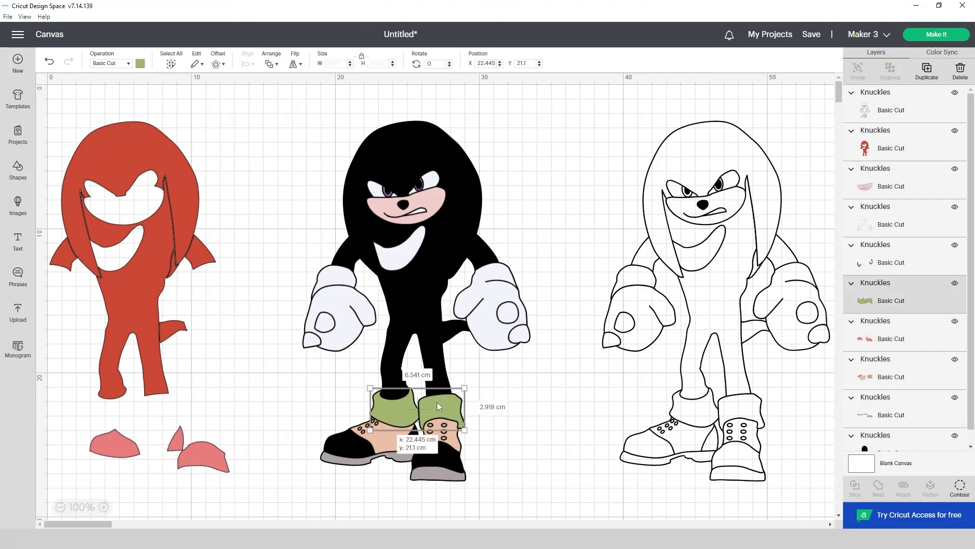
drag(438, 403, 569, 402)
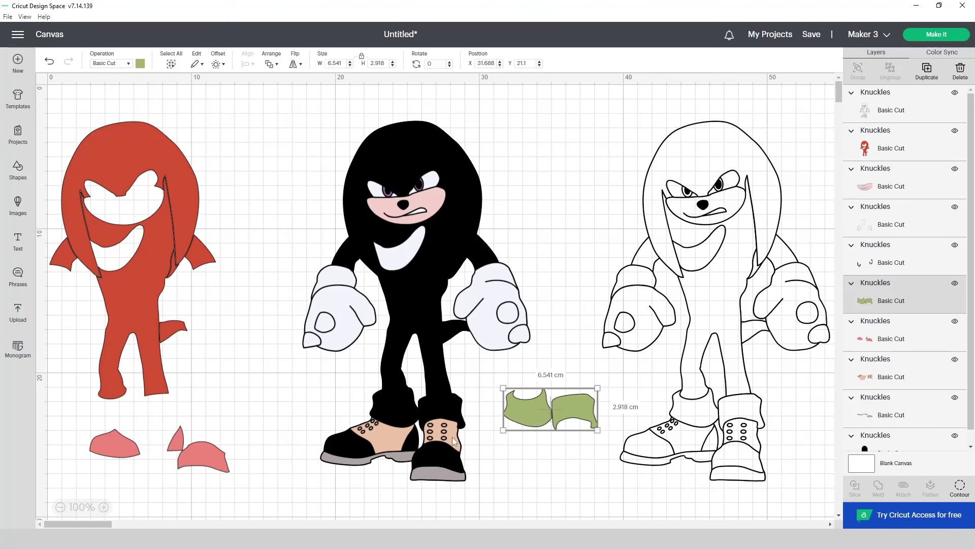
drag(452, 437, 591, 459)
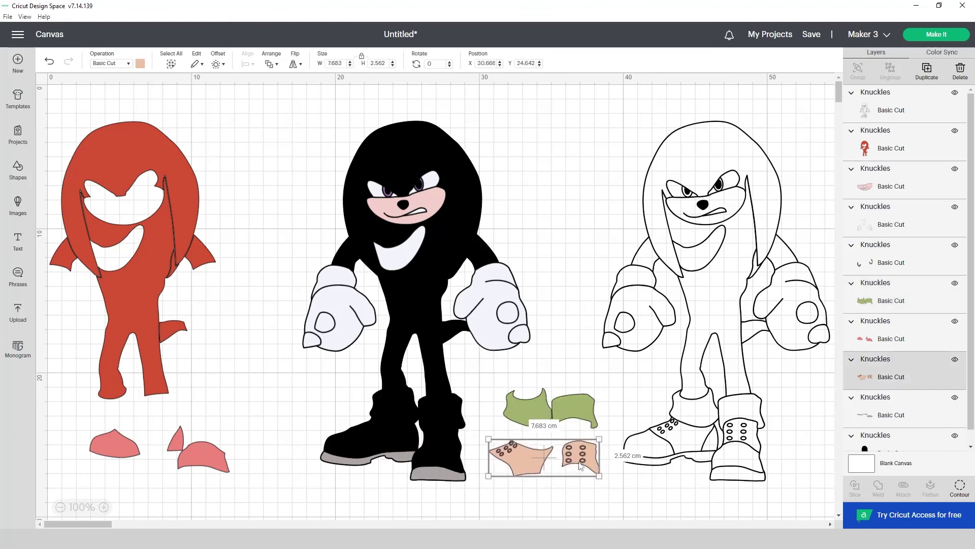
click(446, 478)
drag(440, 479, 206, 500)
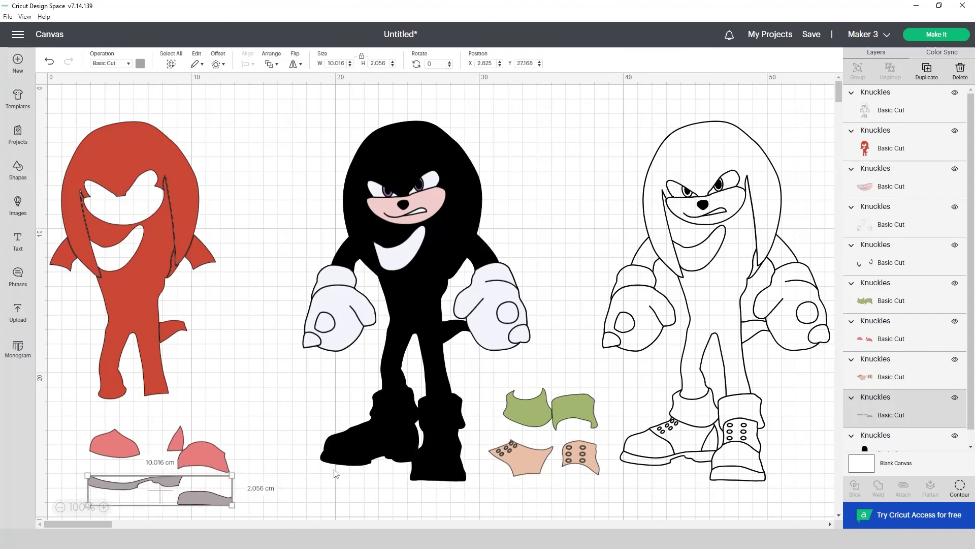
Spread out the white glove, pink muzzle and purple eye layers, shift the black silhouette slightly right, and deselect everything
drag(352, 321, 240, 326)
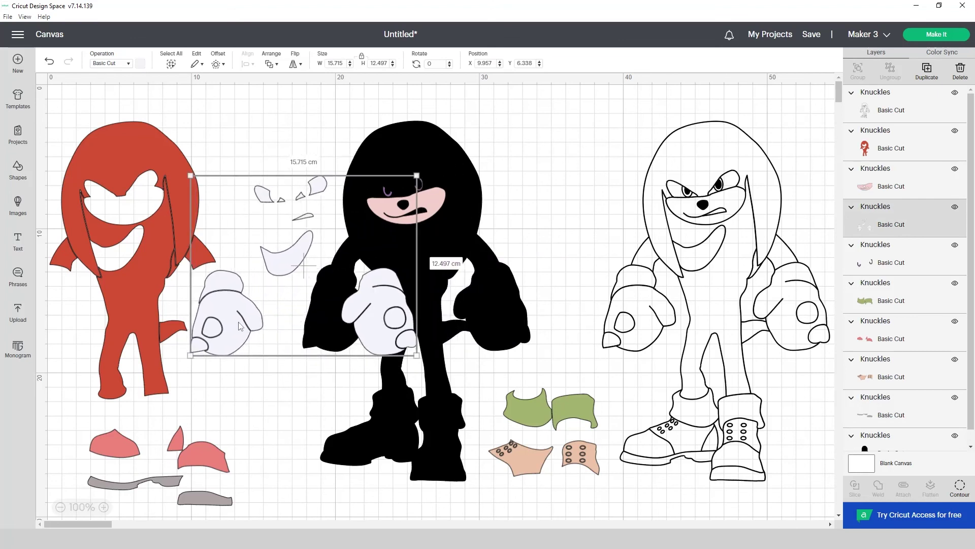
drag(428, 200, 322, 144)
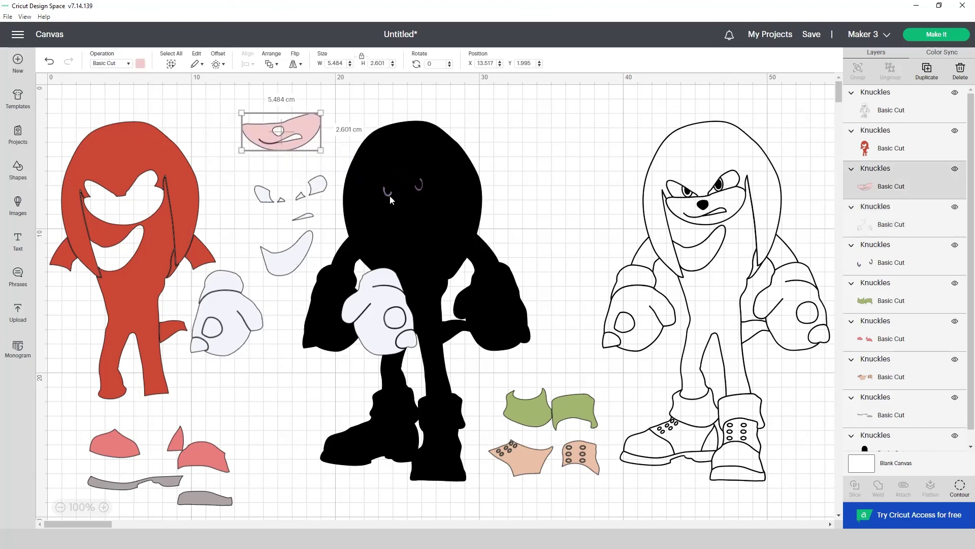
drag(389, 198, 601, 164)
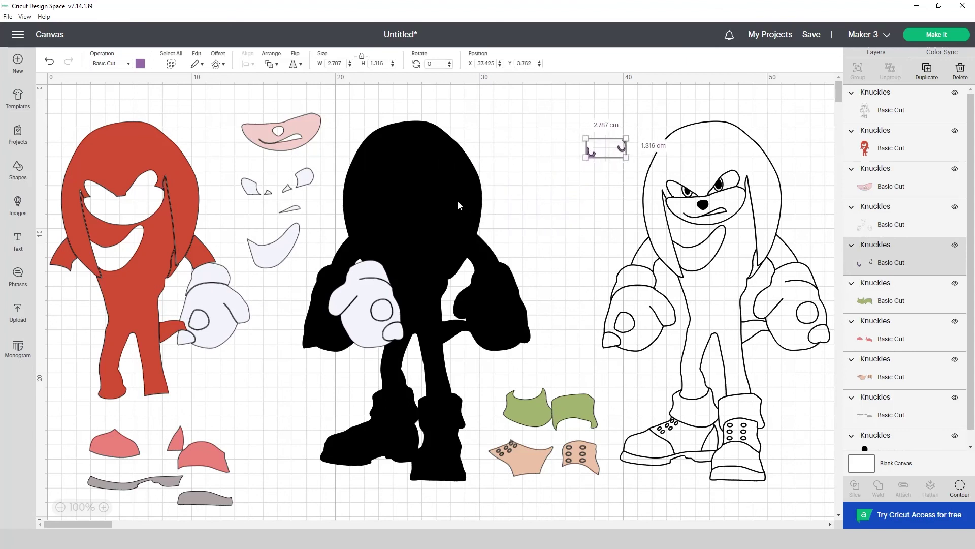
drag(458, 200, 493, 200)
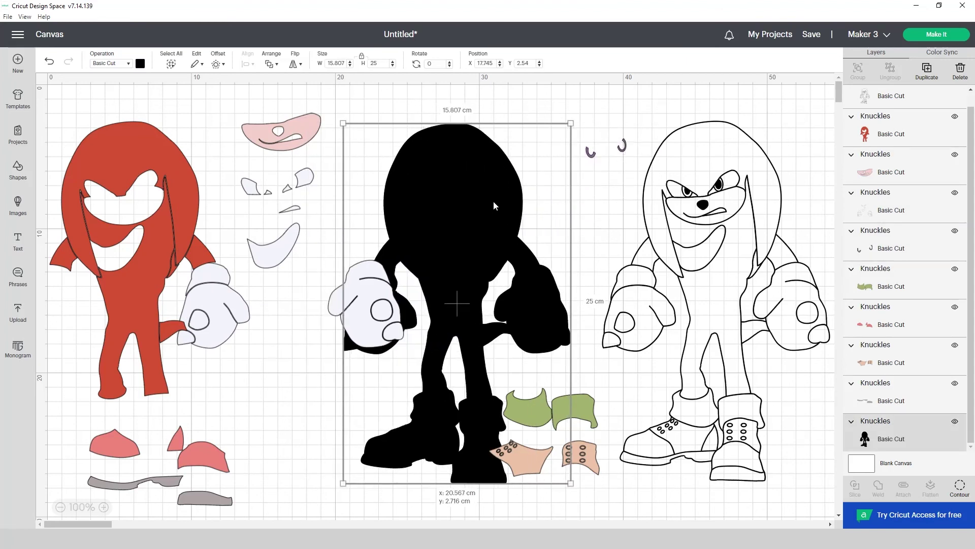
click(572, 100)
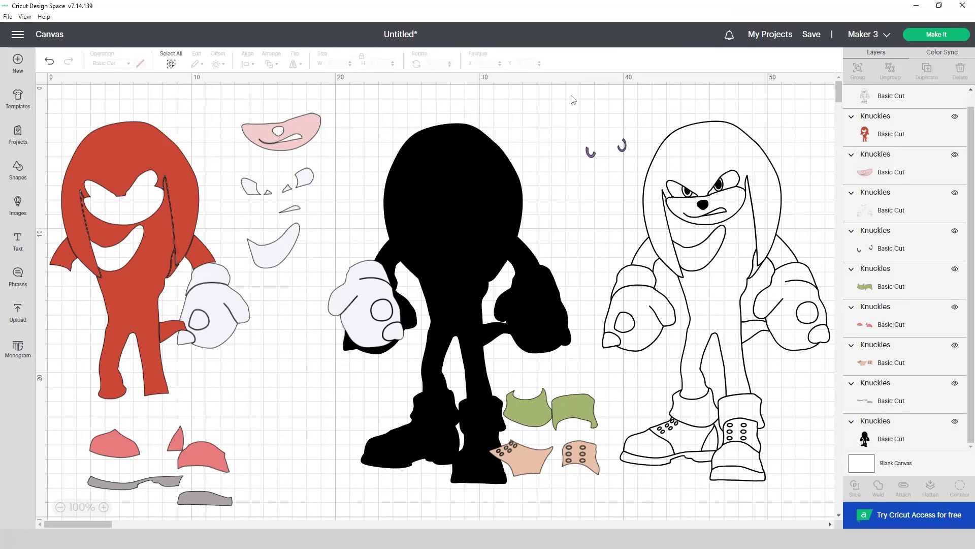